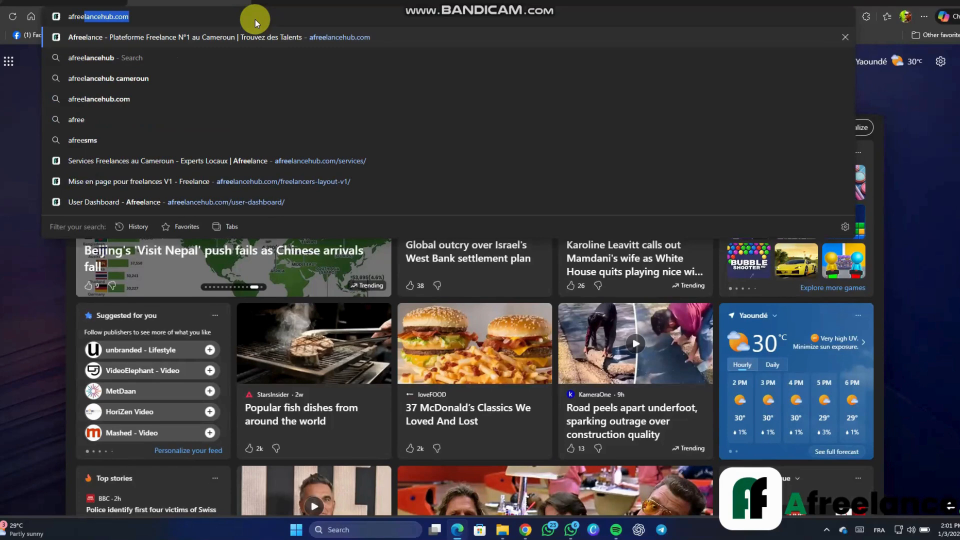
Load afreelancehub.com in the Edge address bar
type("lancehub.com")
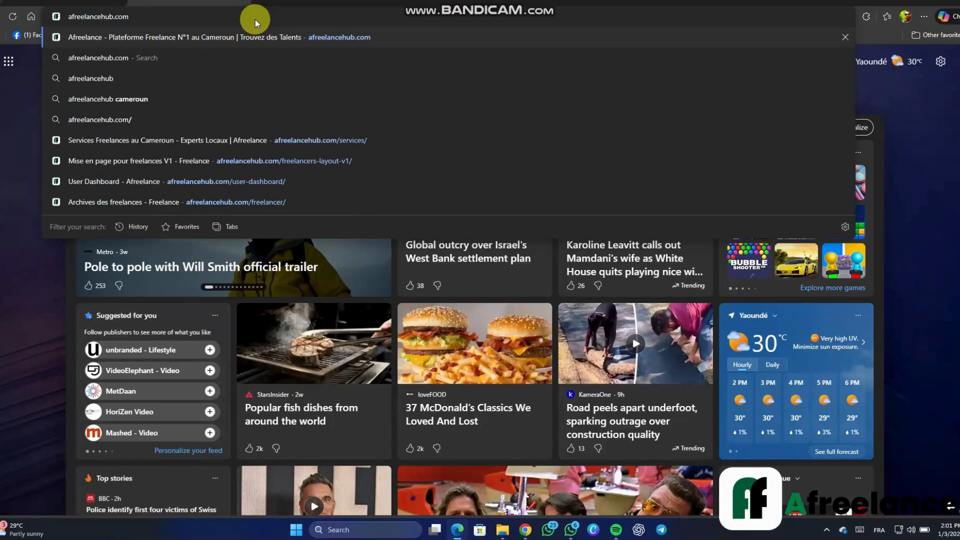
key("Return")
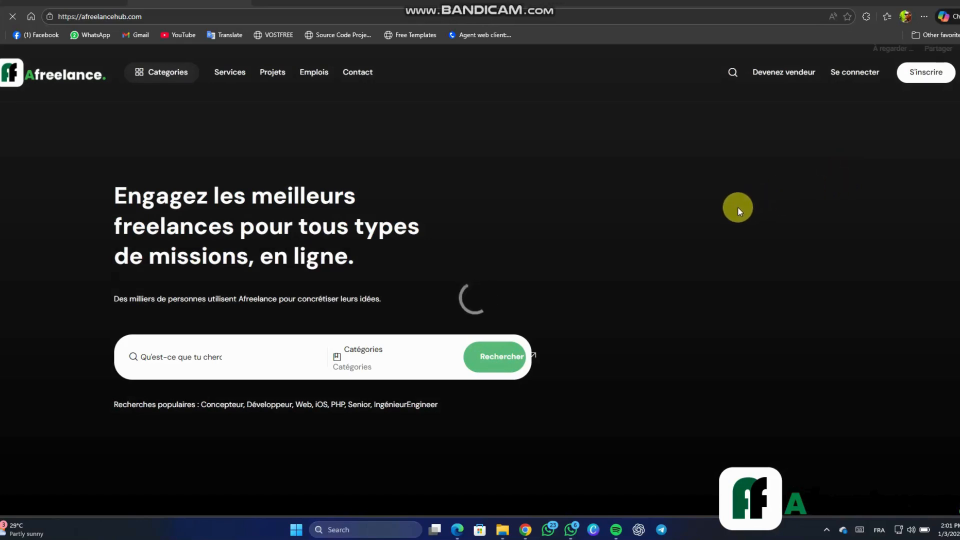
scroll(738, 208, "down", 4)
scroll(738, 208, "down", 4)
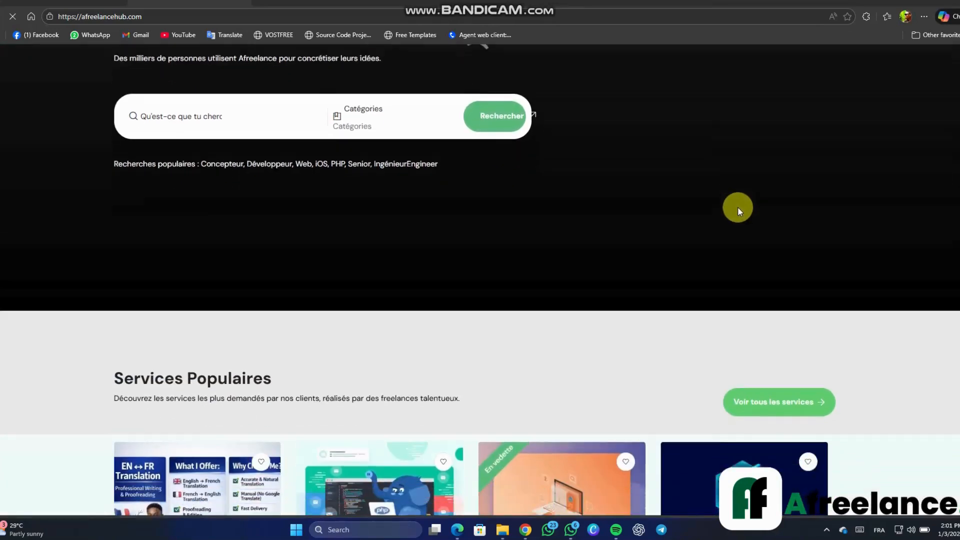
scroll(739, 209, "down", 2)
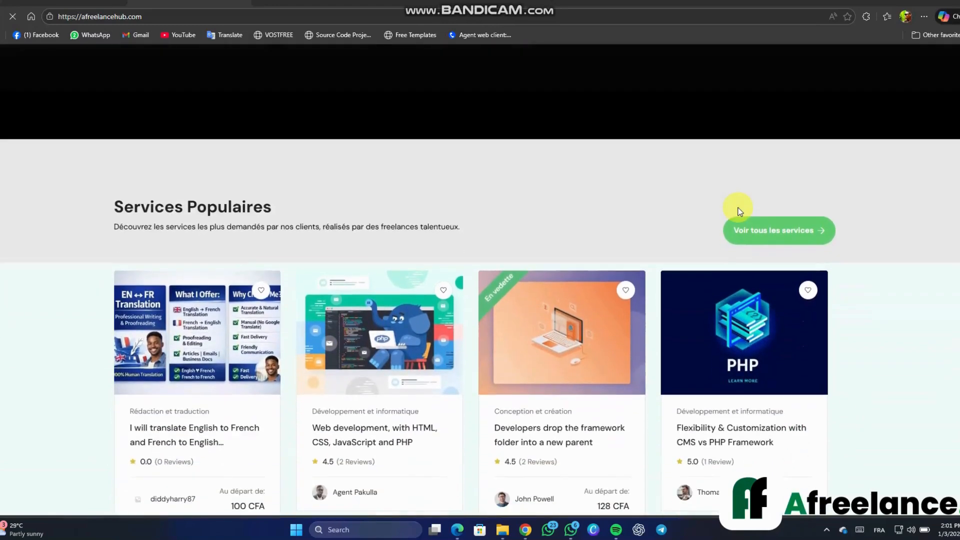
scroll(663, 171, "down", 5)
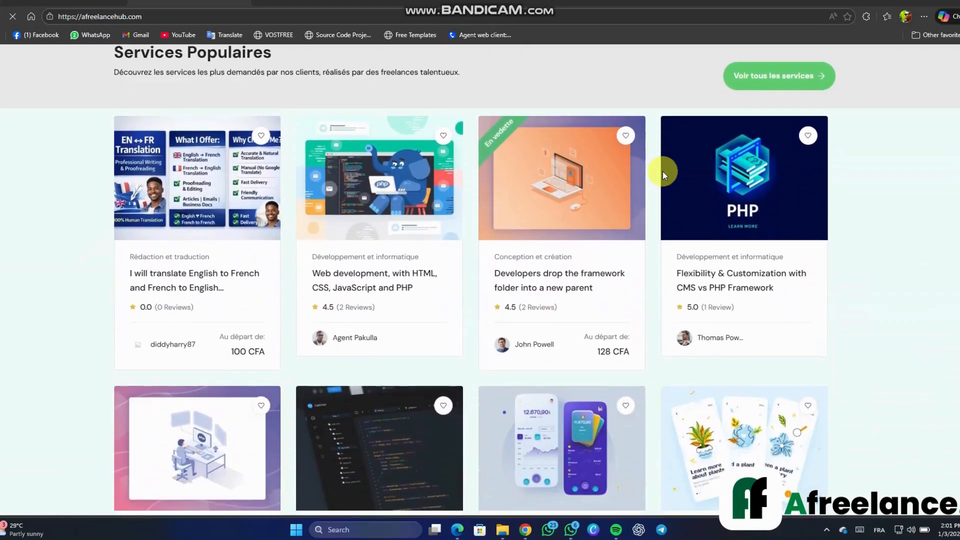
scroll(662, 171, "down", 5)
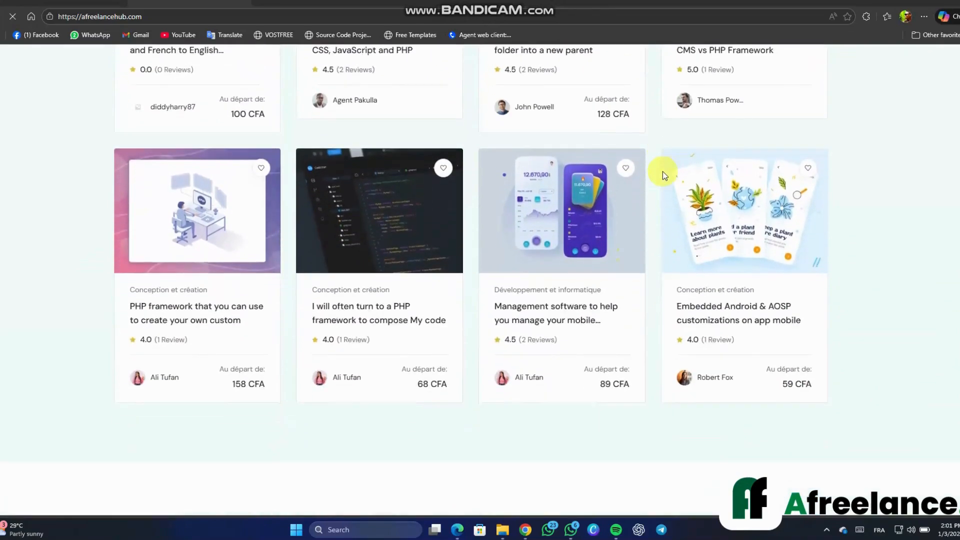
scroll(662, 171, "down", 14)
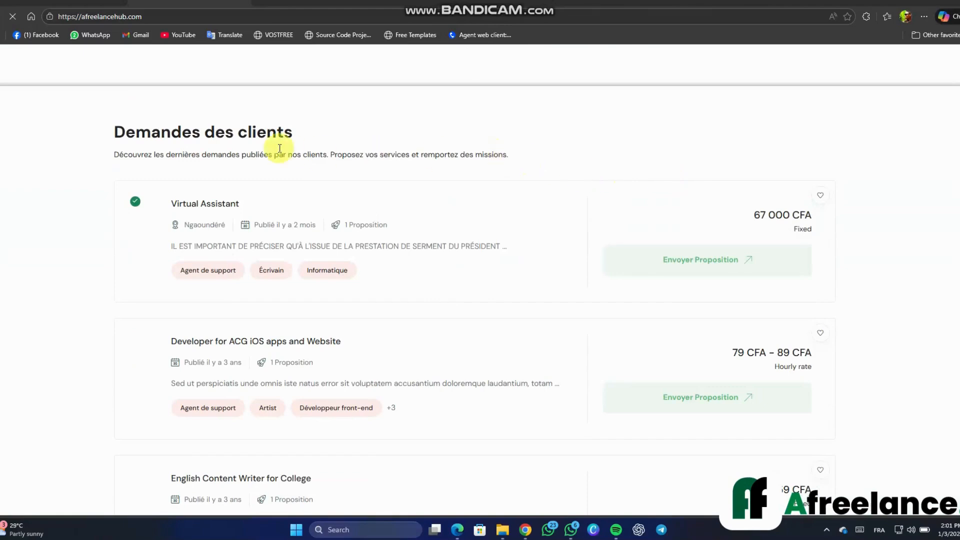
scroll(509, 186, "down", 1)
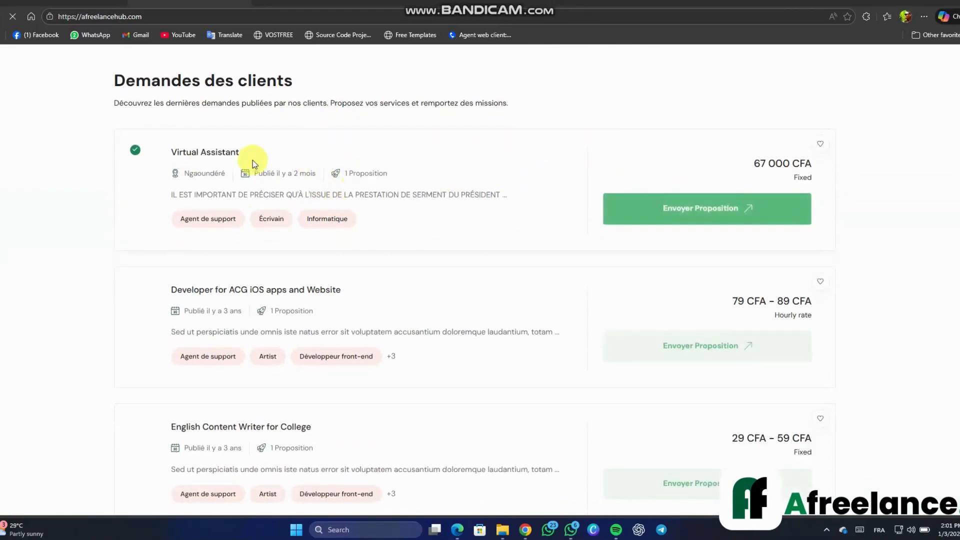
scroll(438, 314, "down", 6)
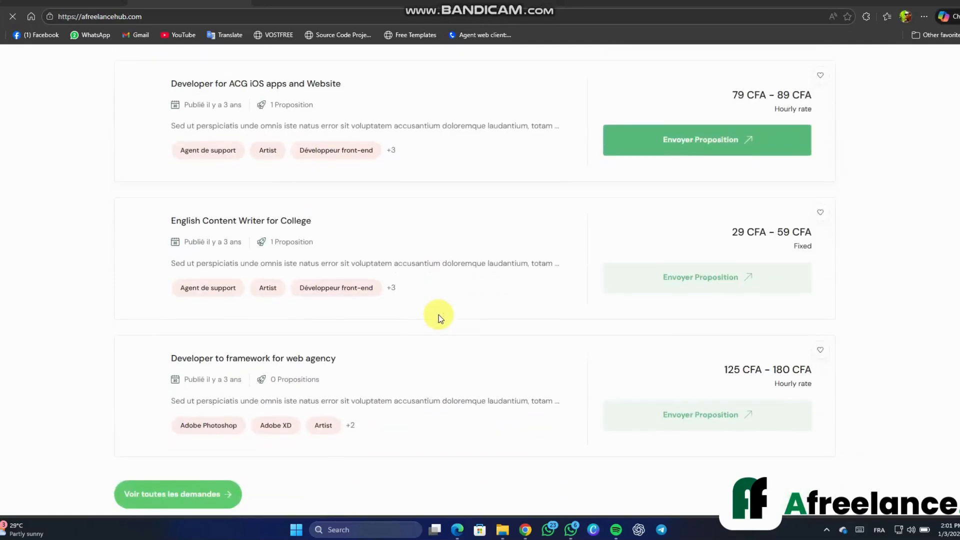
scroll(439, 314, "down", 2)
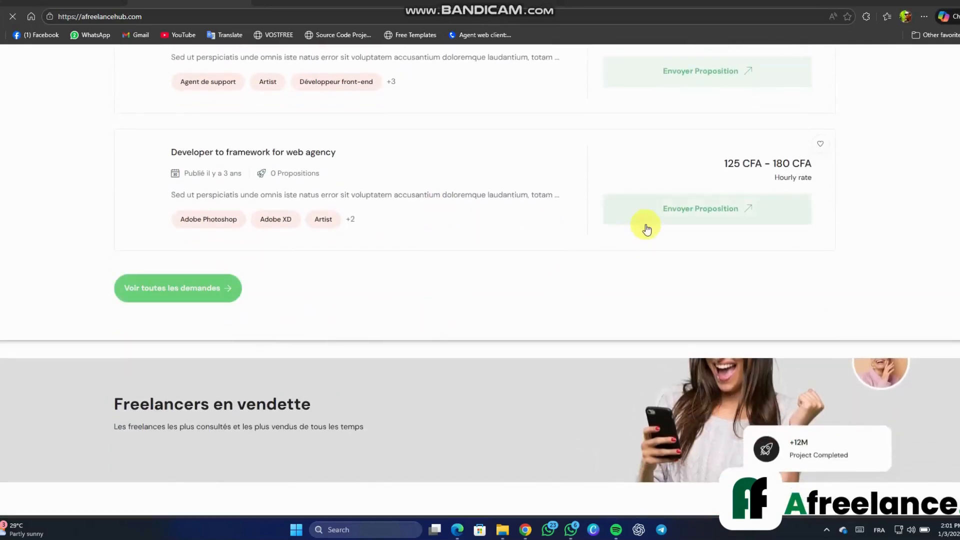
scroll(560, 268, "down", 12)
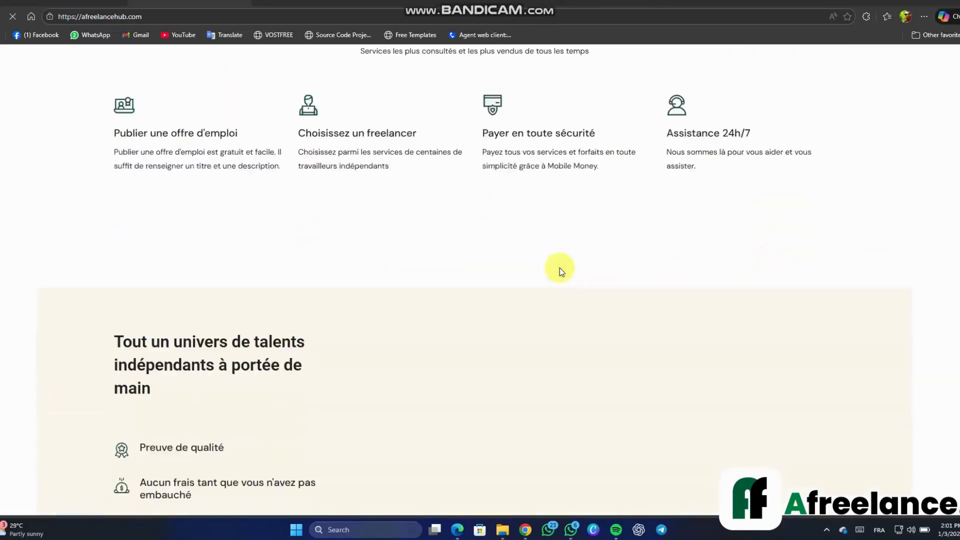
scroll(560, 268, "down", 4)
scroll(560, 268, "up", 5)
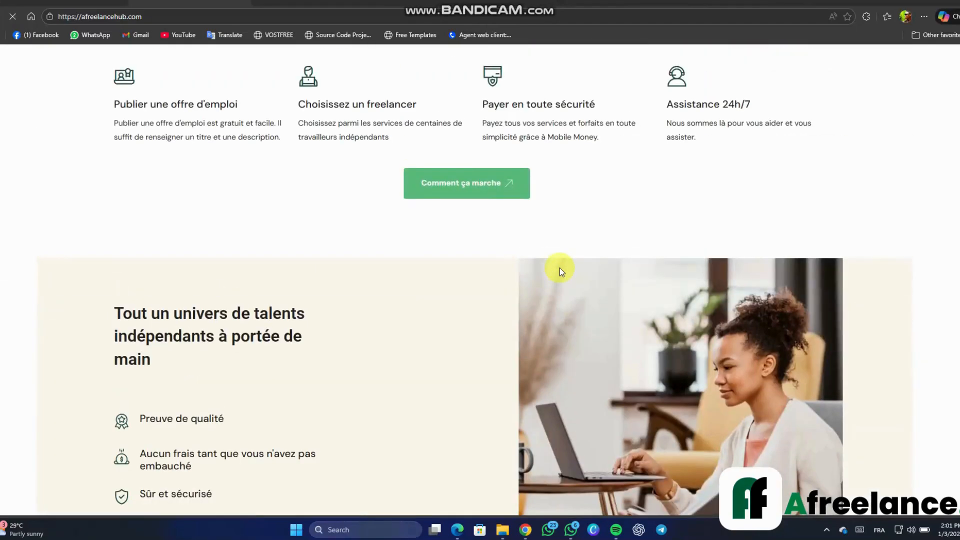
scroll(560, 268, "up", 20)
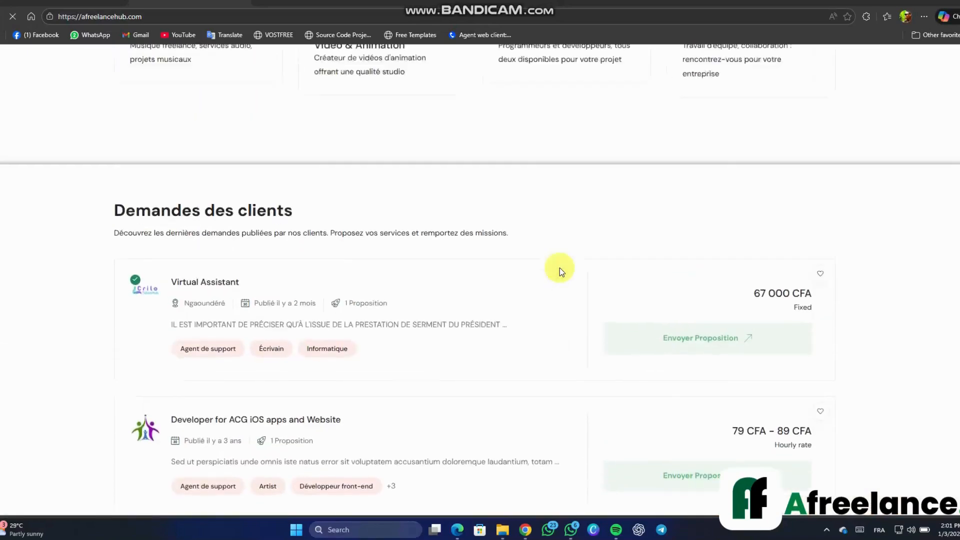
scroll(559, 268, "up", 15)
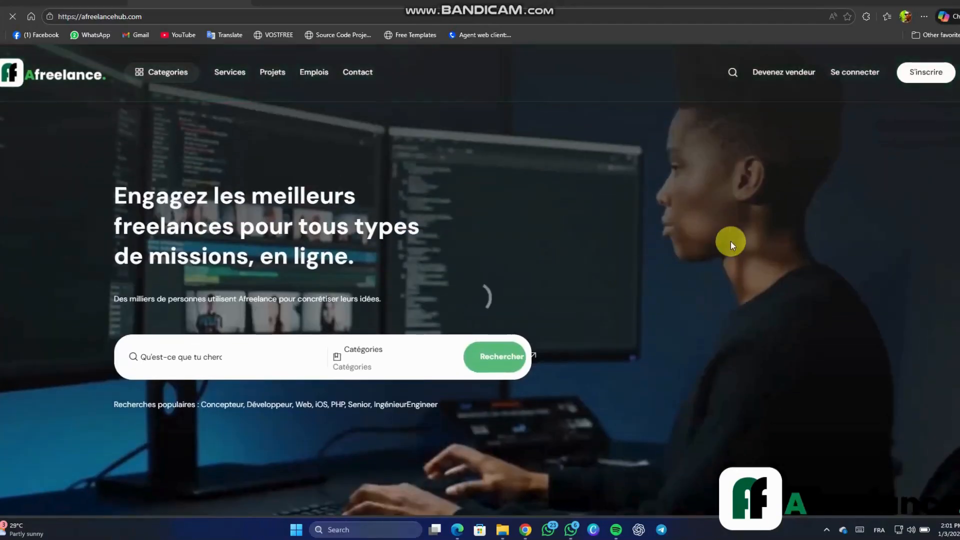
Start a Freelancer sign-up and enter the account e-mail address
left_click(920, 78)
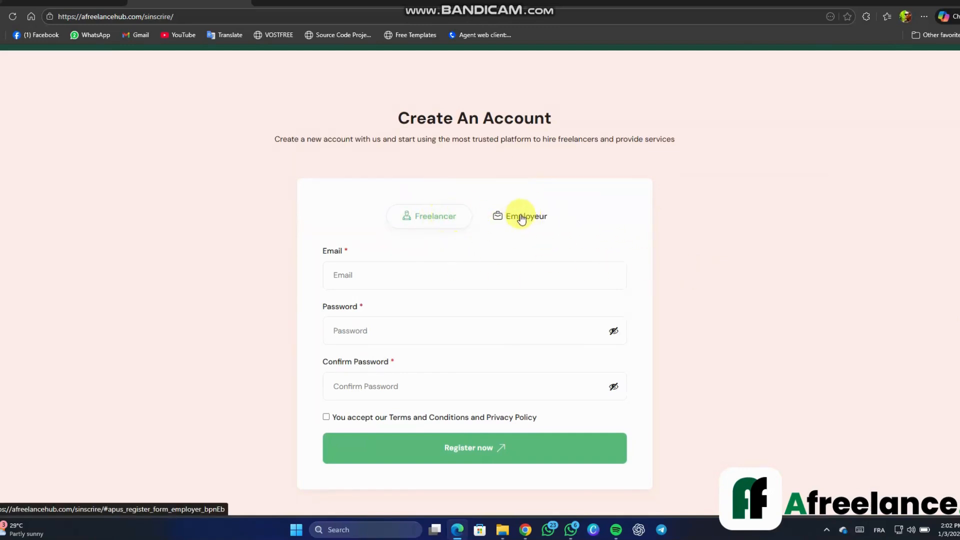
left_click(550, 221)
left_click(444, 220)
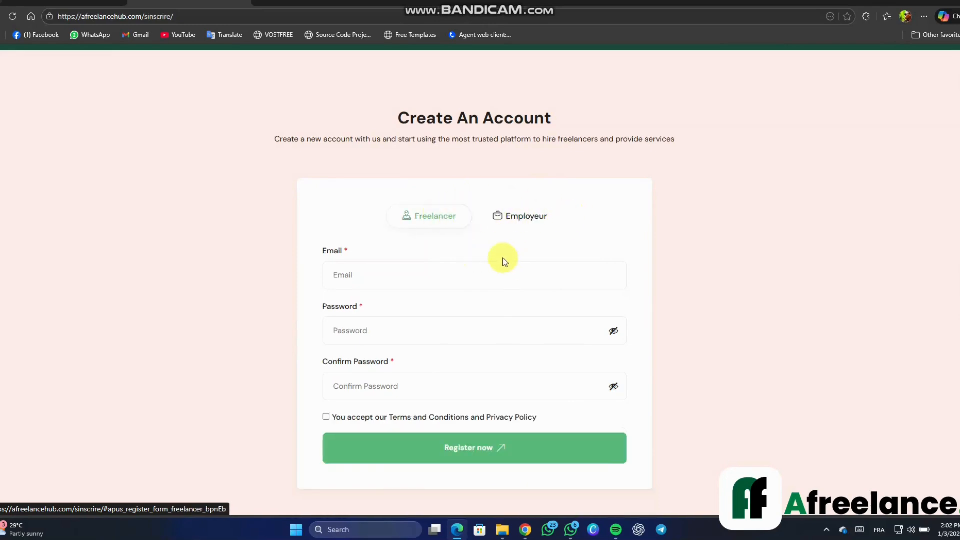
left_click(485, 271)
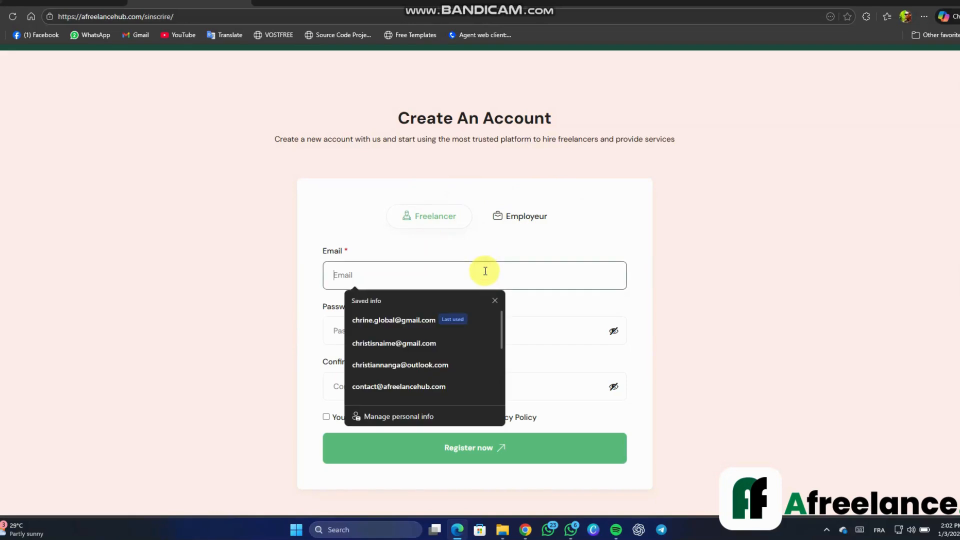
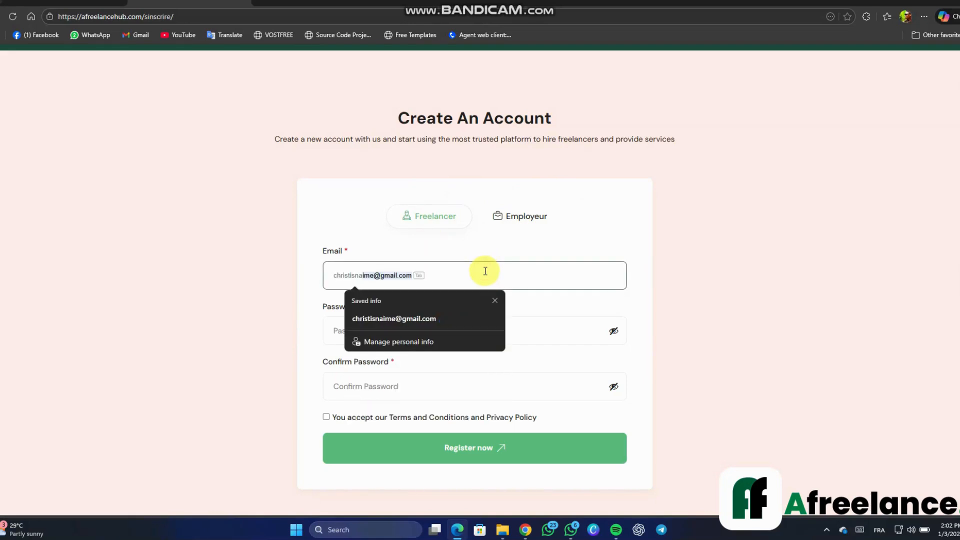
key("Return")
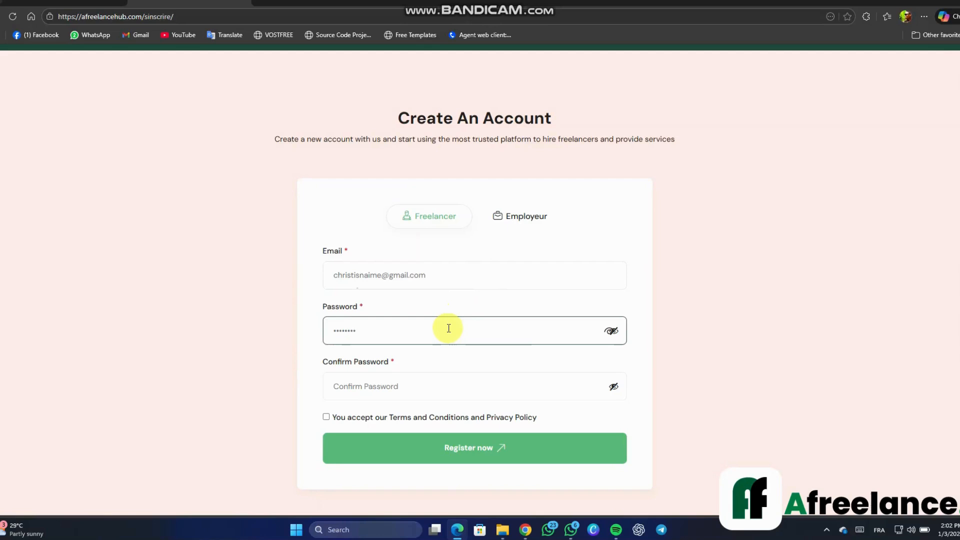
Confirm the password, accept the terms, submit the registration, then go to Gmail
key("Tab")
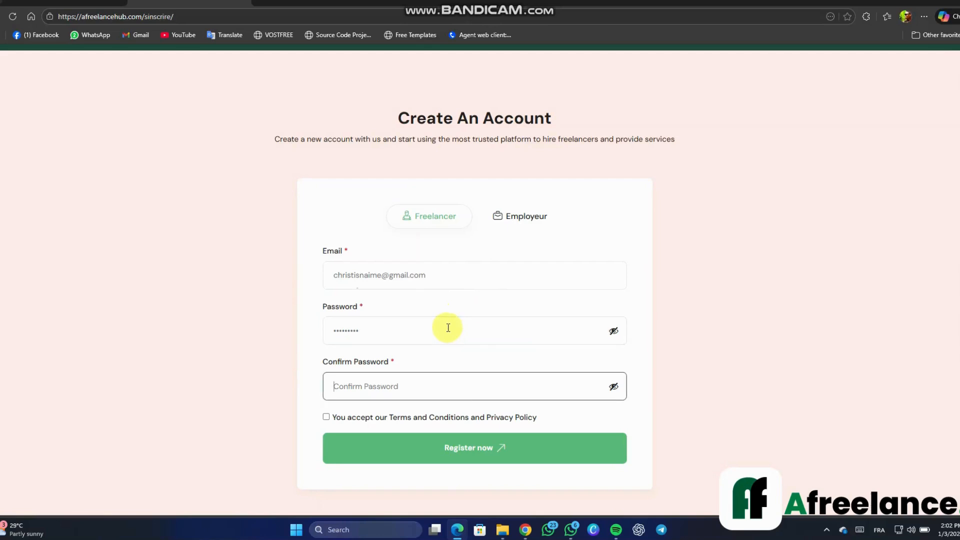
left_click(452, 392)
type("•••")
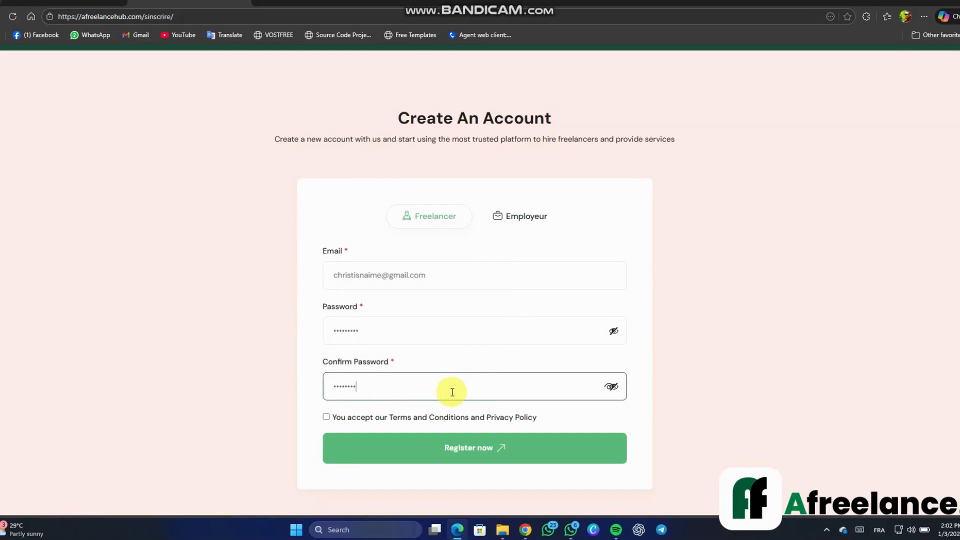
left_click(327, 418)
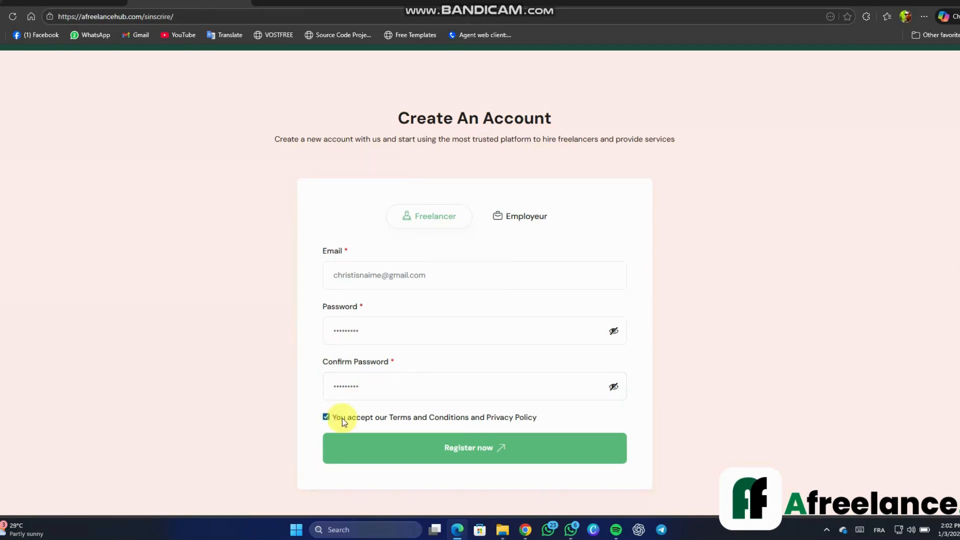
left_click(485, 461)
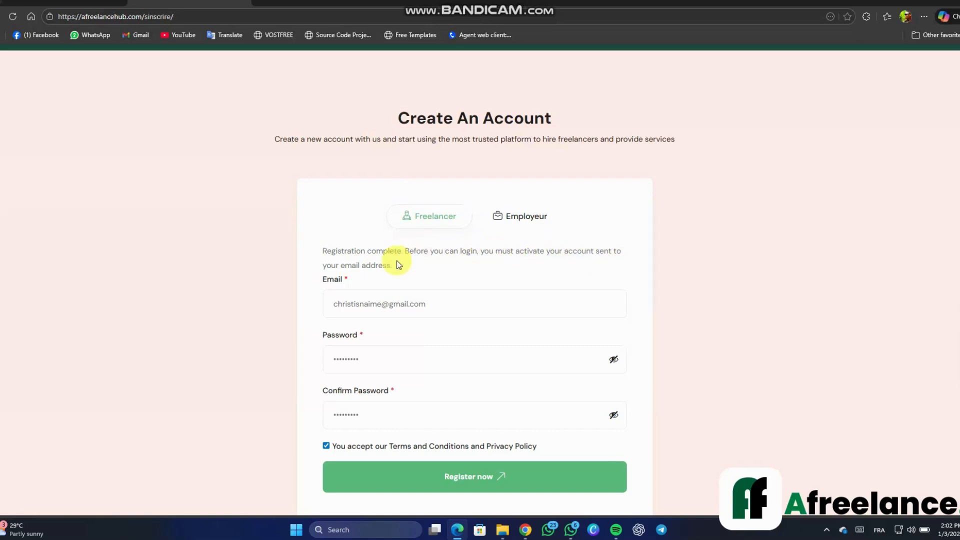
left_click_drag(392, 267, 322, 250)
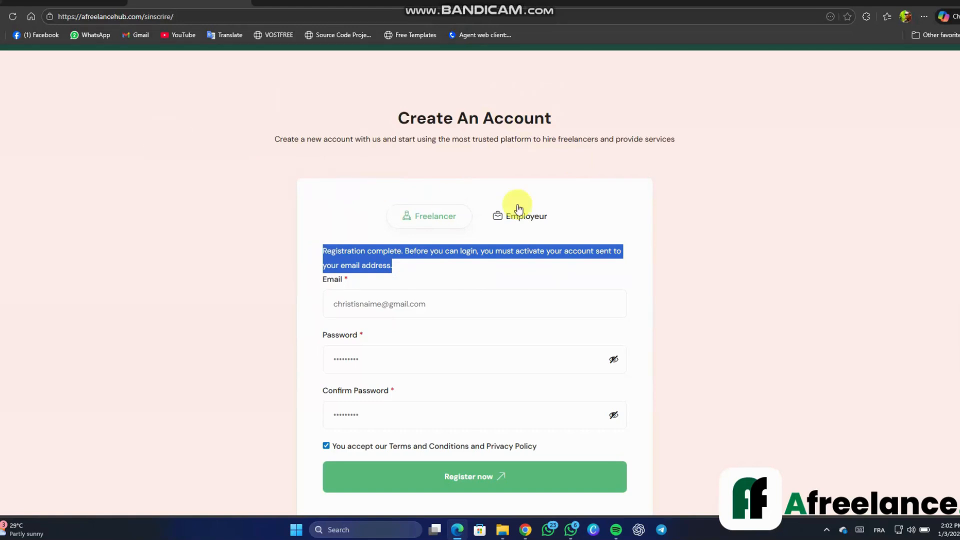
left_click(102, 6)
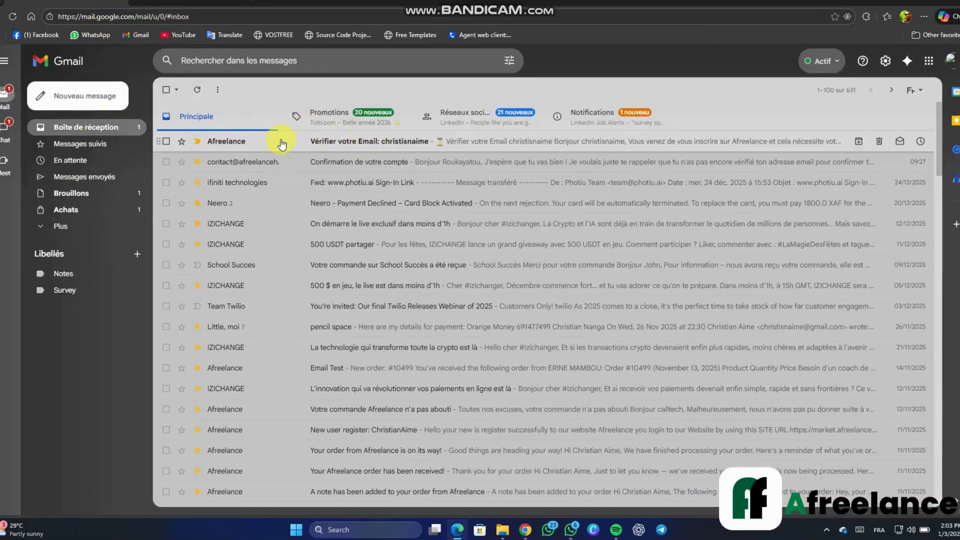
Open Afreelance's 'Vérifier votre Email' message and follow its 'Vérifier mon e-mail' link
left_click(373, 147)
scroll(420, 287, "down", 2)
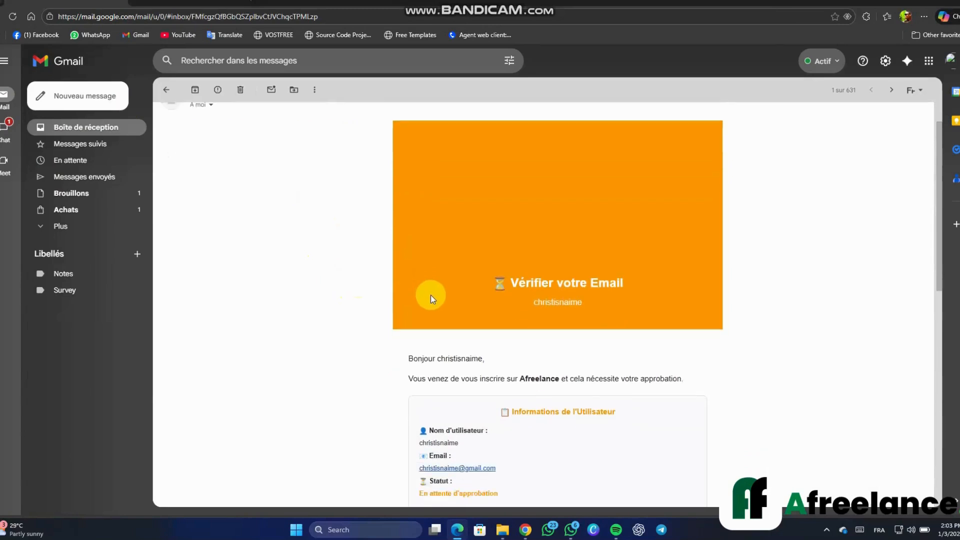
scroll(425, 289, "down", 1)
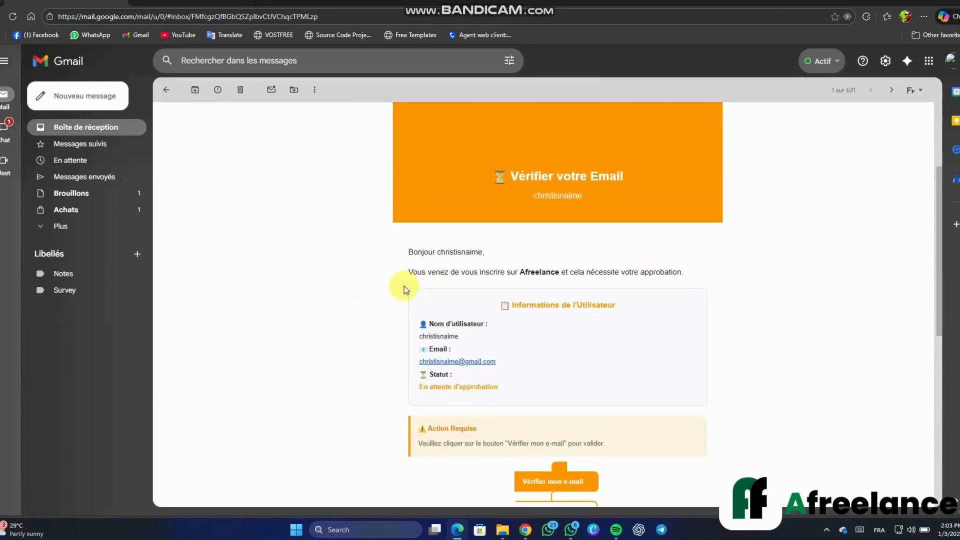
scroll(511, 304, "down", 2)
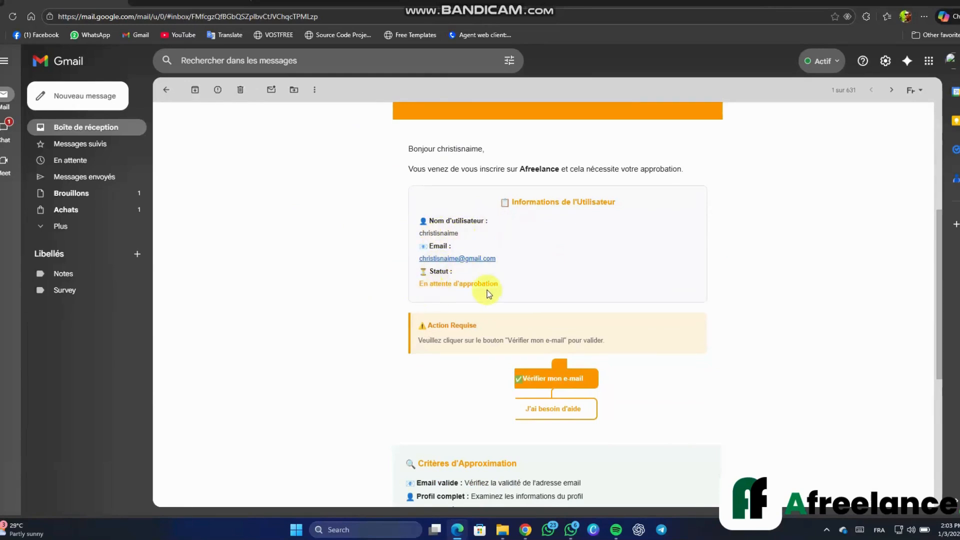
scroll(494, 296, "down", 2)
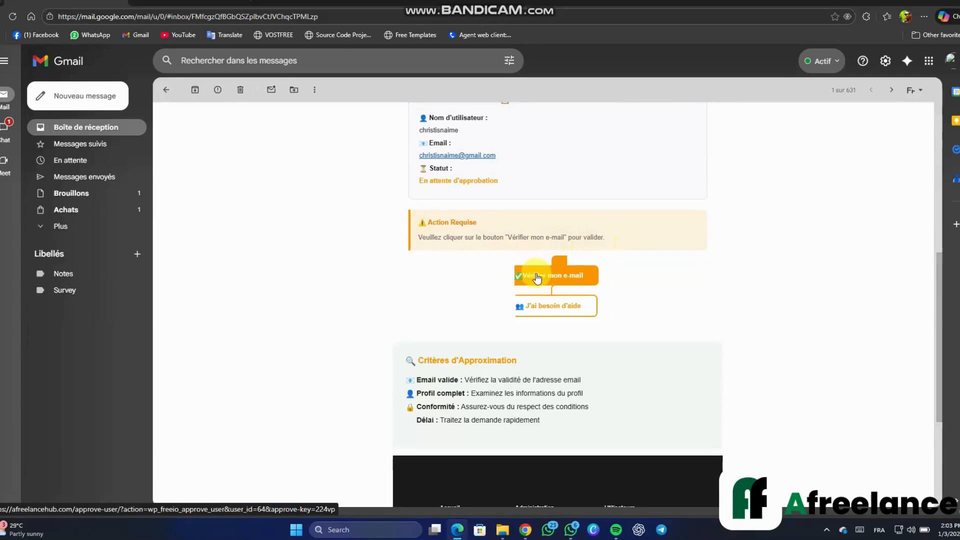
scroll(467, 279, "down", 1)
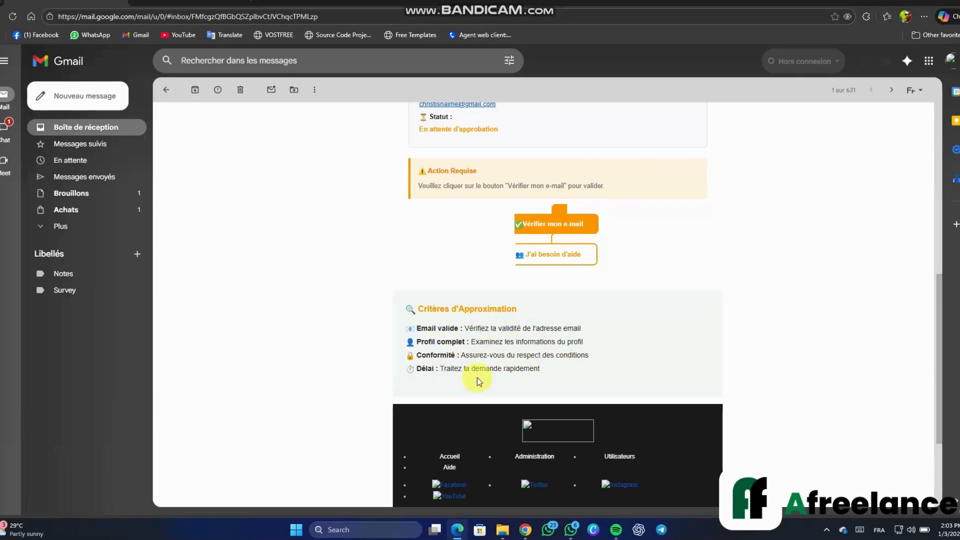
left_click(541, 228)
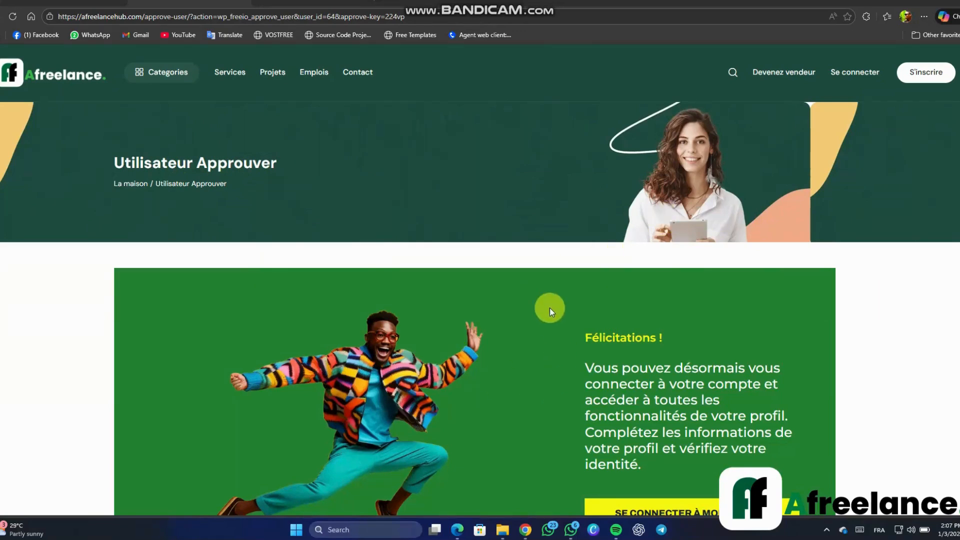
Choose 'Se connecter à mon compte' on the Utilisateur Approuver page
scroll(551, 308, "down", 3)
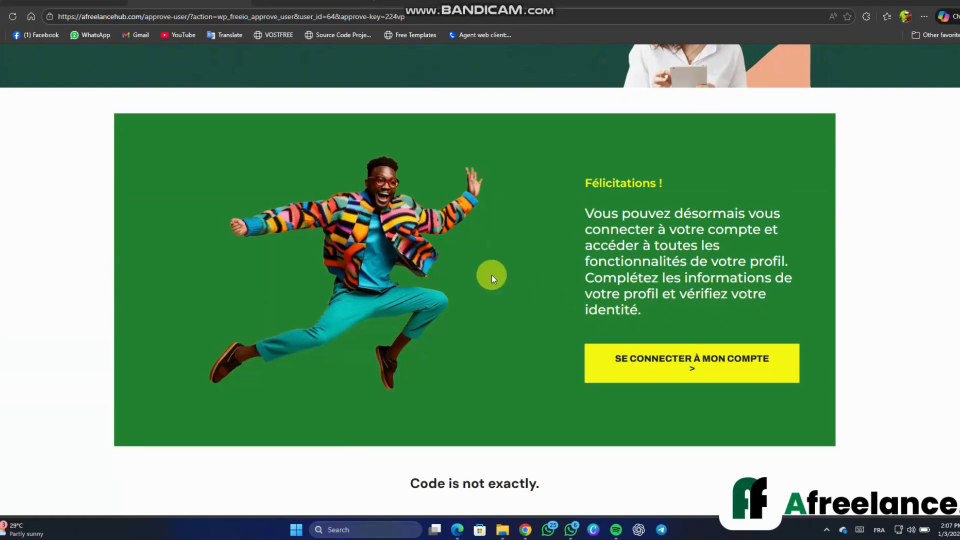
scroll(492, 276, "down", 2)
scroll(491, 277, "up", 3)
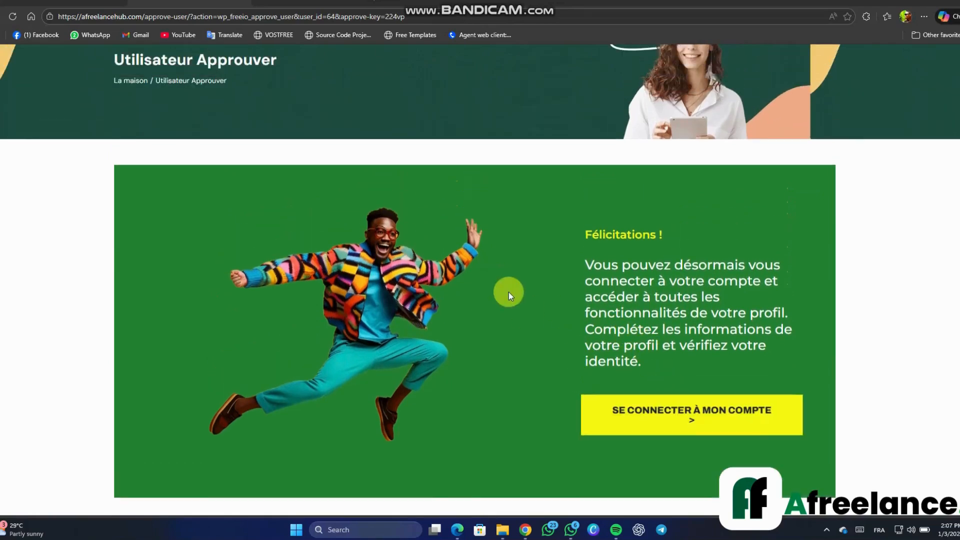
scroll(508, 293, "down", 3)
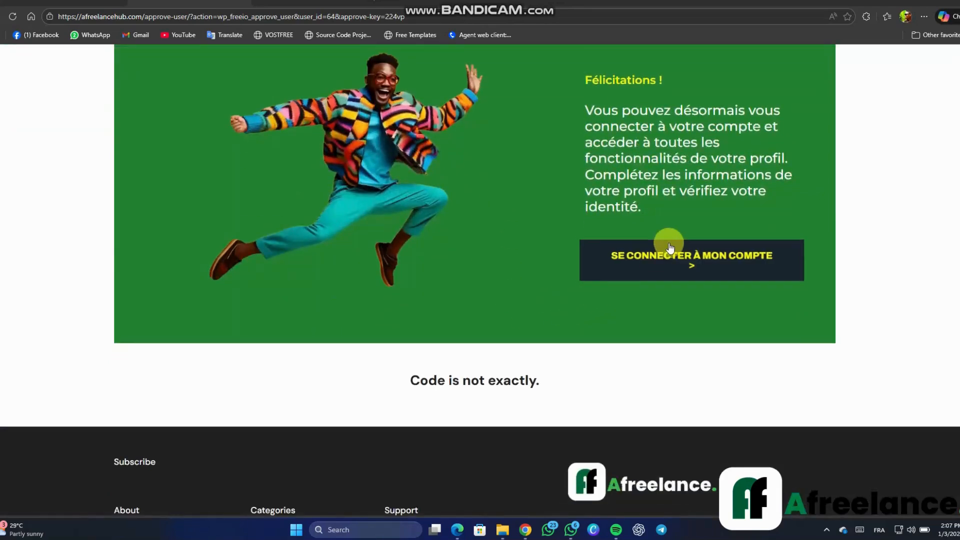
left_click(674, 273)
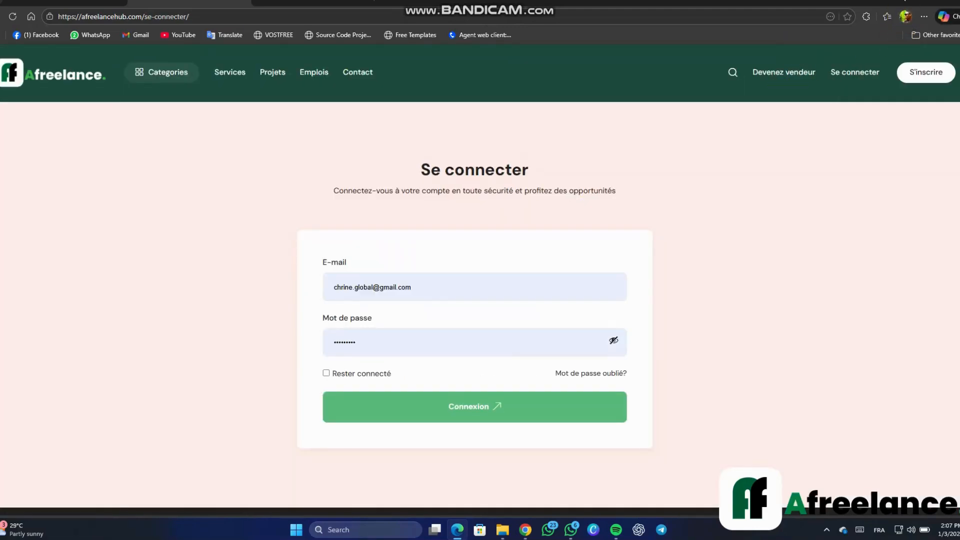
Log in with the account e-mail and password, with 'Rester connecté' ticked
triple_click(324, 289)
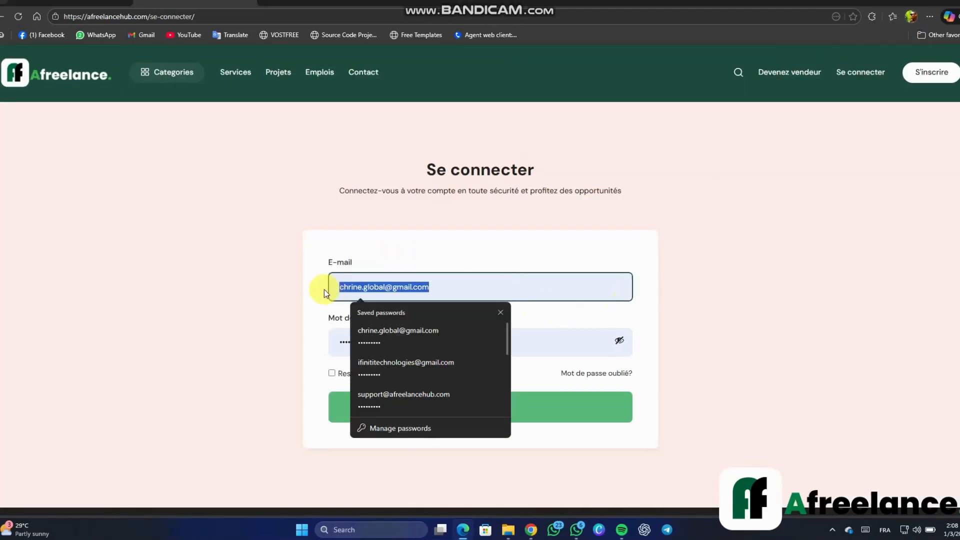
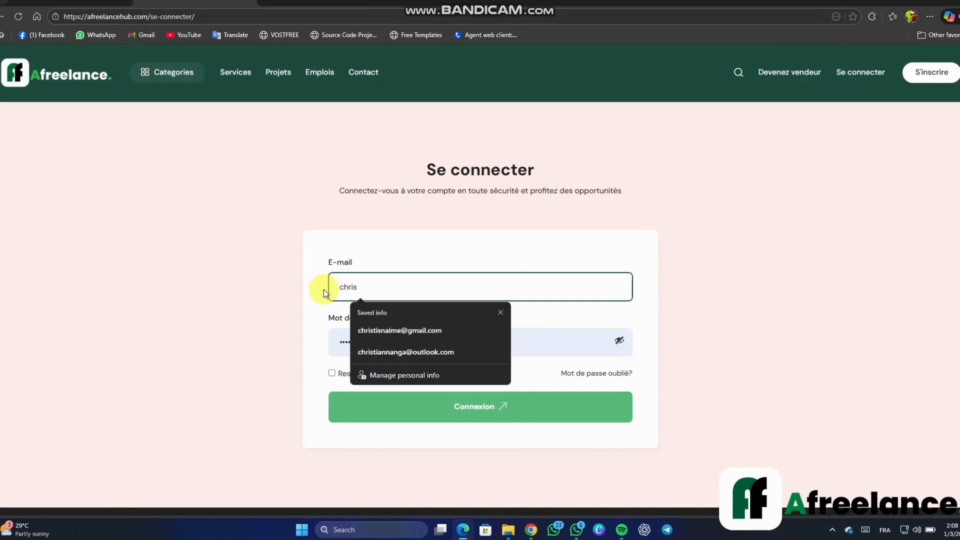
key("Tab")
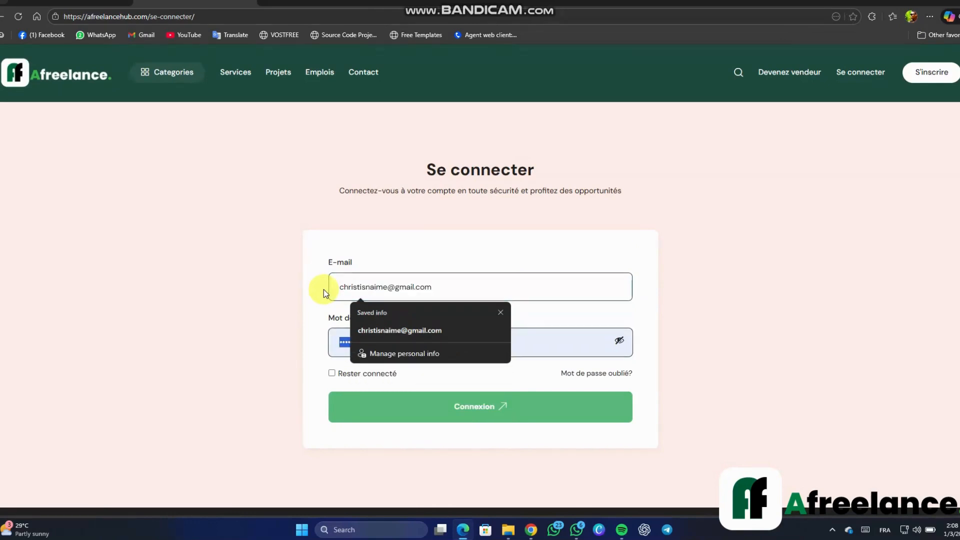
type("*****")
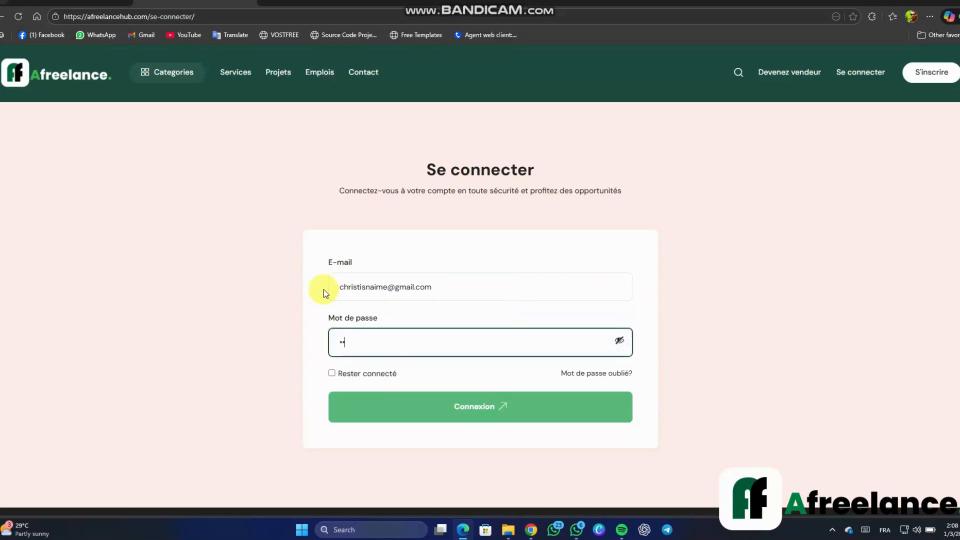
type("****")
left_click(333, 373)
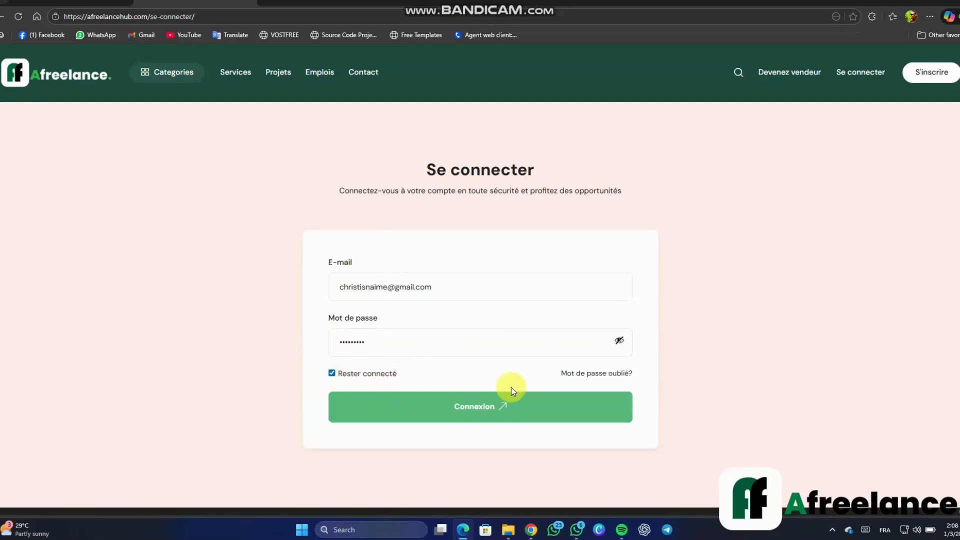
left_click(492, 407)
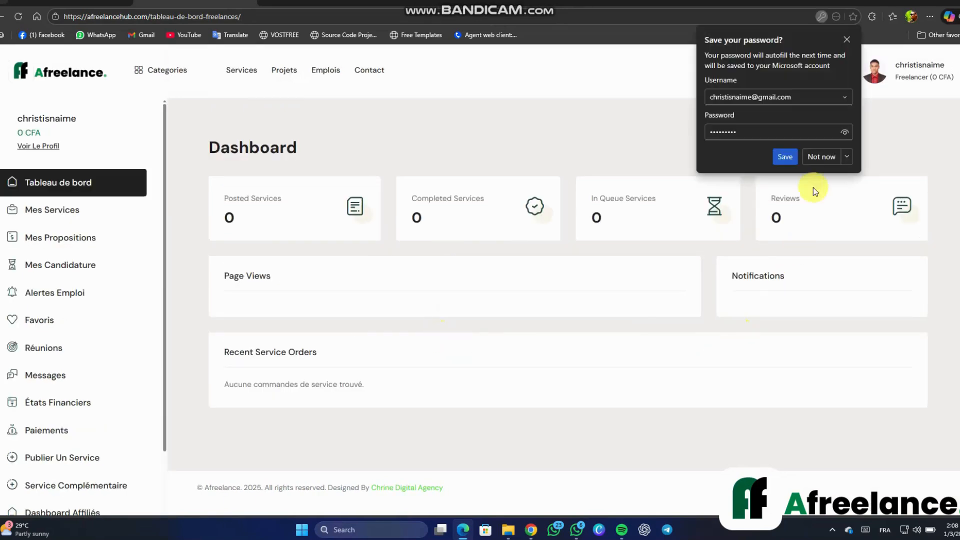
Dismiss Edge's save-password prompt and go to the Profil page
left_click(846, 40)
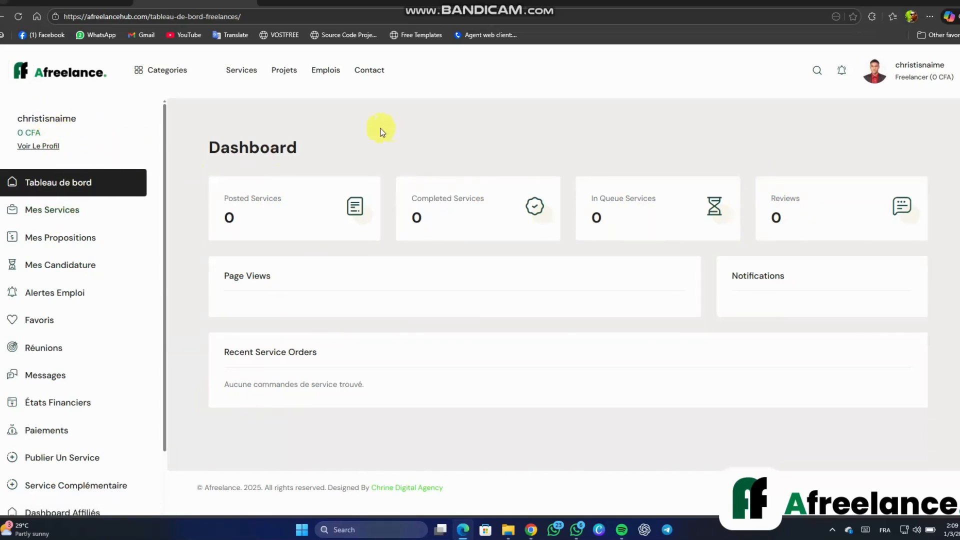
scroll(111, 215, "down", 2)
scroll(111, 210, "up", 2)
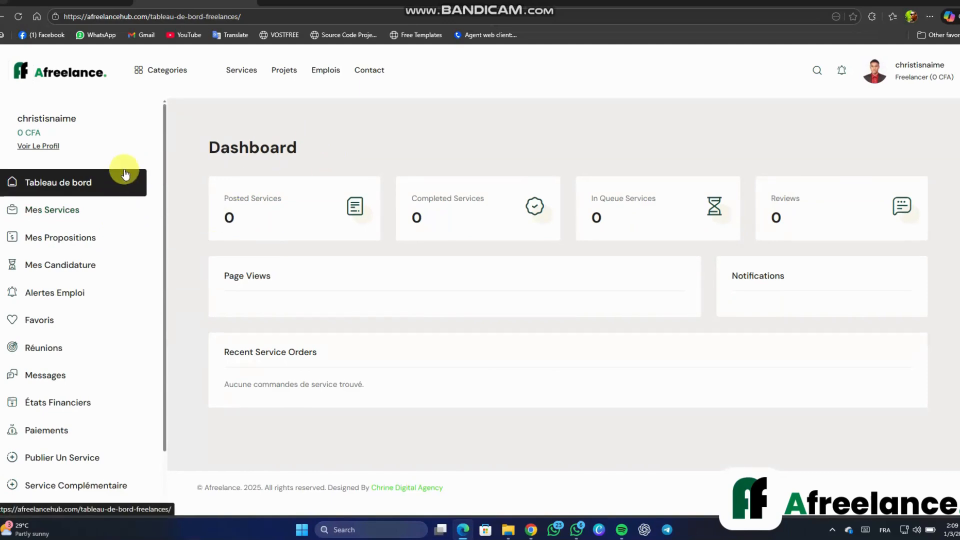
scroll(123, 172, "down", 7)
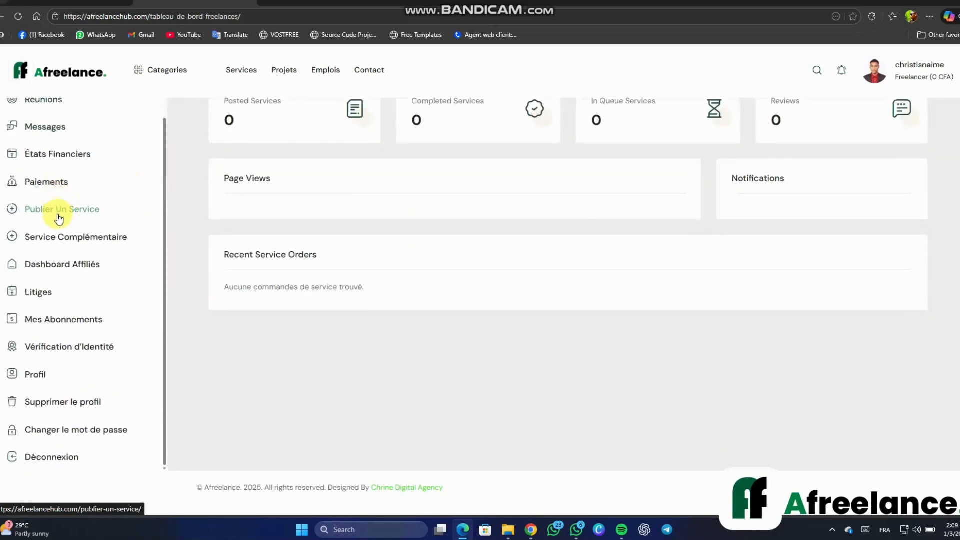
left_click(50, 379)
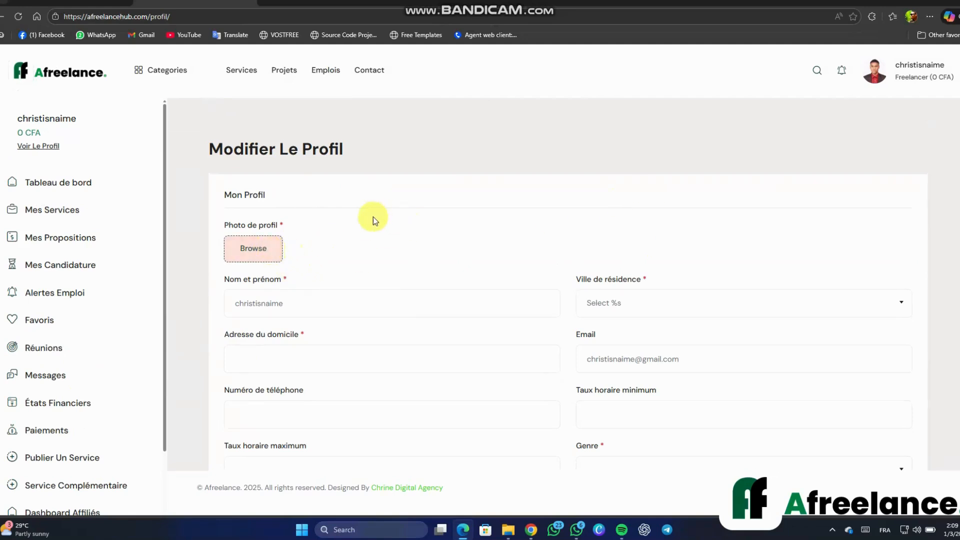
Upload the portrait image from the Pictures folder as the profile photo
left_click(269, 250)
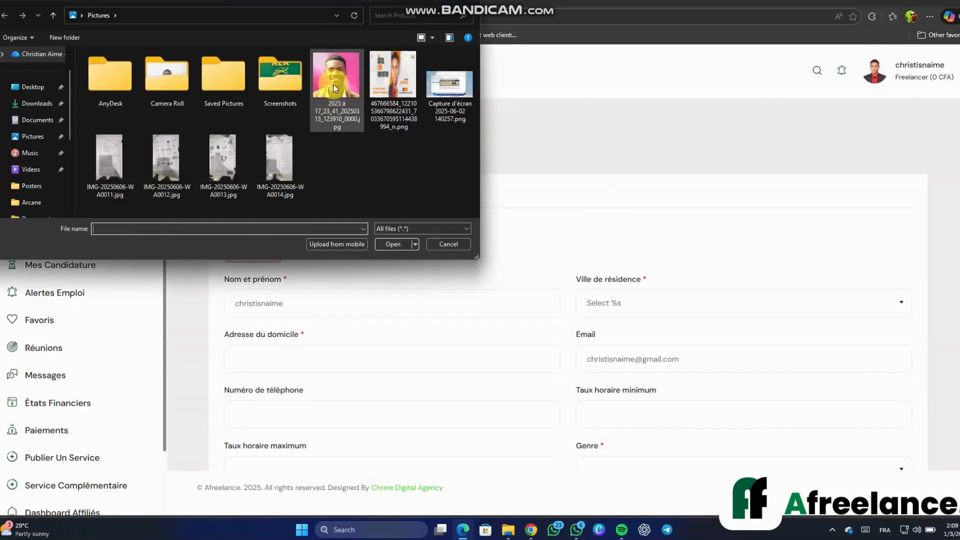
double_click(333, 88)
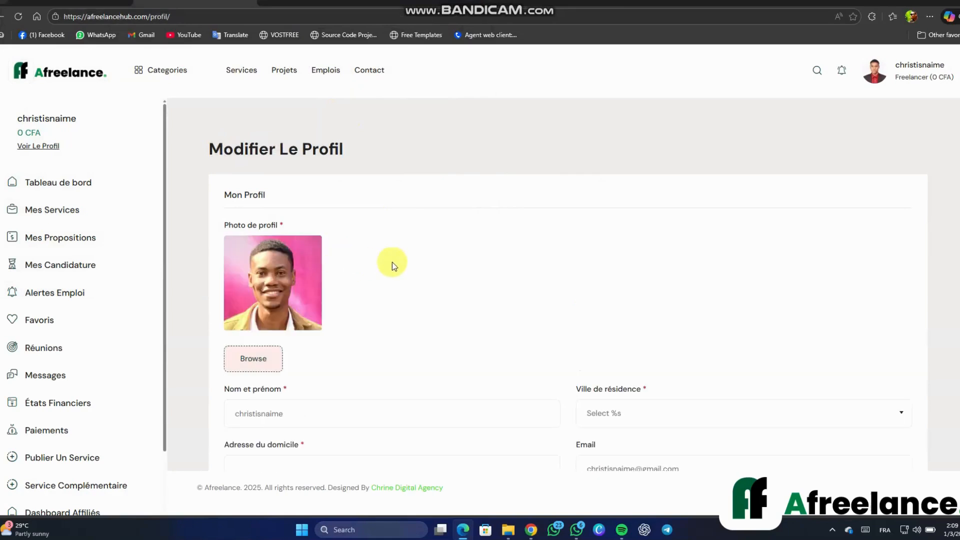
Correct the Nom et prénom field to the user's full name
scroll(445, 258, "down", 1)
scroll(445, 258, "down", 1)
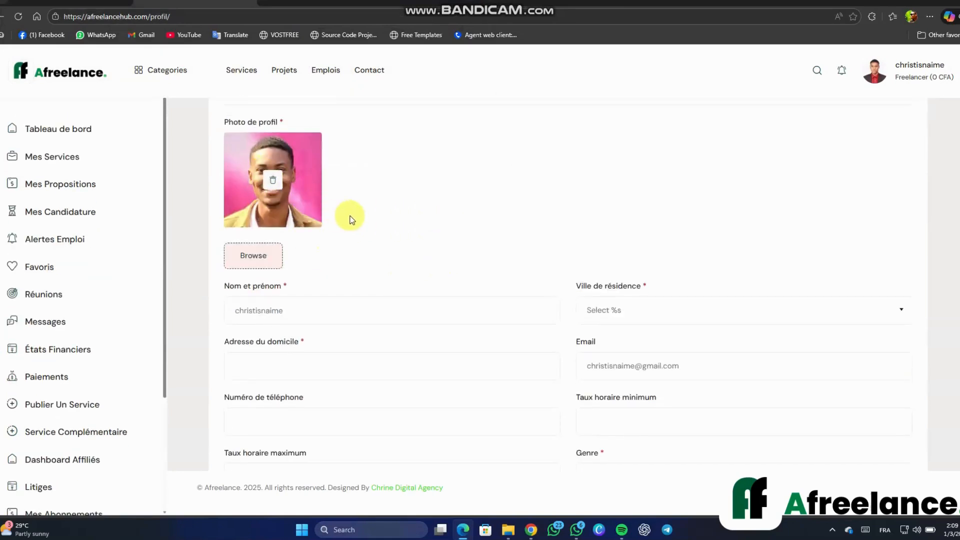
scroll(347, 214, "down", 3)
scroll(300, 186, "up", 1)
left_click(302, 207)
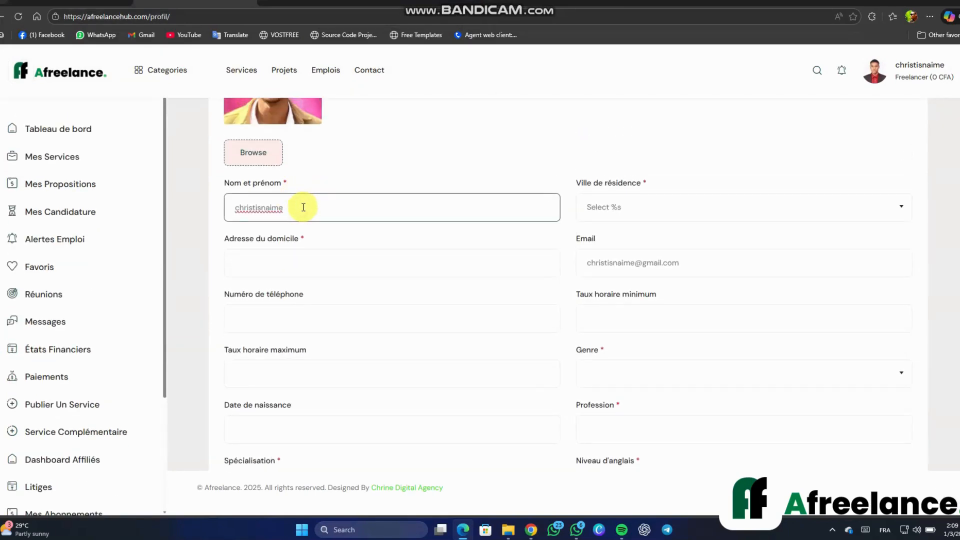
key("ctrl+a")
key("BackSpace")
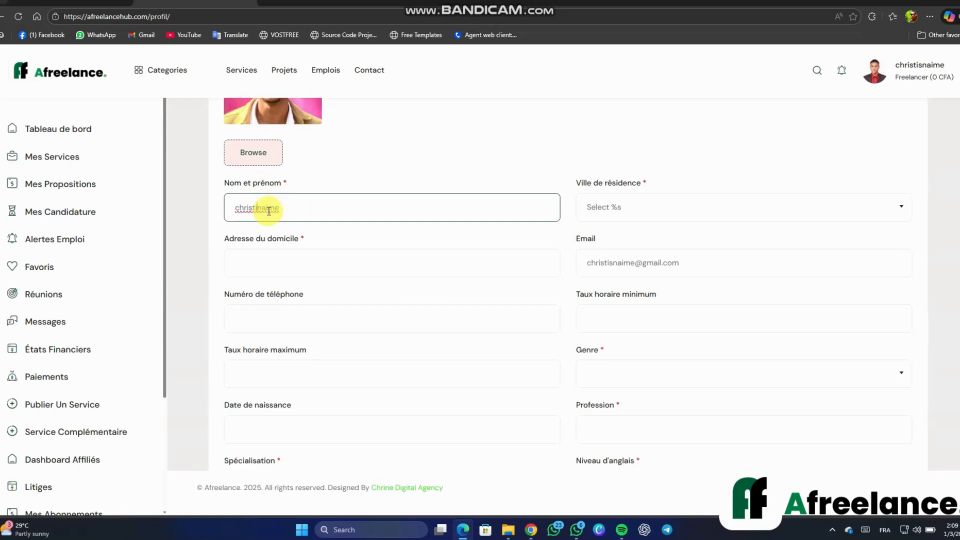
type("a")
key("Delete")
key("Delete")
key("Delete")
type("Nanga")
key("Delete")
type("C")
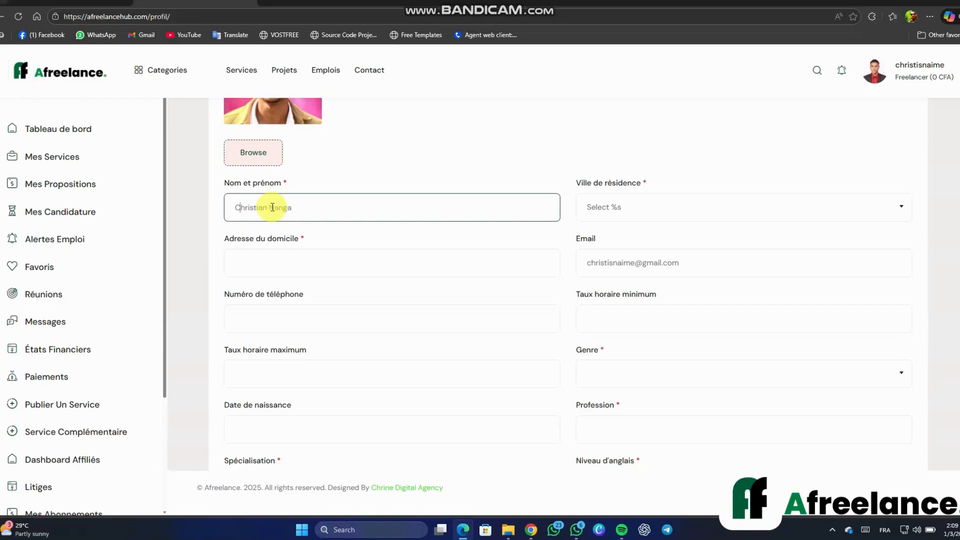
Set the residence city to Yaoundé and enter the home address and phone number
left_click(599, 213)
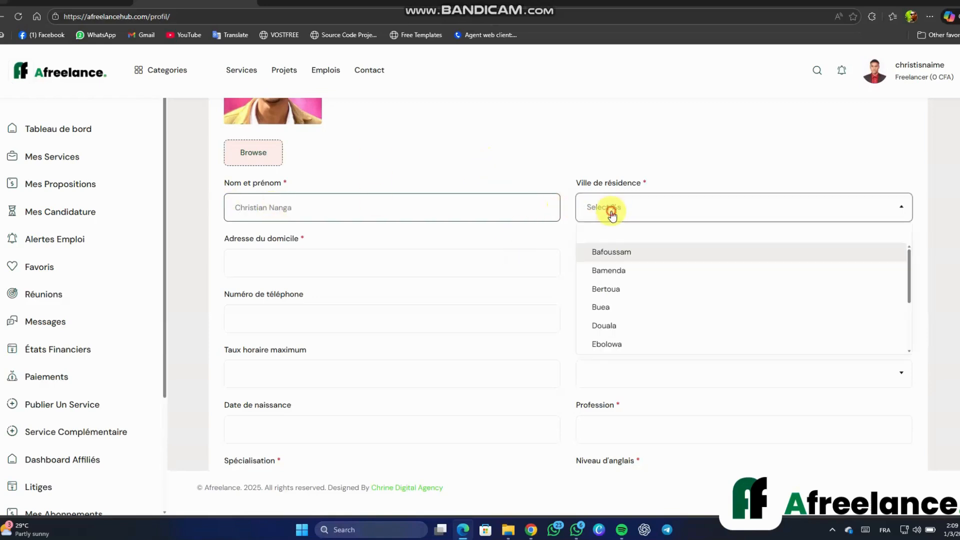
scroll(618, 280, "down", 2)
scroll(618, 298, "down", 2)
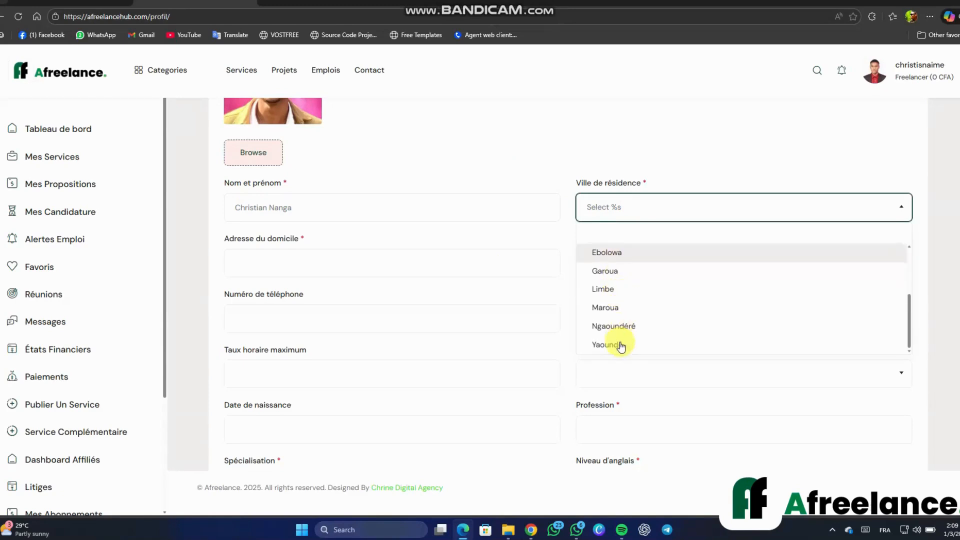
left_click(620, 344)
left_click(313, 267)
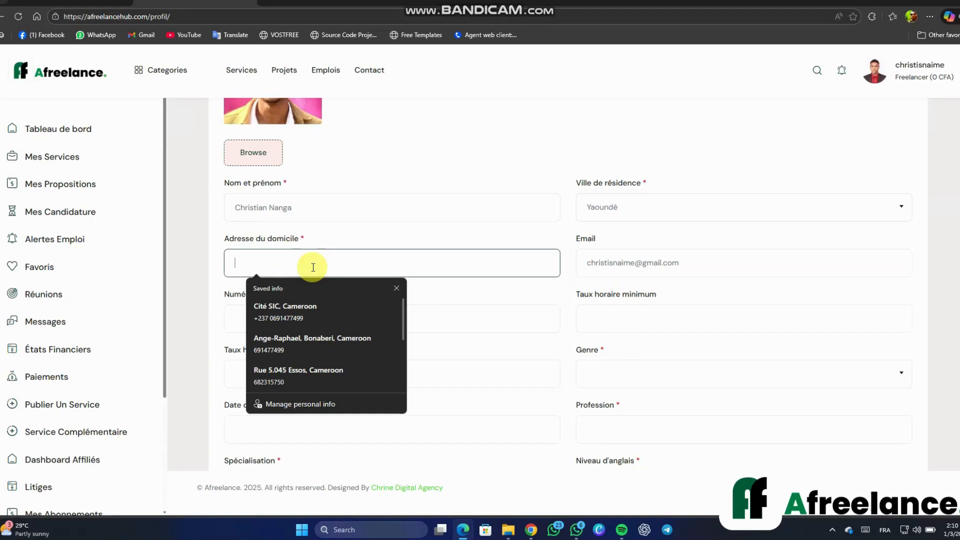
type("Essos")
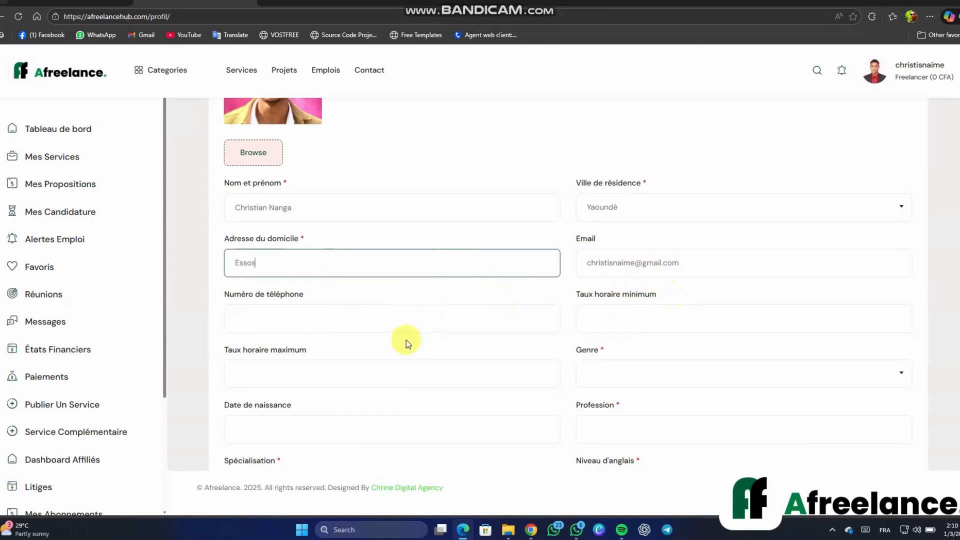
left_click(423, 320)
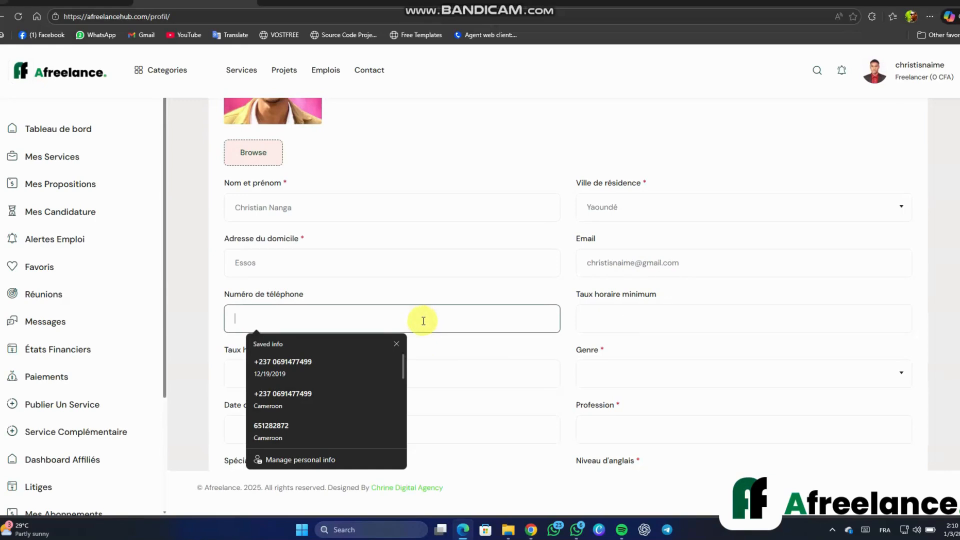
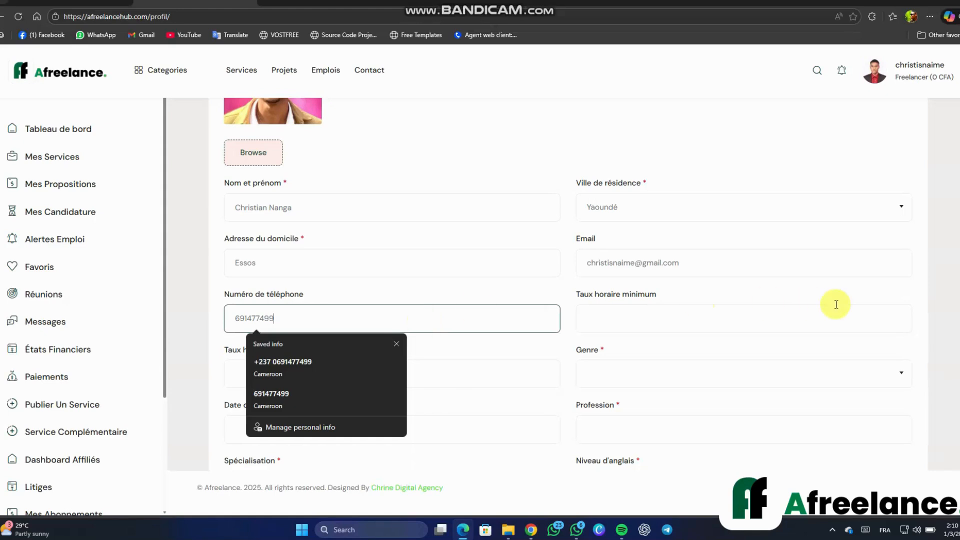
Set the hourly rate range to 3000 minimum and 10000 maximum
left_click(760, 320)
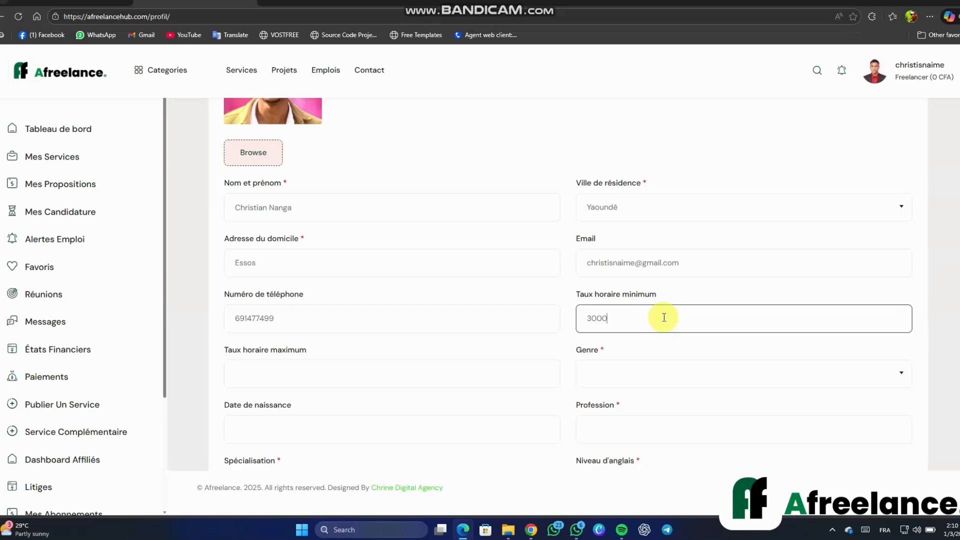
left_click(540, 370)
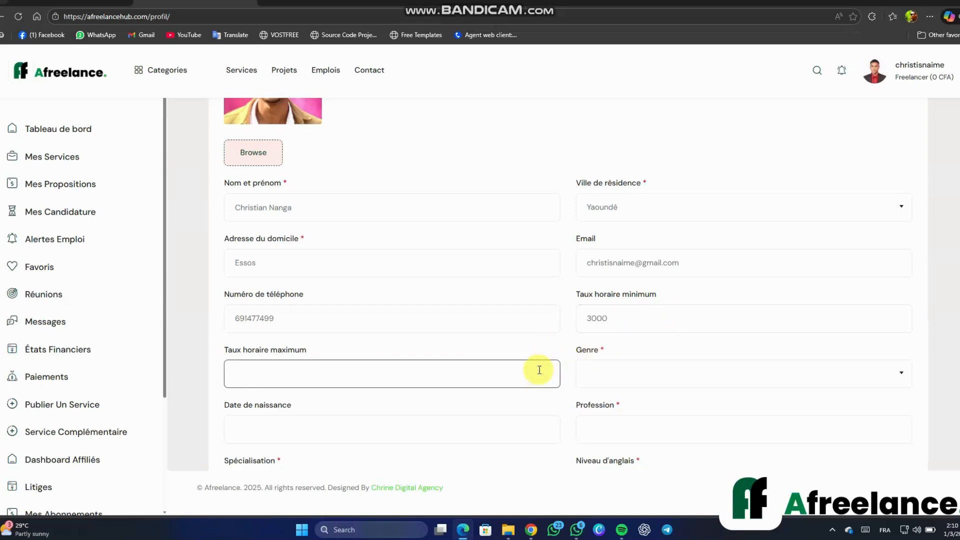
type("10000")
scroll(755, 325, "down", 2)
Set gender to Homme and birth date to 30 September 1995
left_click(672, 265)
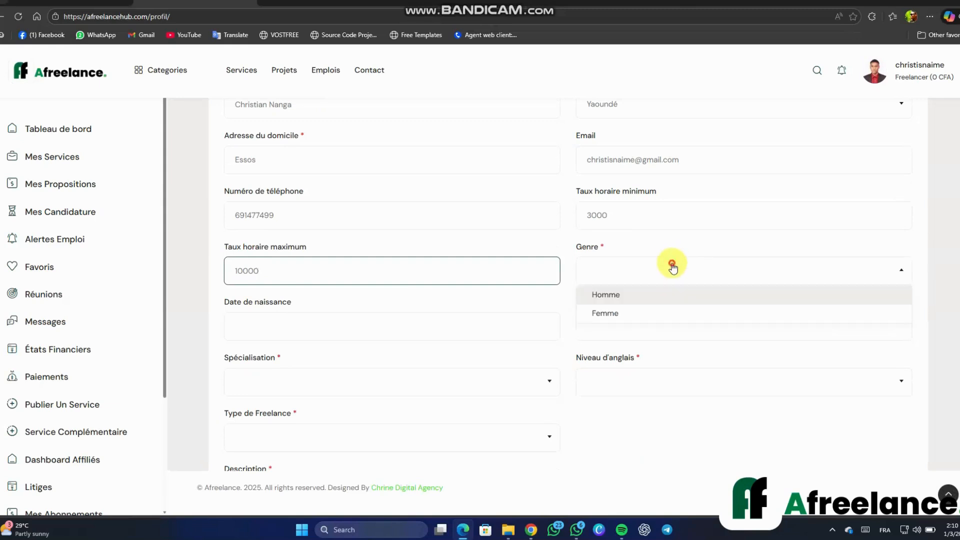
left_click(631, 295)
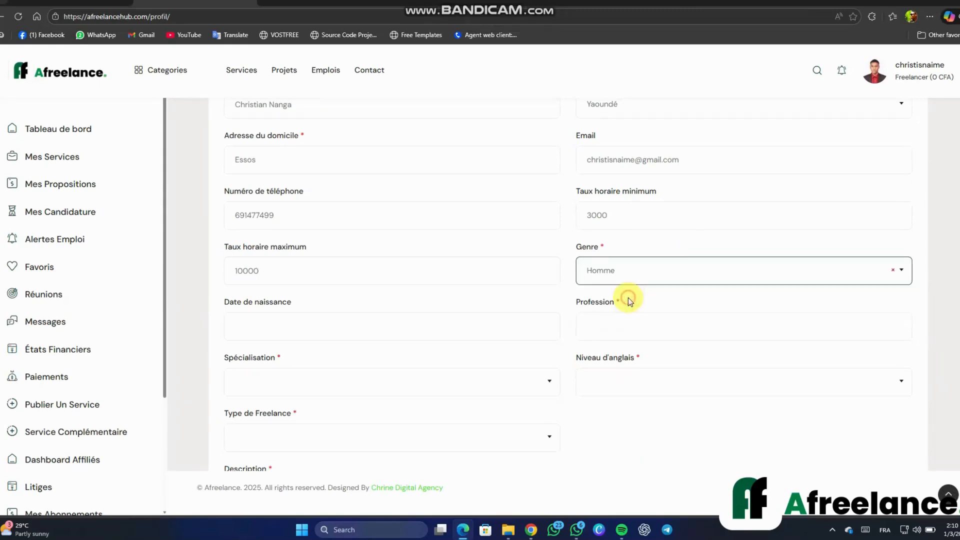
left_click(328, 326)
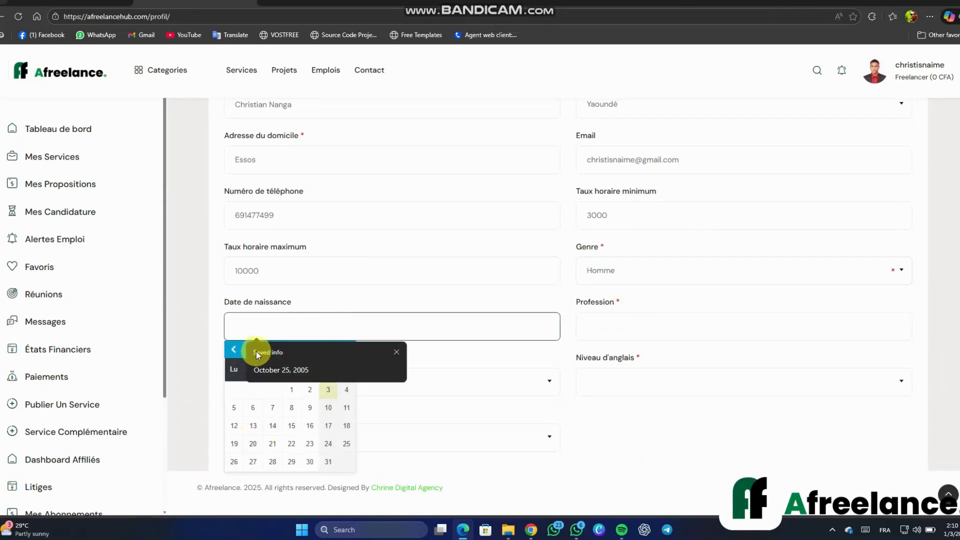
left_click(400, 352)
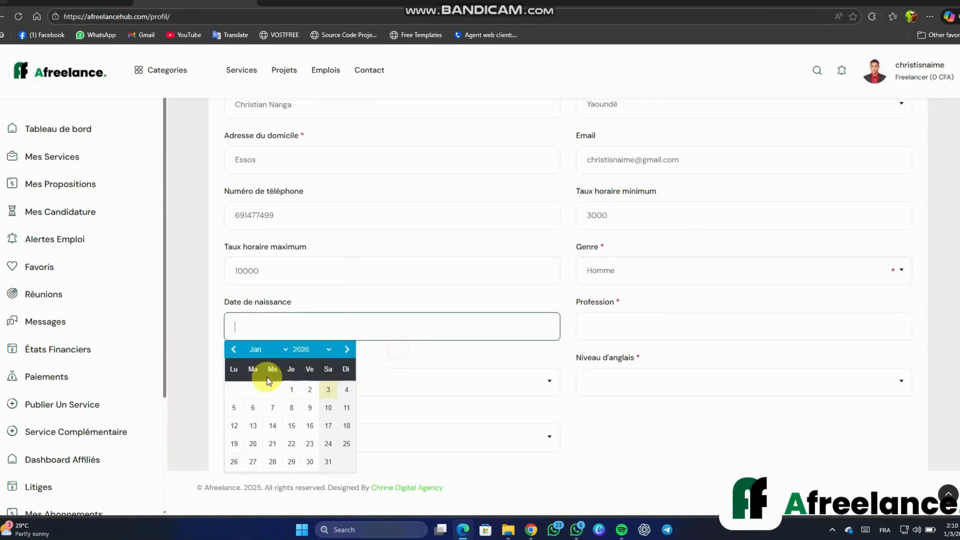
left_click(296, 351)
scroll(302, 226, "up", 5)
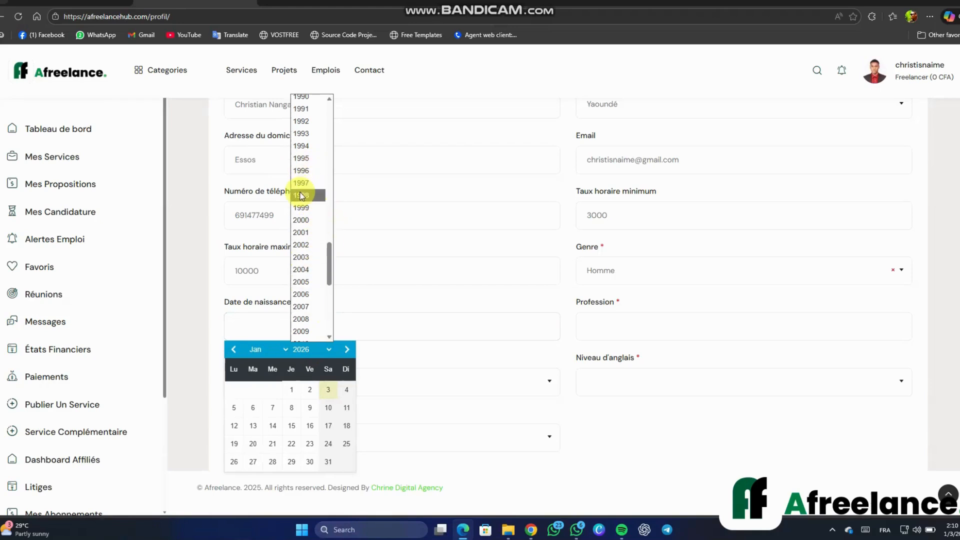
left_click(304, 164)
left_click(258, 350)
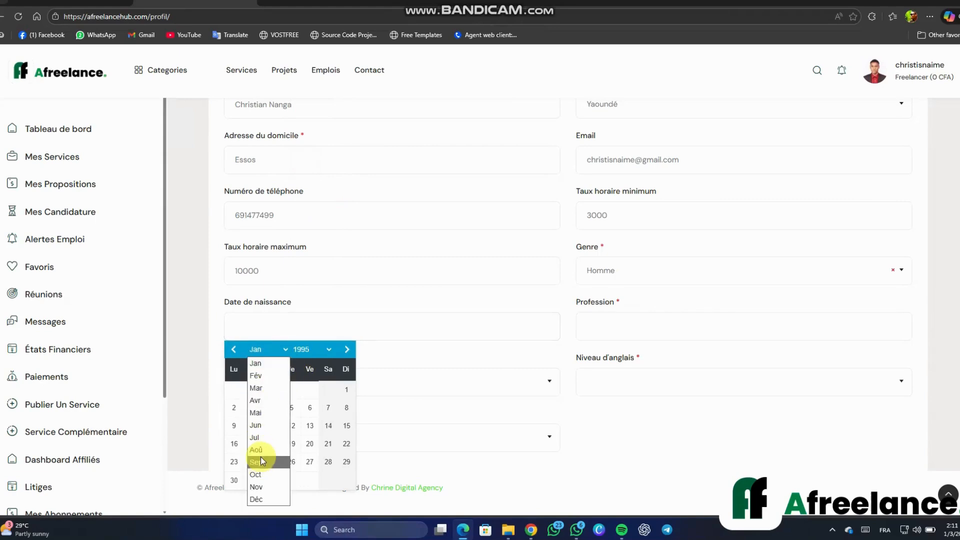
left_click(258, 461)
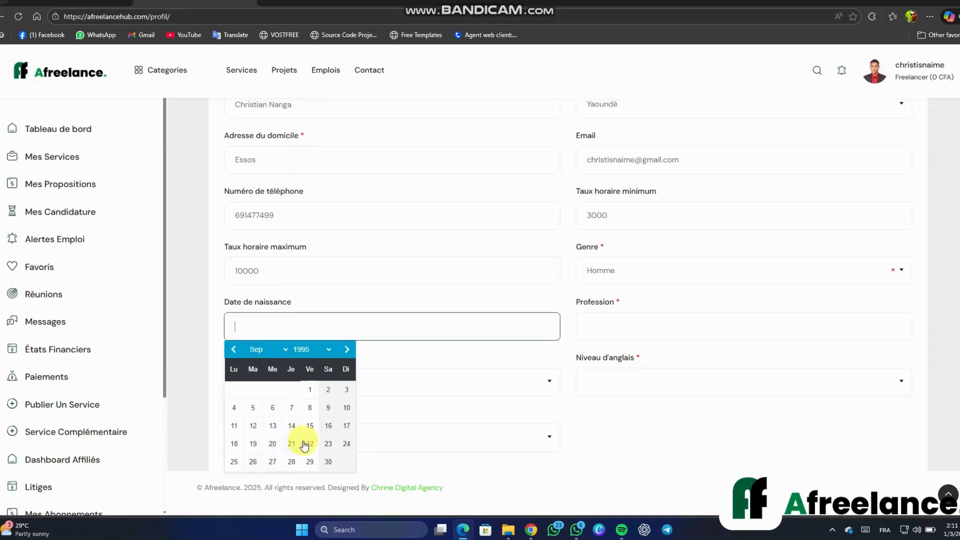
left_click(328, 461)
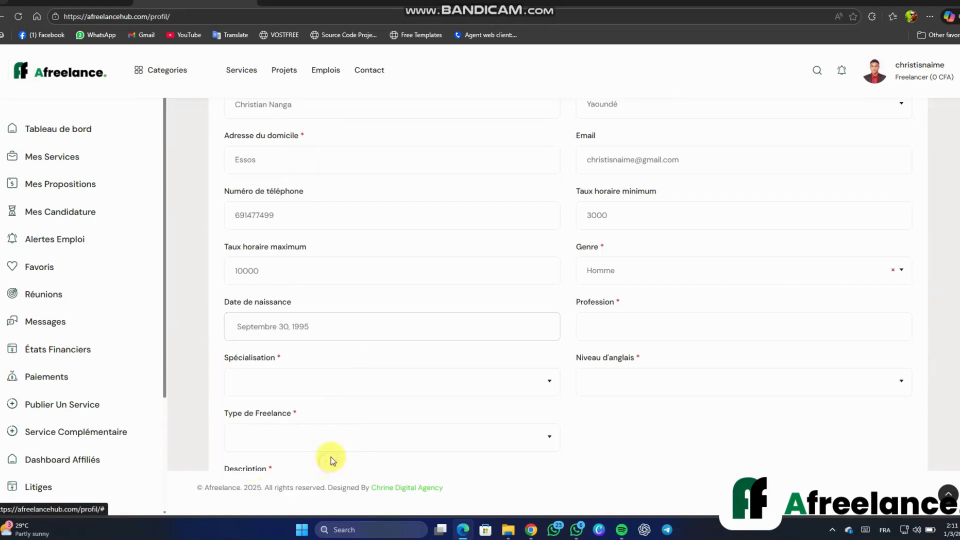
Enter profession Designer Web & Graphique, specialisation Programmation & Tech, English Niveau professionnel, Freelances indépendants
left_click(604, 329)
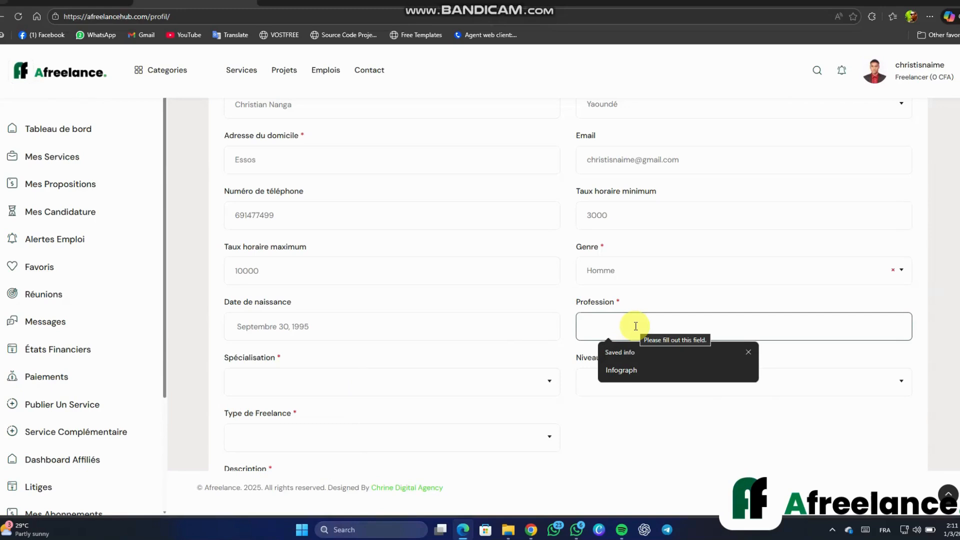
type("Desi")
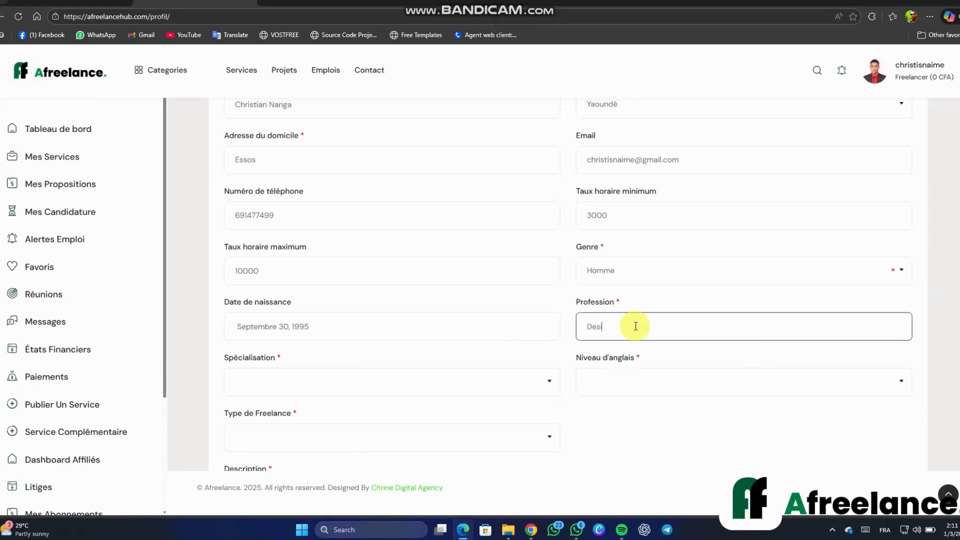
type("gne")
type("r Web & Graphique")
left_click(378, 390)
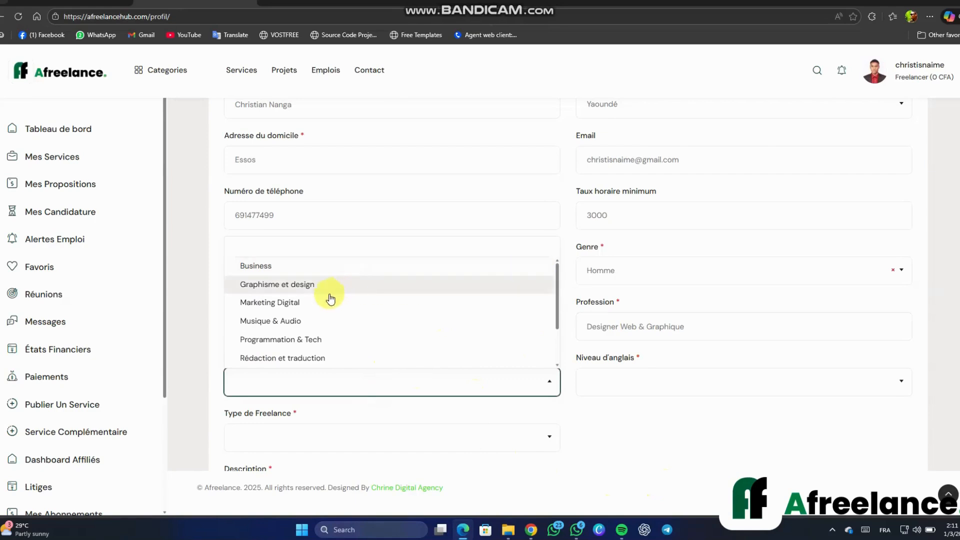
left_click(320, 345)
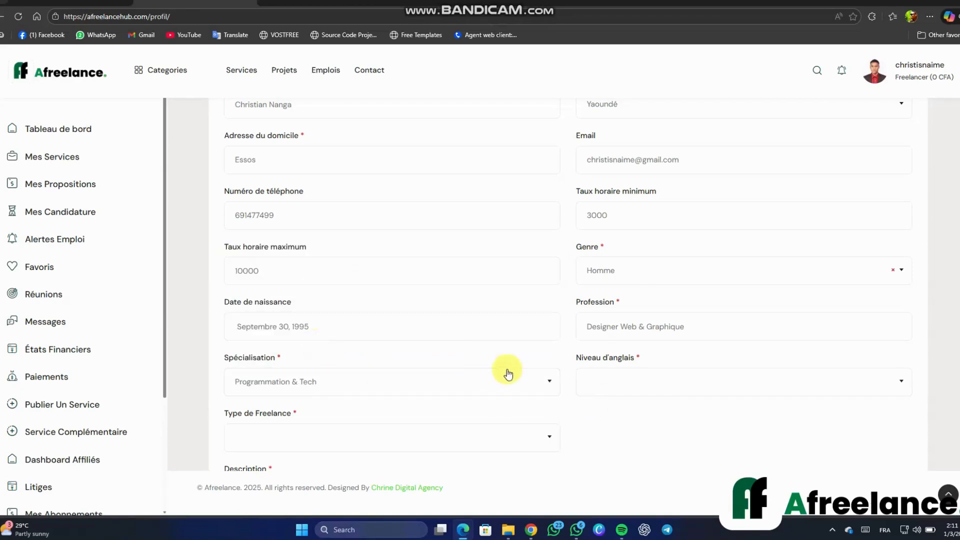
scroll(645, 399, "down", 2)
left_click(638, 280)
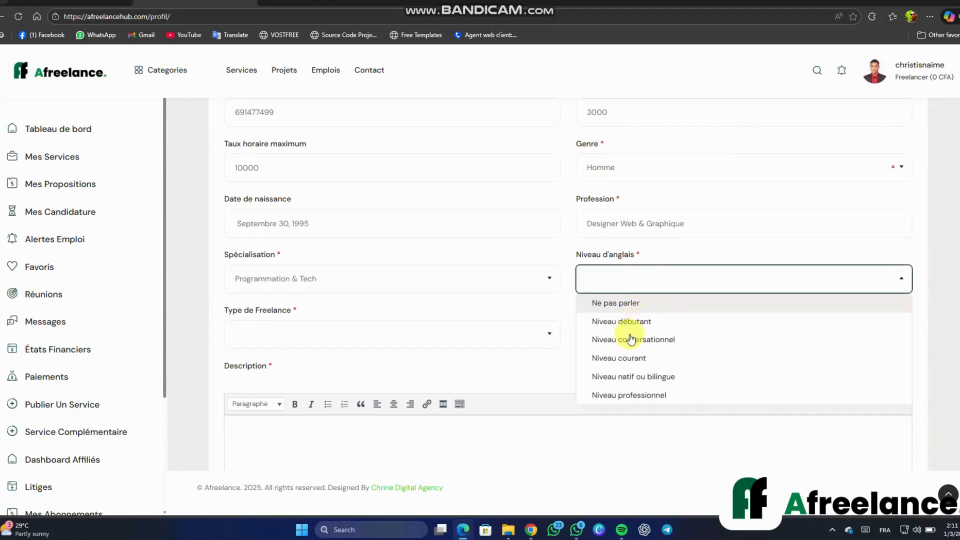
left_click(616, 399)
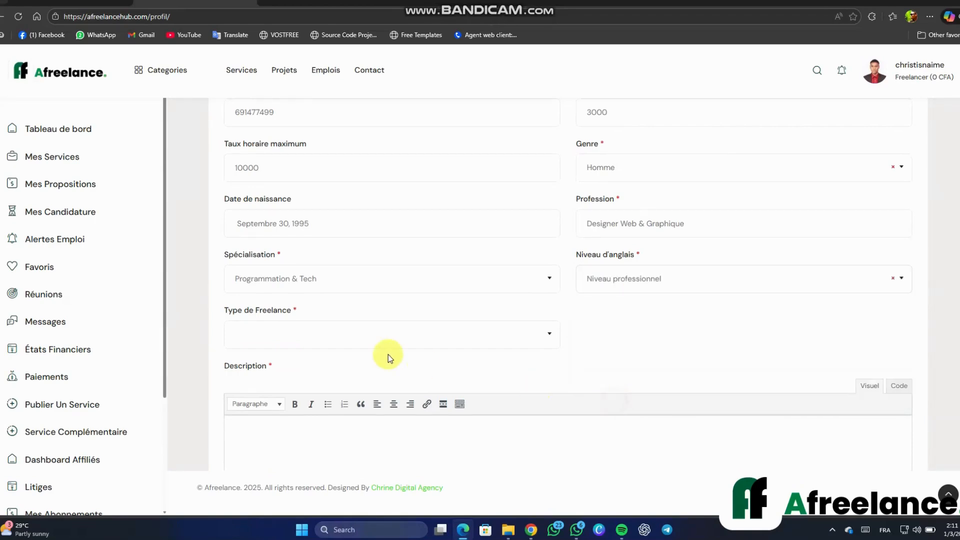
left_click(351, 342)
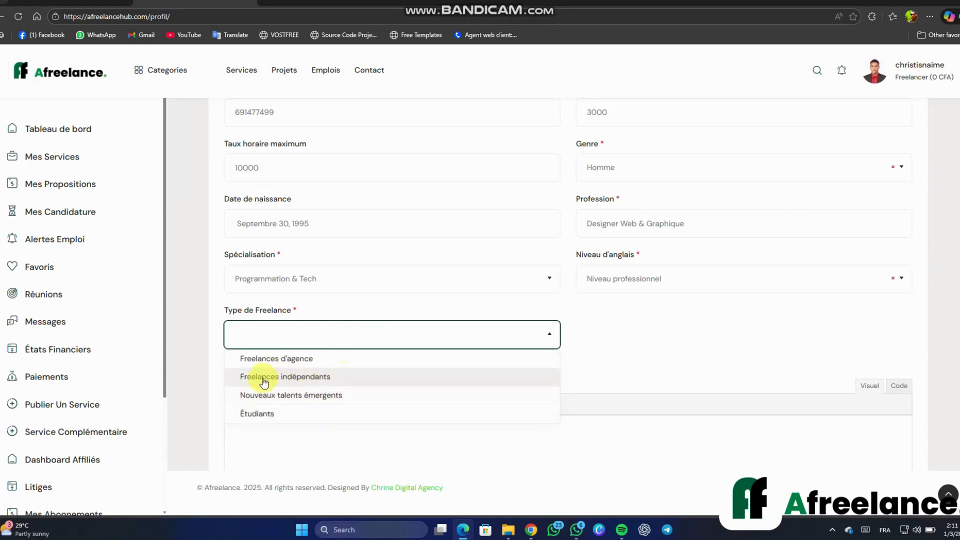
left_click(311, 381)
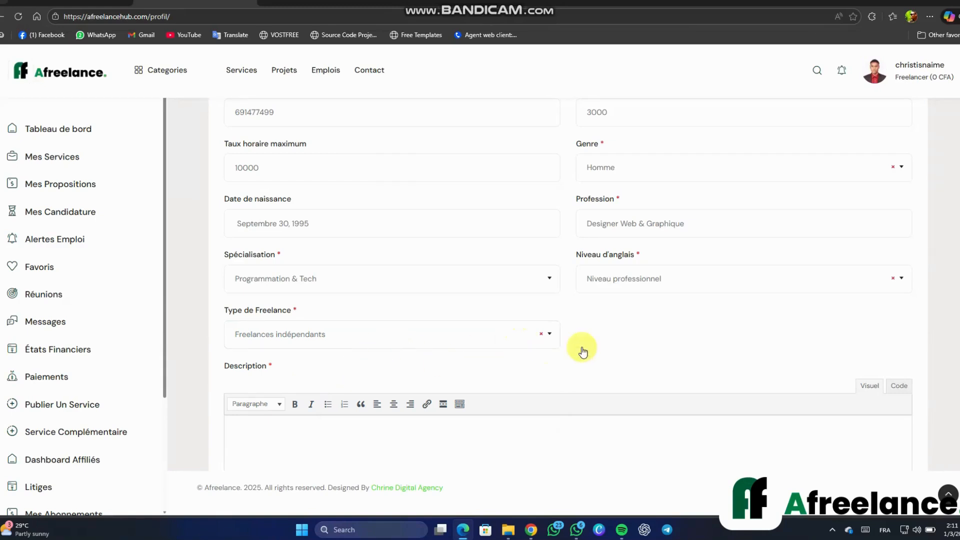
scroll(654, 251, "down", 3)
Write the 'Je suis un développeur front end…' bio, fixing the spelling and double space
scroll(655, 251, "down", 1)
left_click(577, 254)
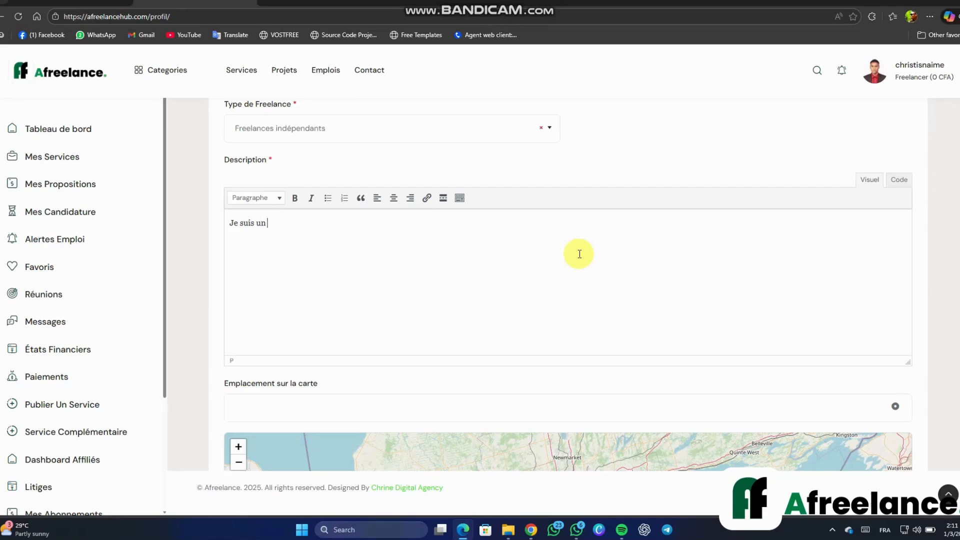
type("Je suis un developpeur front end")
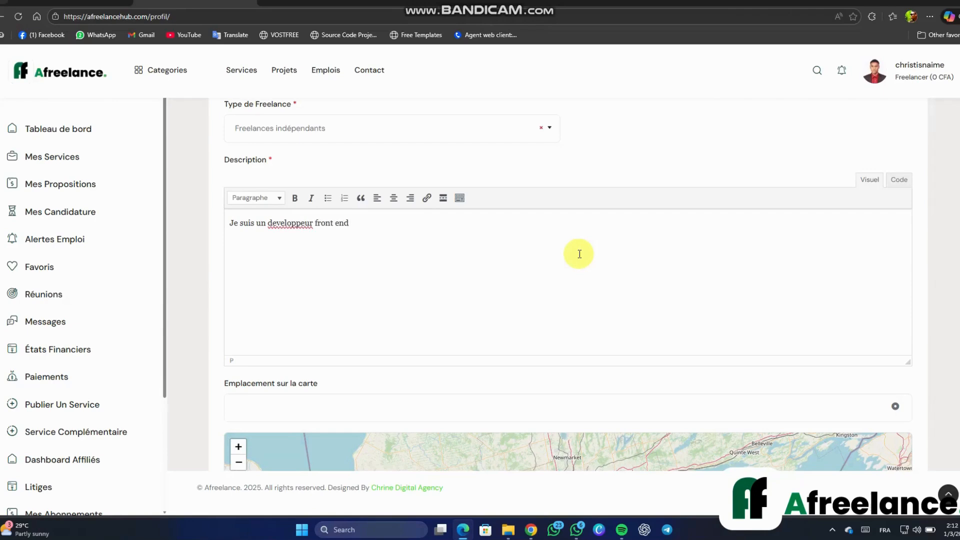
left_click(289, 223)
right_click(289, 224)
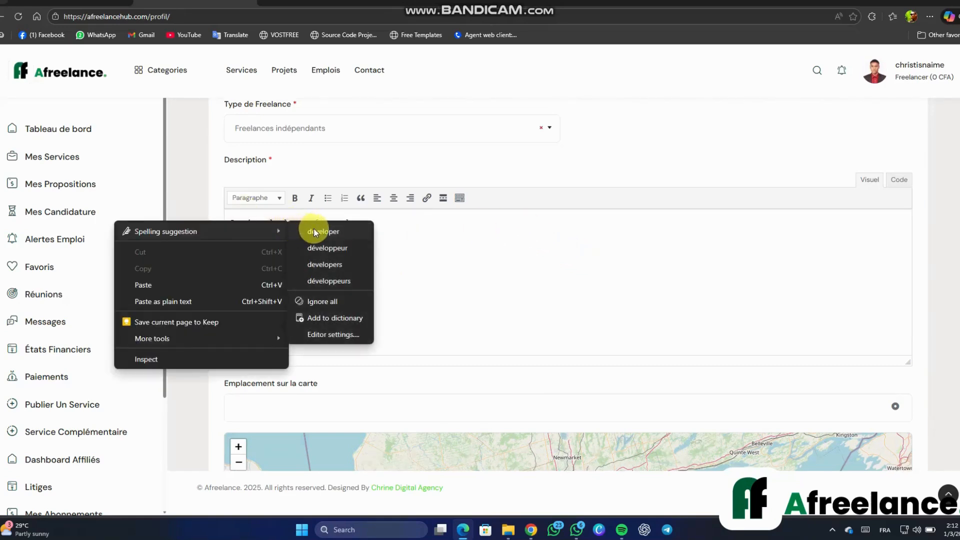
left_click(323, 249)
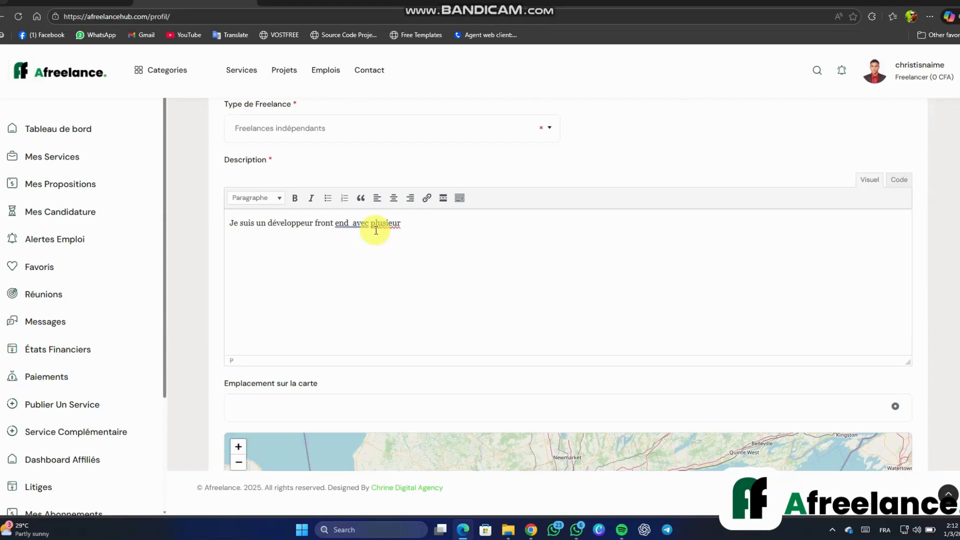
type("s")
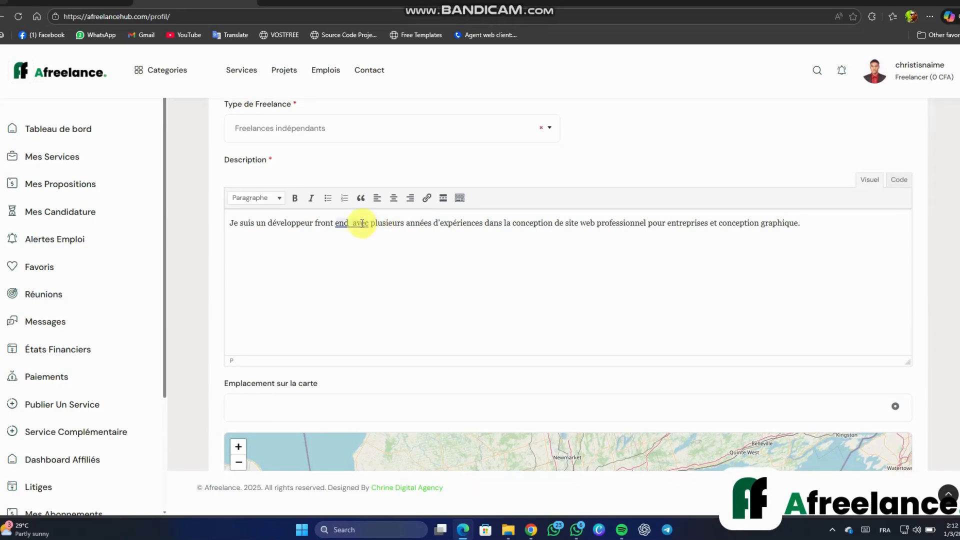
left_click(359, 224)
left_click(362, 266)
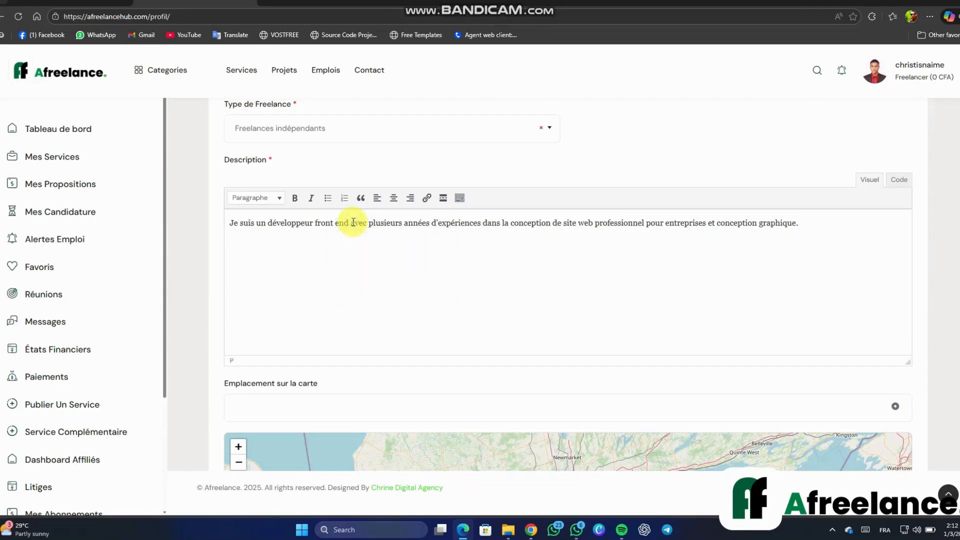
Set the map location to Yaoundé, Mfoundi, Centre (3.8008, 11.4877) using the device location
scroll(442, 281, "down", 2)
scroll(580, 288, "down", 2)
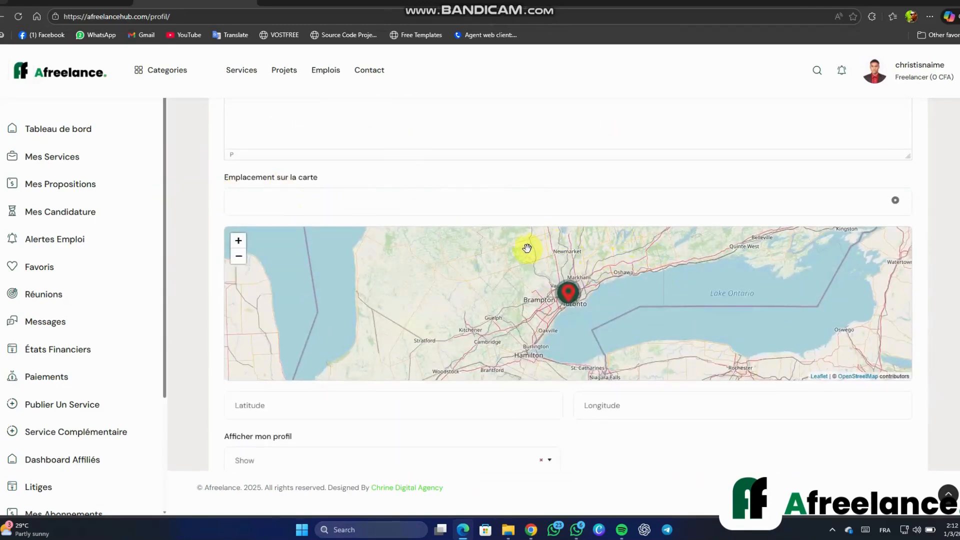
left_click(577, 202)
type("y")
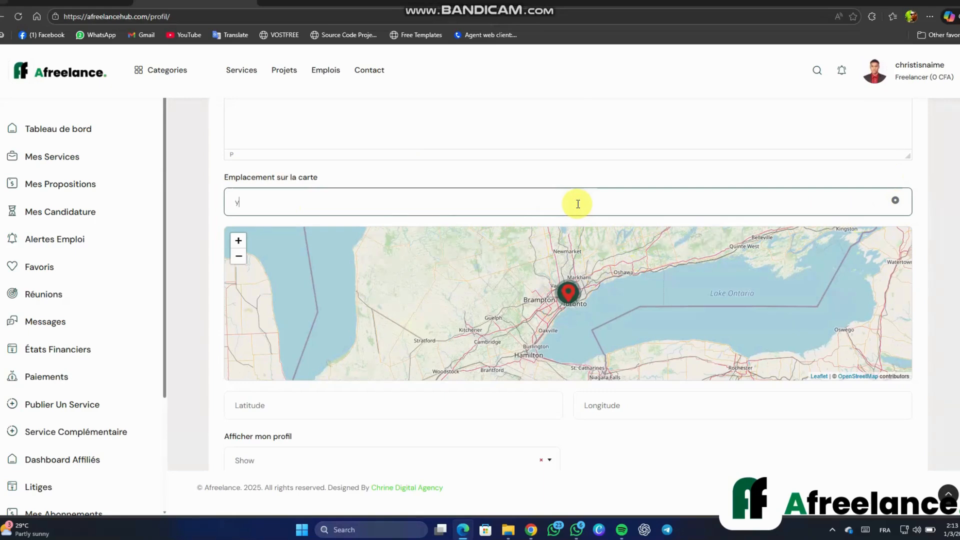
type("aoundé")
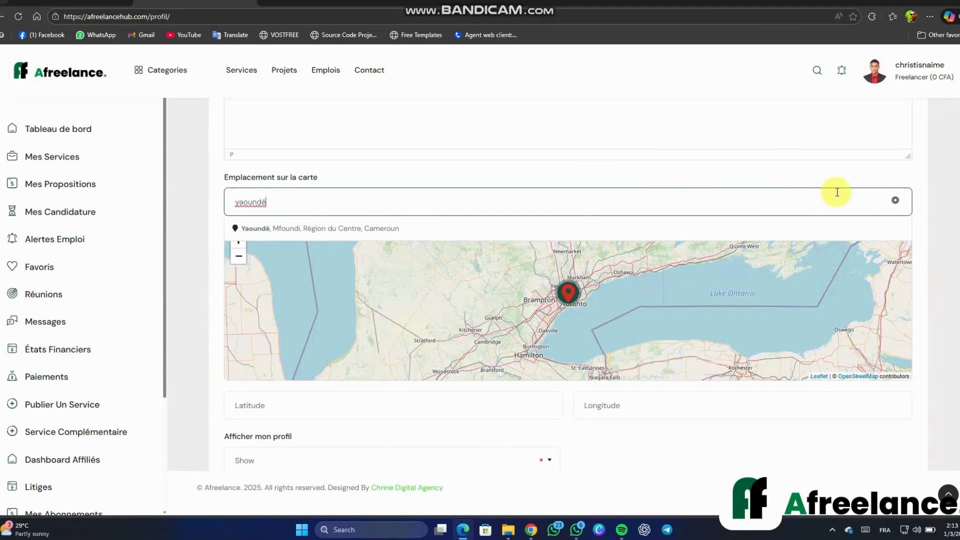
left_click(896, 202)
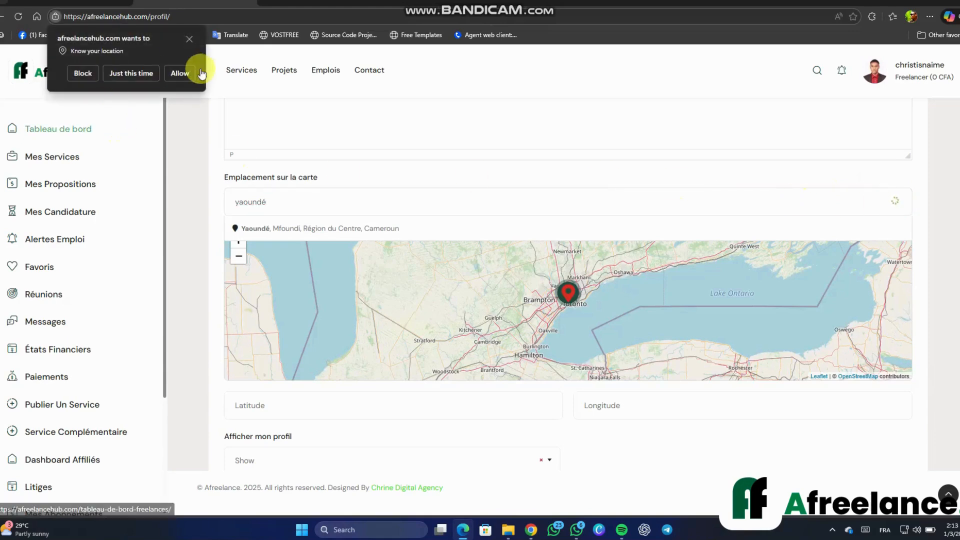
left_click(179, 74)
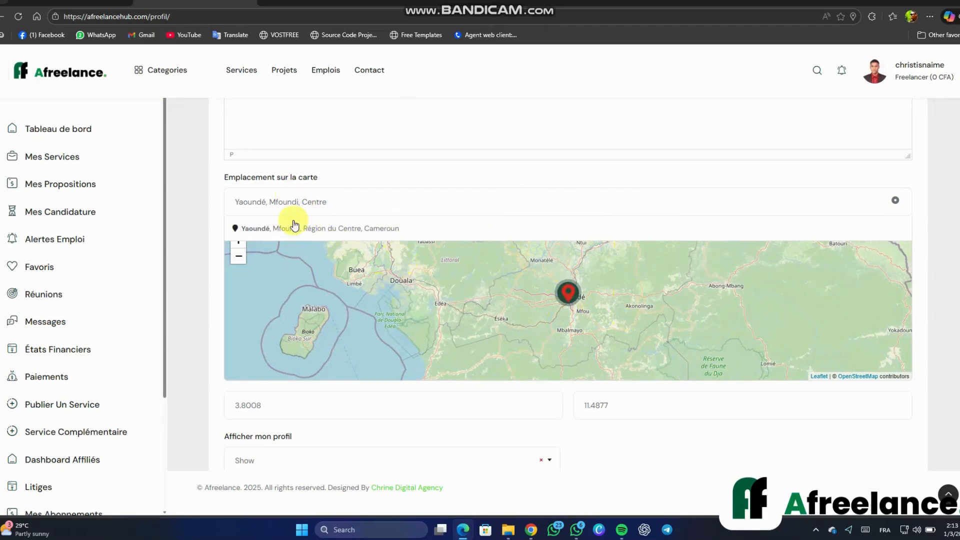
Keep profile visibility on Show and scroll to the Fichier Media section
scroll(438, 274, "down", 3)
scroll(360, 300, "down", 1)
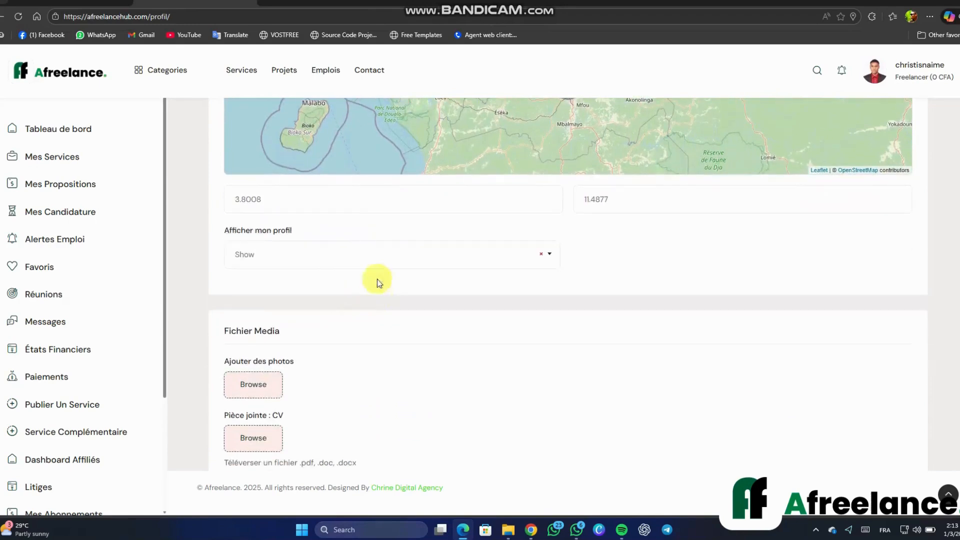
left_click(270, 257)
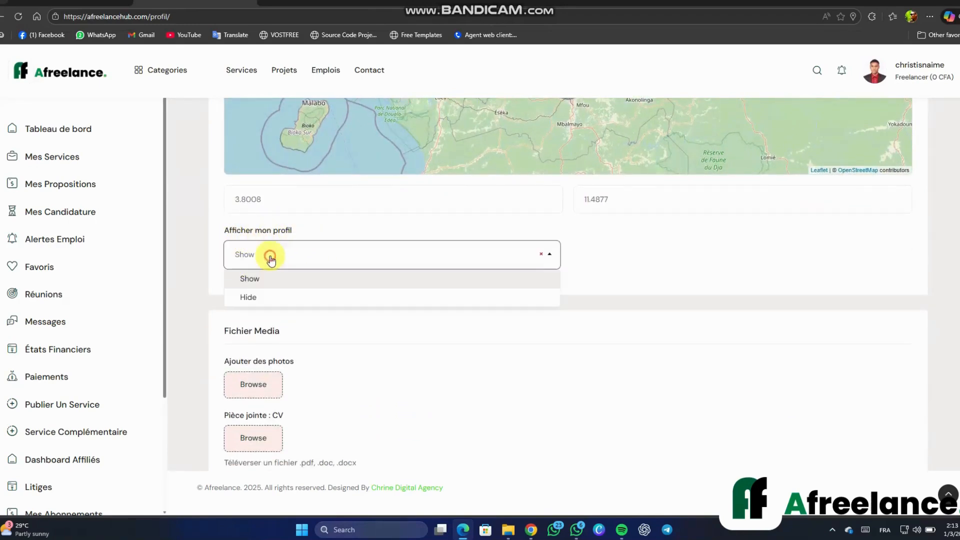
left_click(257, 279)
scroll(439, 323, "down", 1)
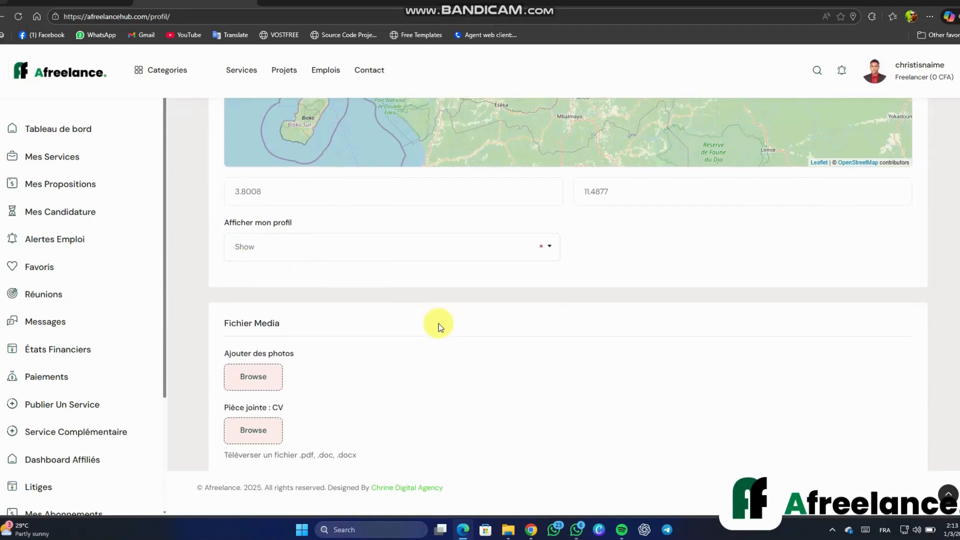
scroll(439, 323, "down", 4)
scroll(315, 204, "up", 1)
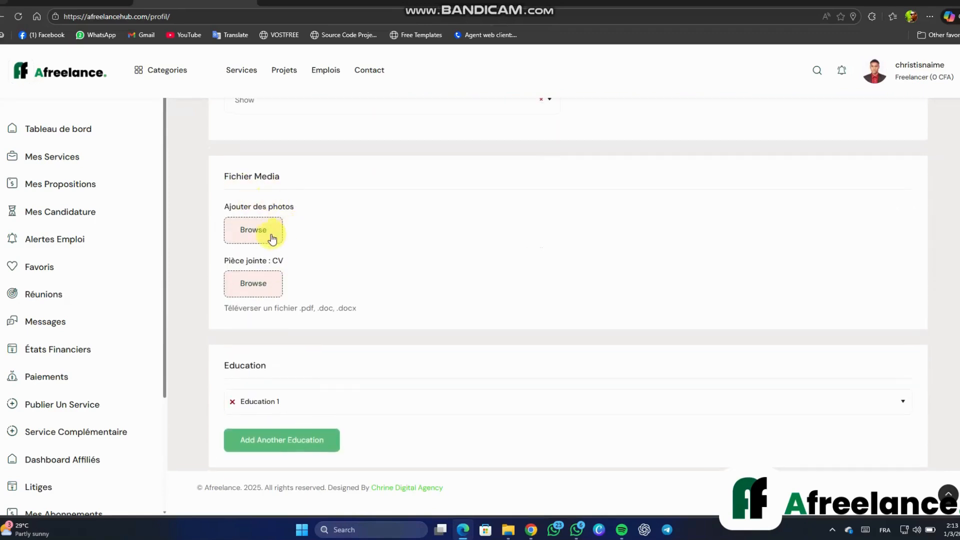
Upload a screenshot from X: > Chrine > Portfolio as the first profile photo
left_click(271, 238)
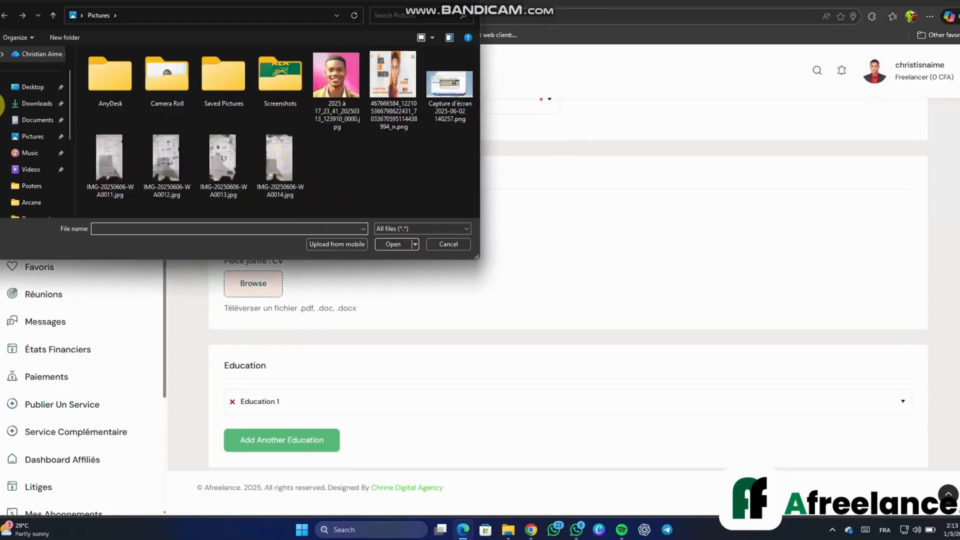
scroll(30, 150, "down", 3)
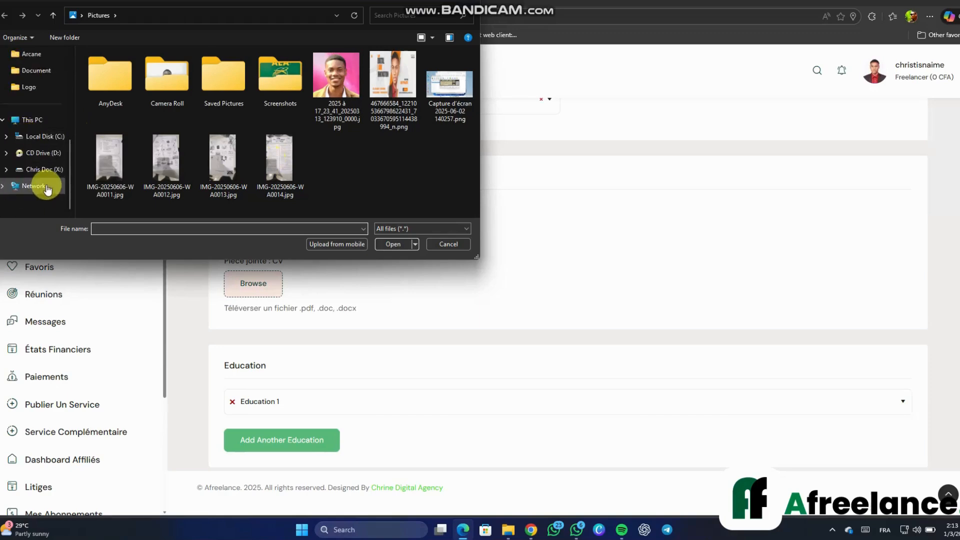
left_click(45, 170)
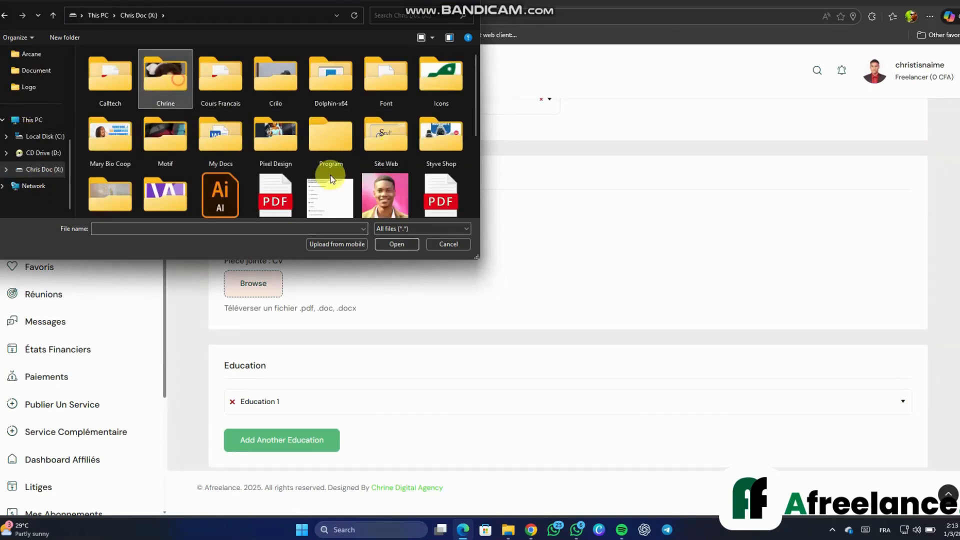
double_click(165, 75)
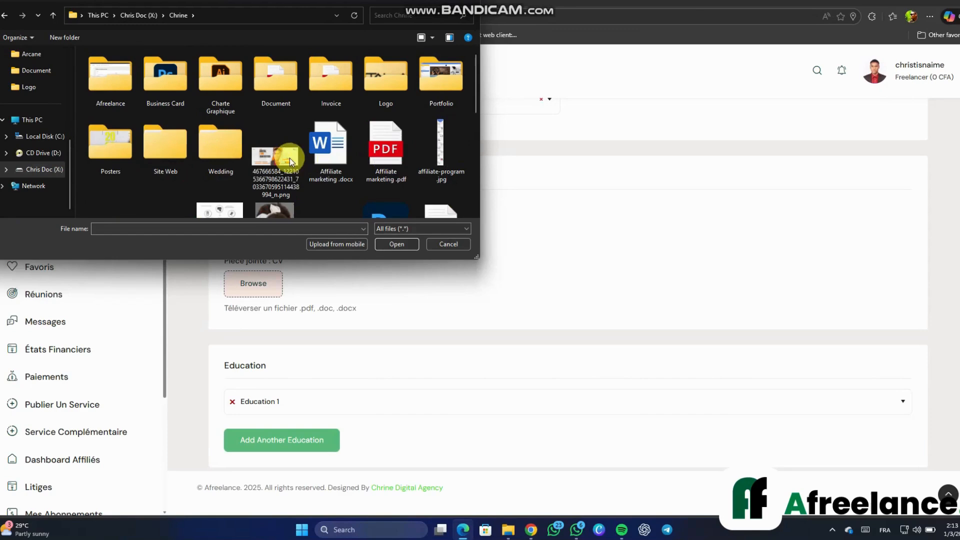
double_click(454, 90)
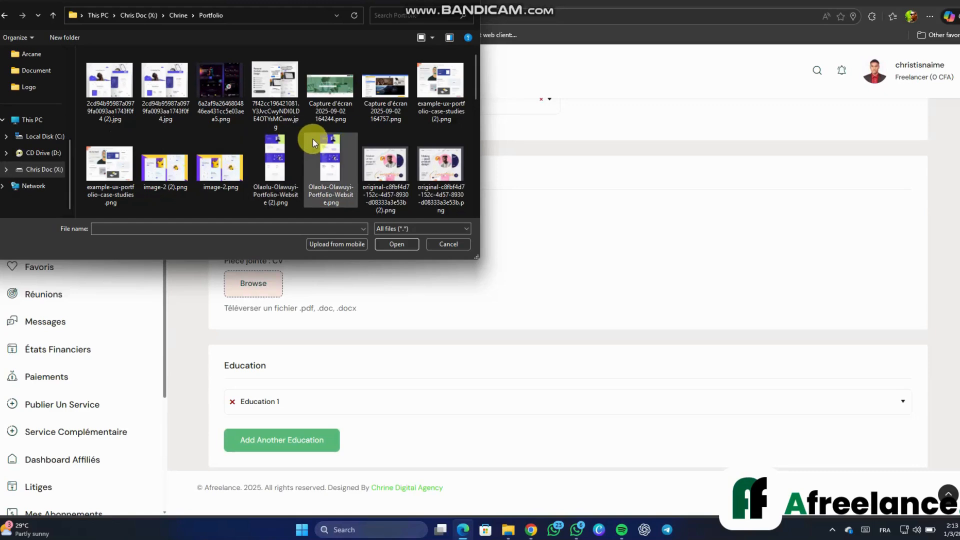
scroll(263, 161, "down", 8)
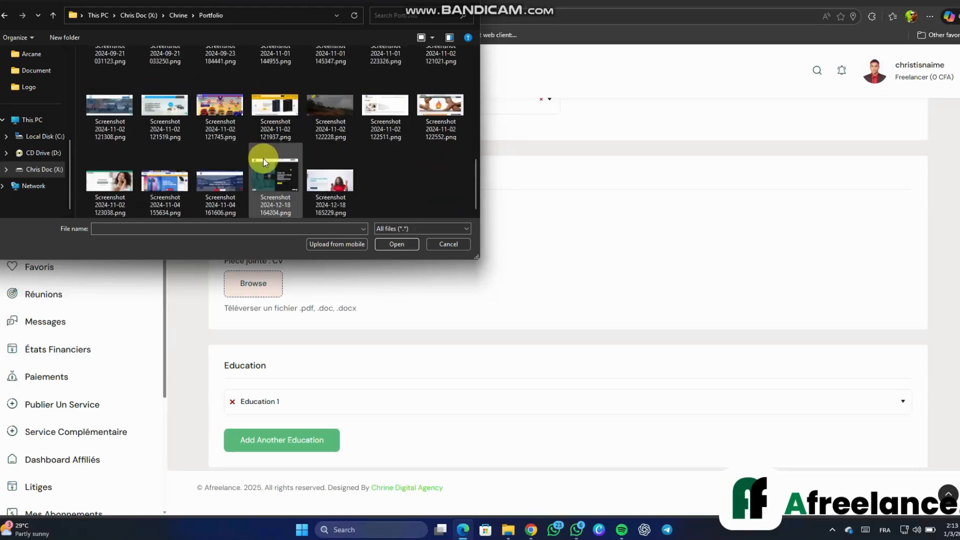
scroll(224, 191, "up", 8)
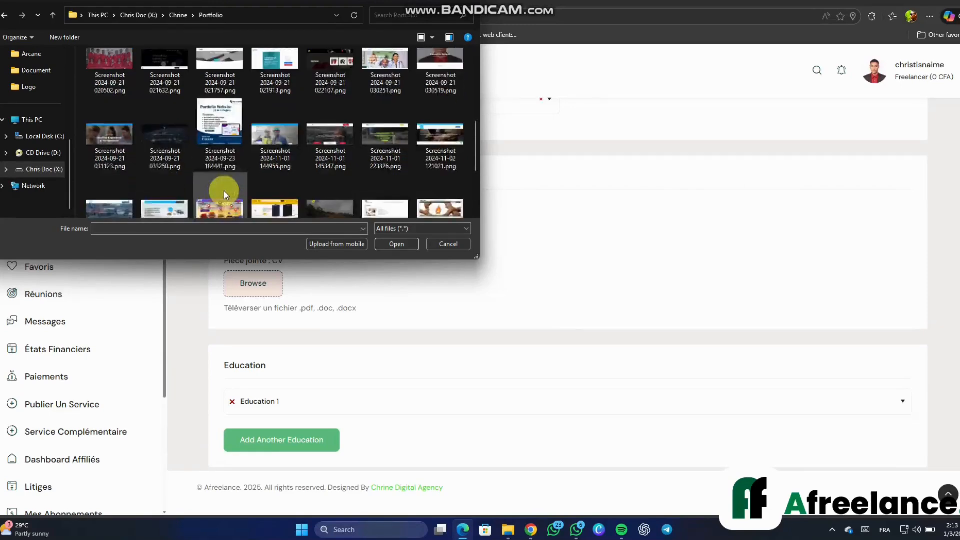
scroll(224, 191, "down", 1)
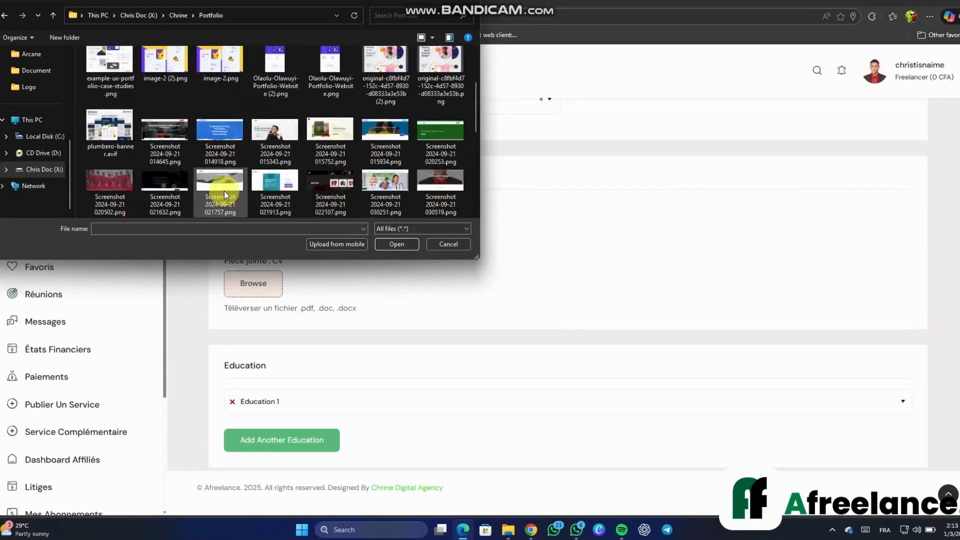
double_click(428, 184)
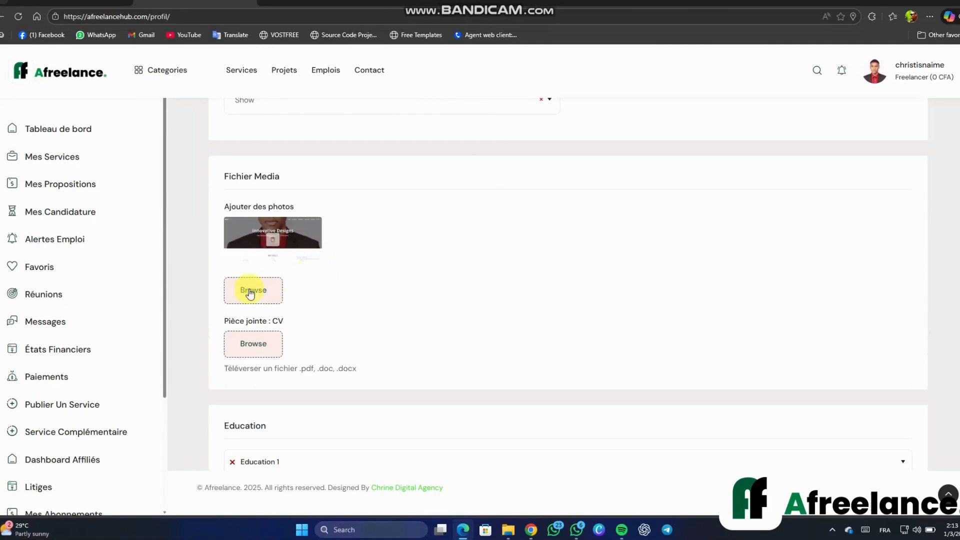
left_click(248, 290)
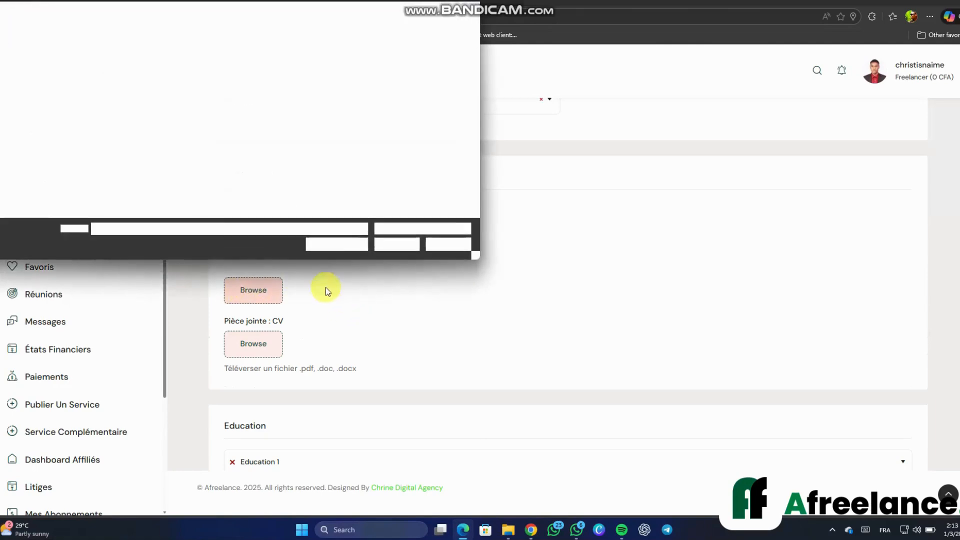
Upload four more Portfolio screenshots at once, bringing the photos to five
scroll(226, 173, "down", 3)
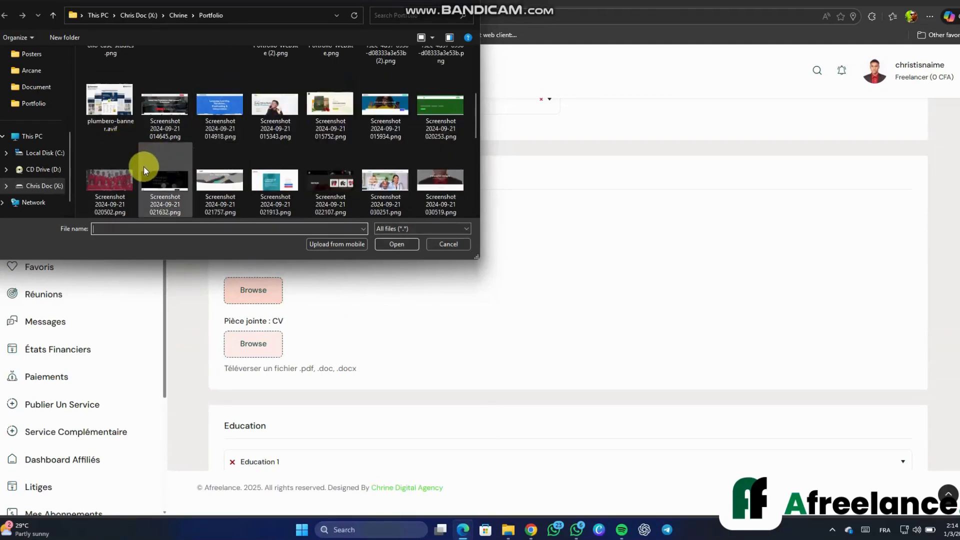
left_click_drag(81, 200, 300, 184)
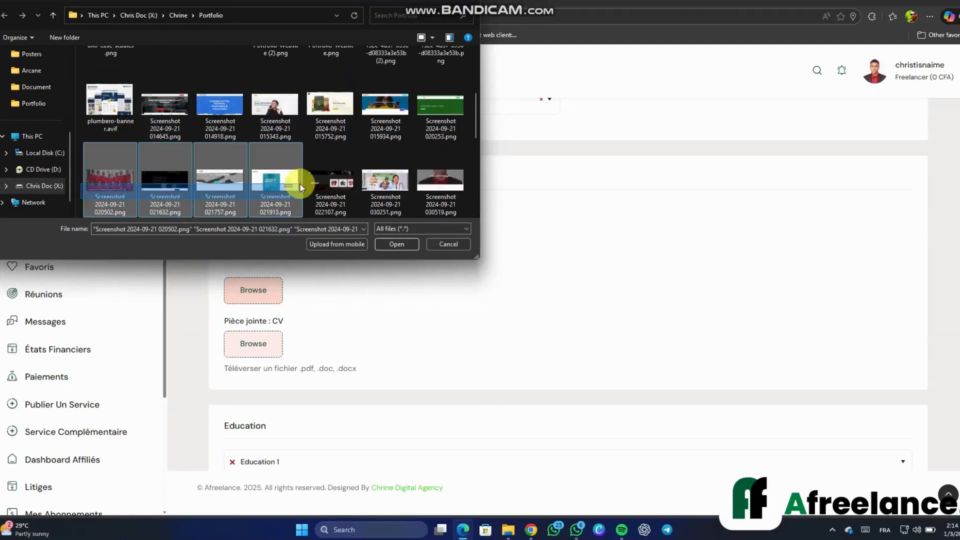
left_click(389, 245)
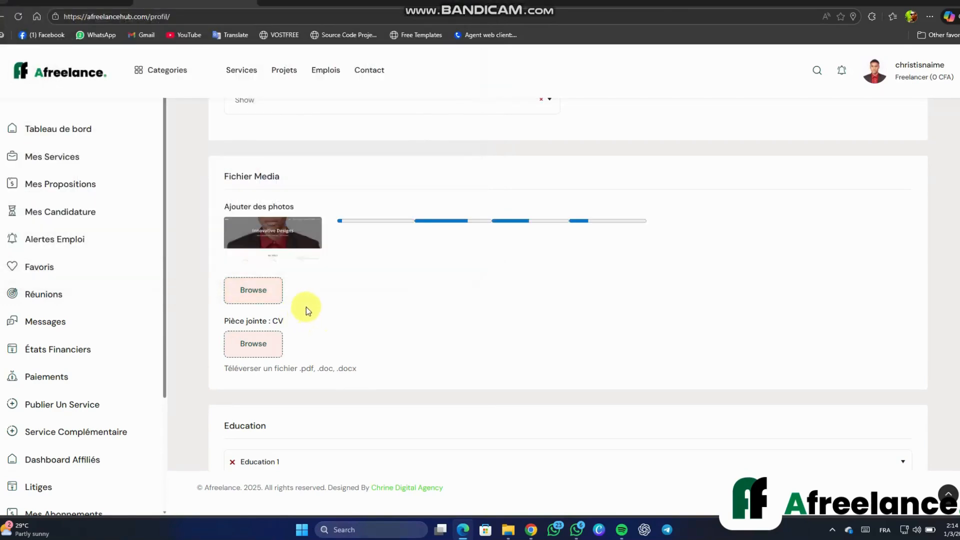
scroll(311, 289, "down", 2)
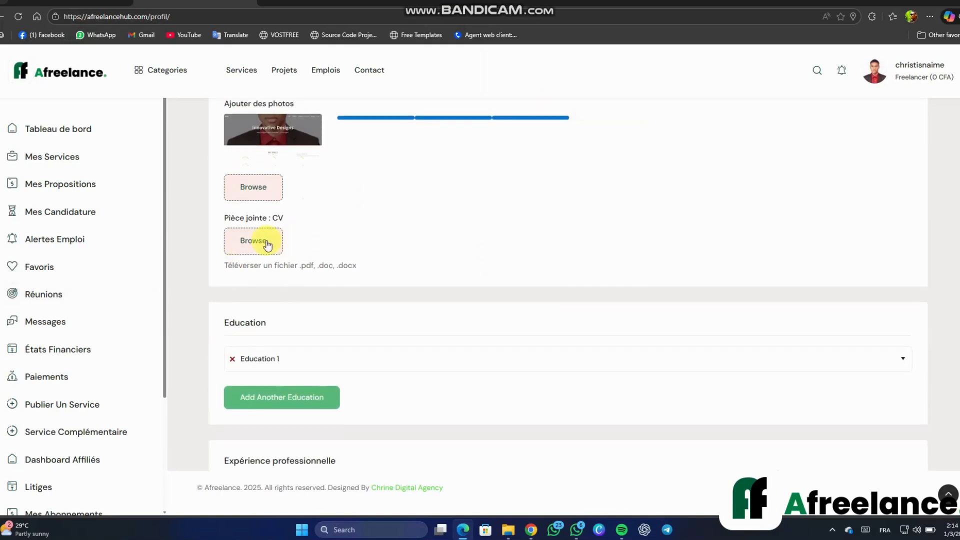
scroll(310, 248, "up", 1)
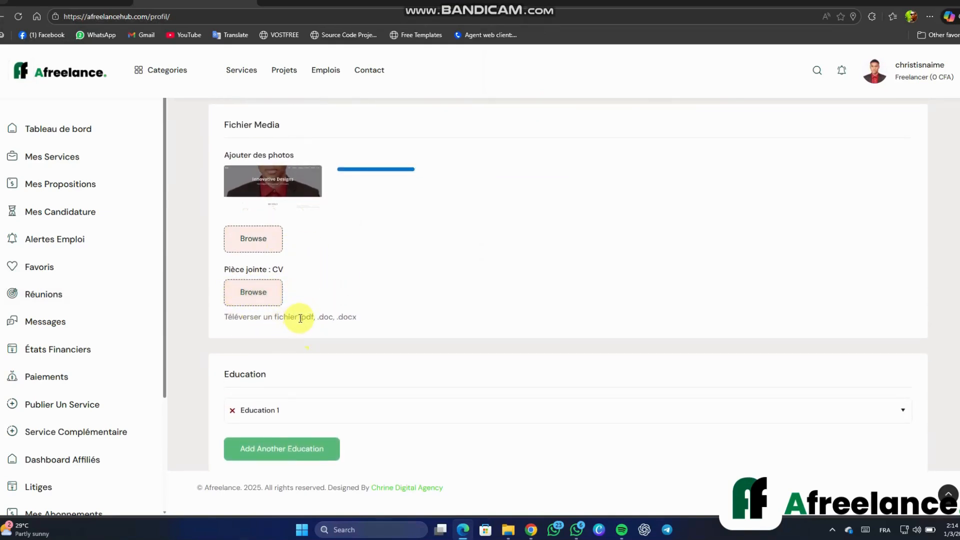
Check the accepted CV file formats and start choosing a CV attachment
left_click_drag(300, 317, 352, 318)
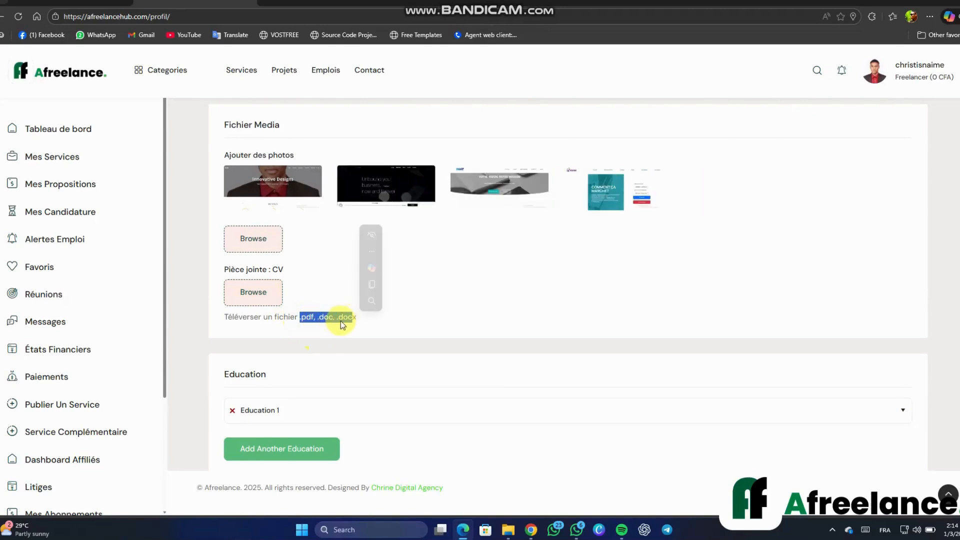
left_click(319, 323)
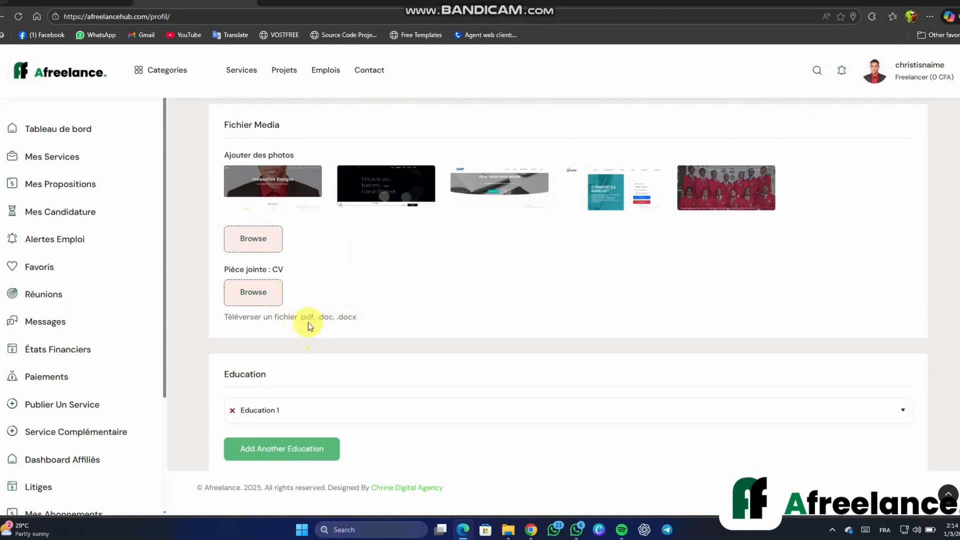
left_click(324, 317)
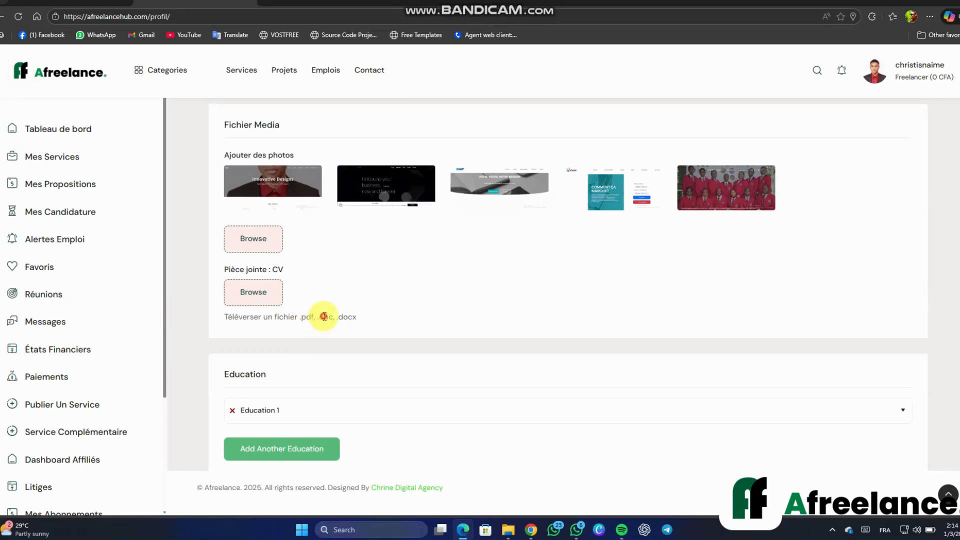
left_click(350, 317)
left_click(259, 293)
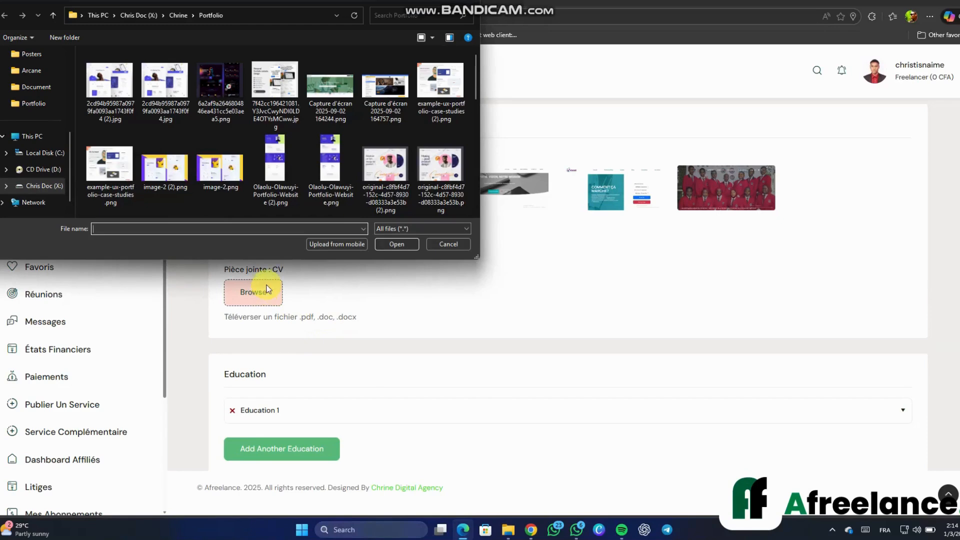
Attach Web Resume fr1.pdf from the X: drive as the profile's CV
left_click(137, 20)
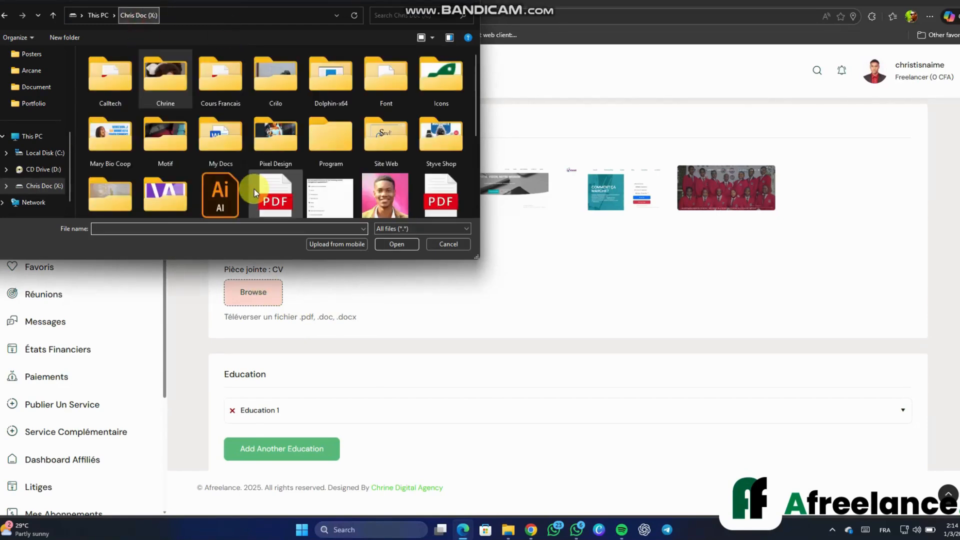
scroll(254, 189, "down", 3)
scroll(289, 197, "down", 2)
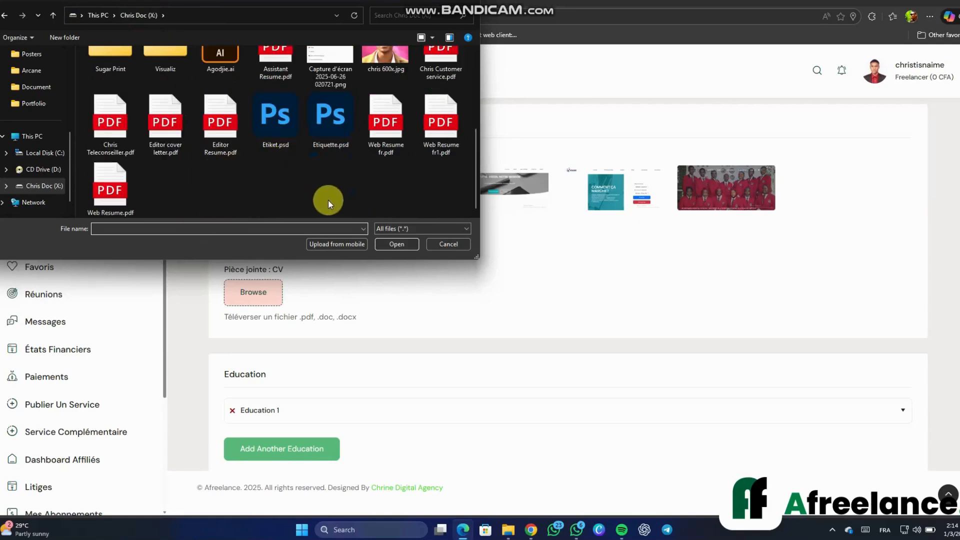
left_click(440, 125)
left_click(401, 245)
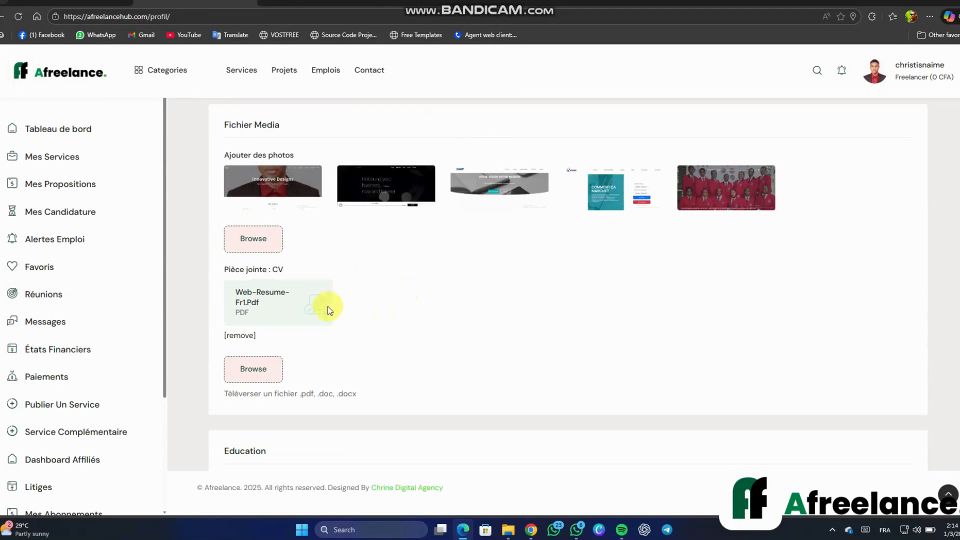
Add a blank second Education entry
scroll(353, 320, "down", 2)
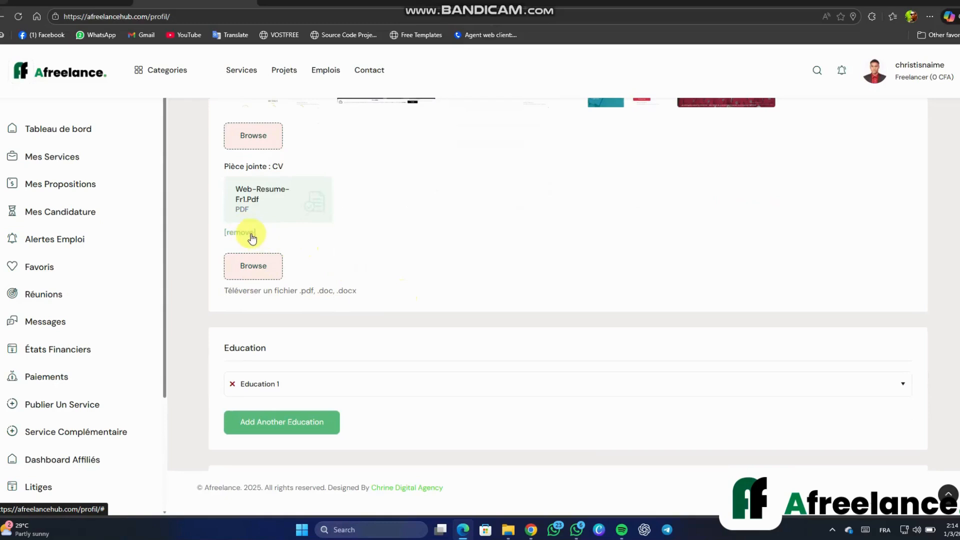
scroll(325, 253, "down", 2)
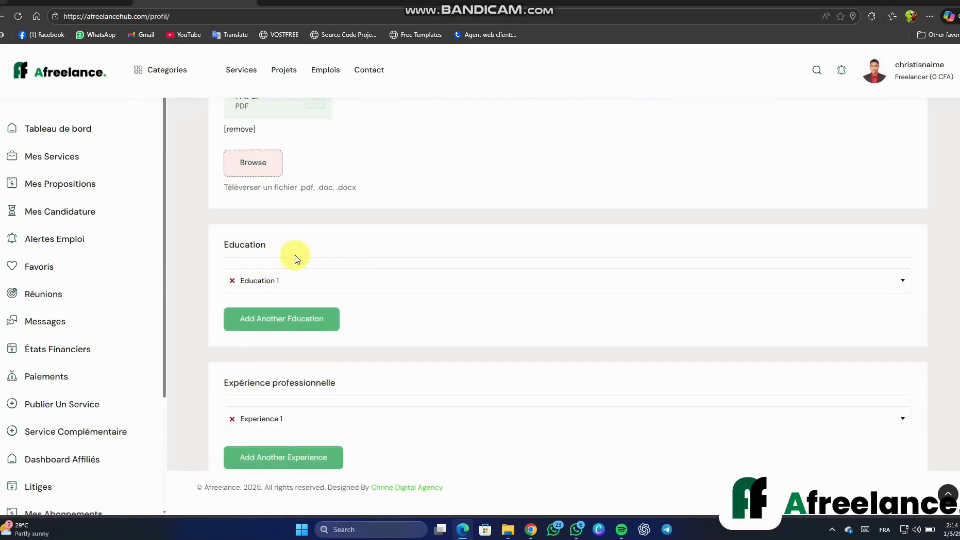
left_click(312, 318)
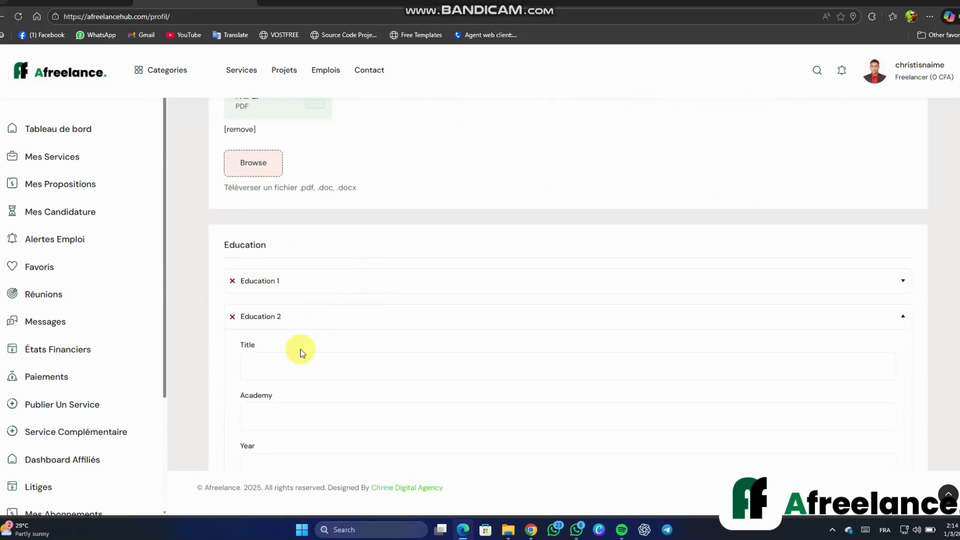
Enter the Education 1 title 'Ingénieur en genie logiciel', correcting Ingénieur via spelling suggestions
left_click(328, 282)
left_click(331, 332)
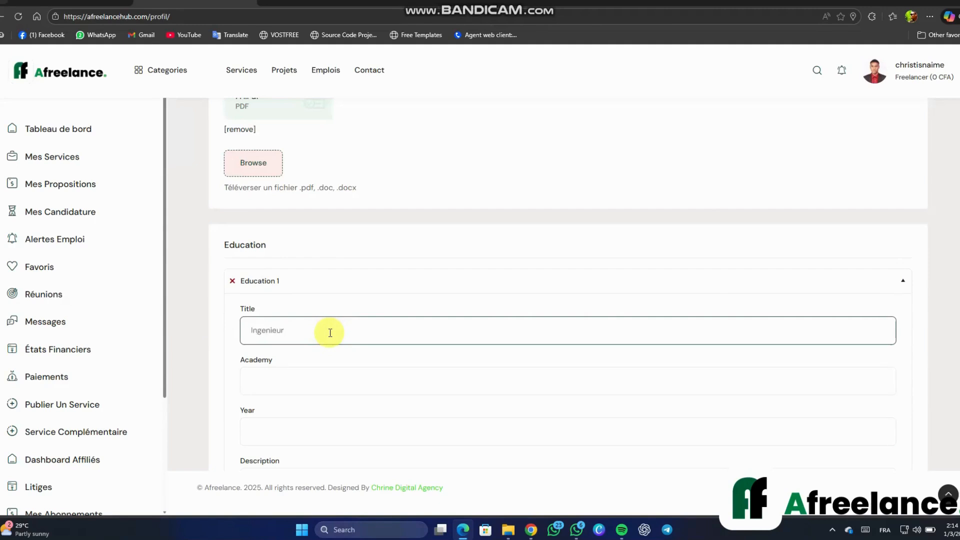
type("génie lociel")
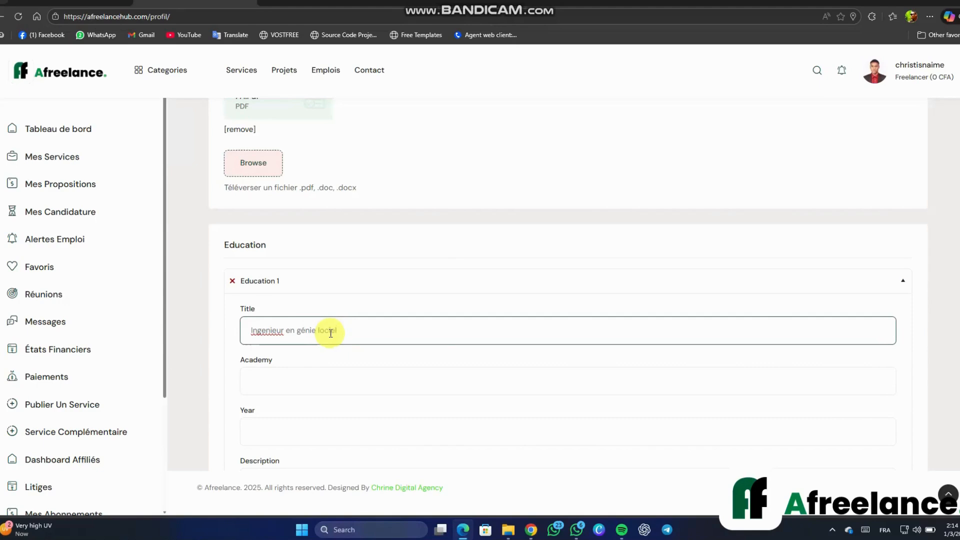
right_click(264, 329)
left_click(310, 354)
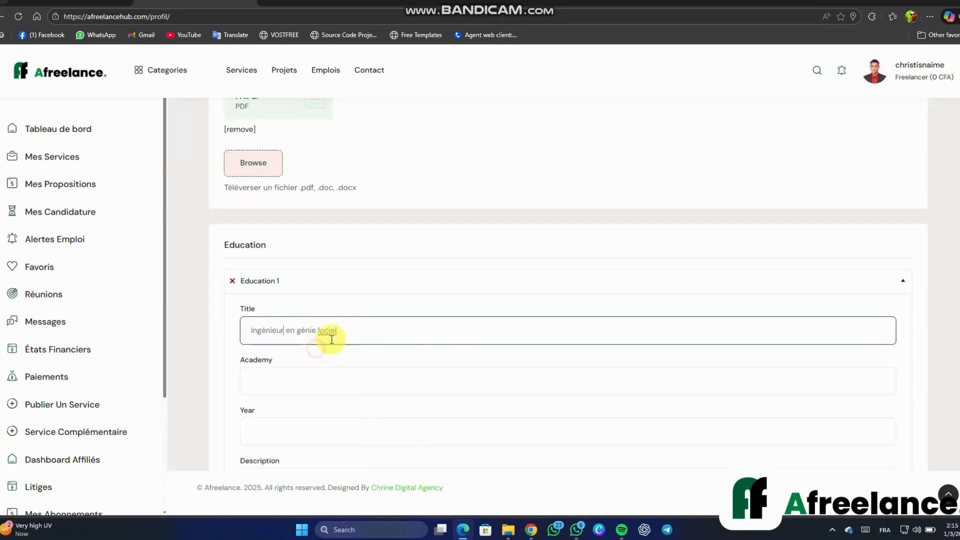
mouse_move(335, 331)
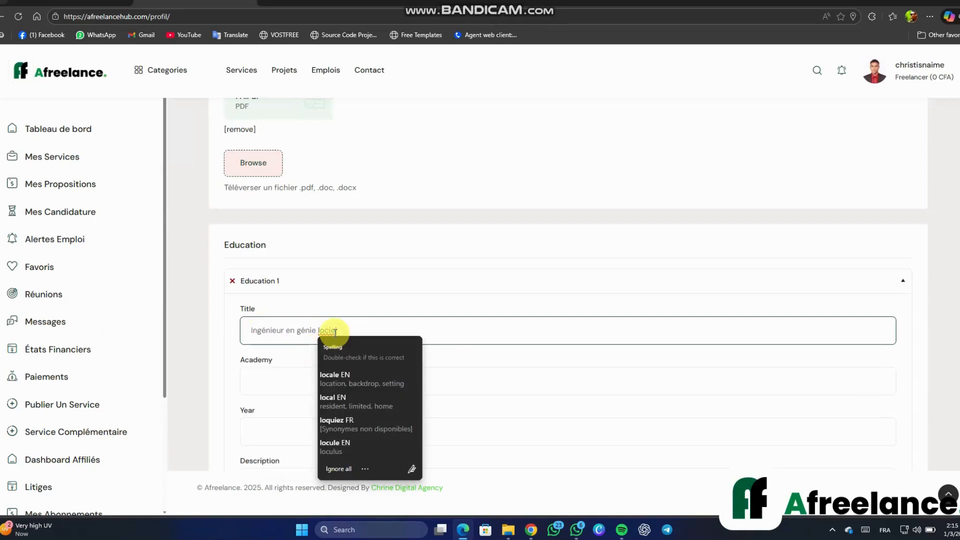
right_click(335, 332)
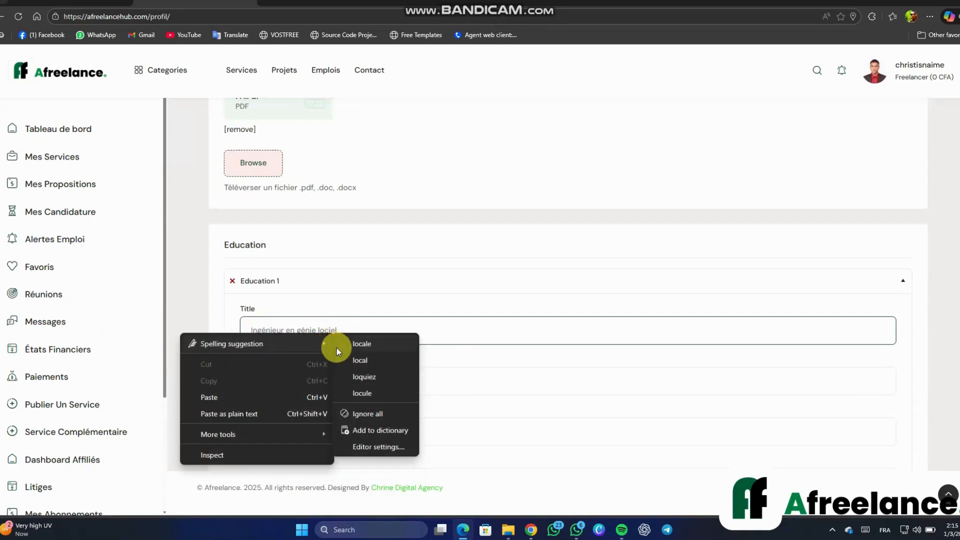
left_click(440, 339)
left_click(431, 342)
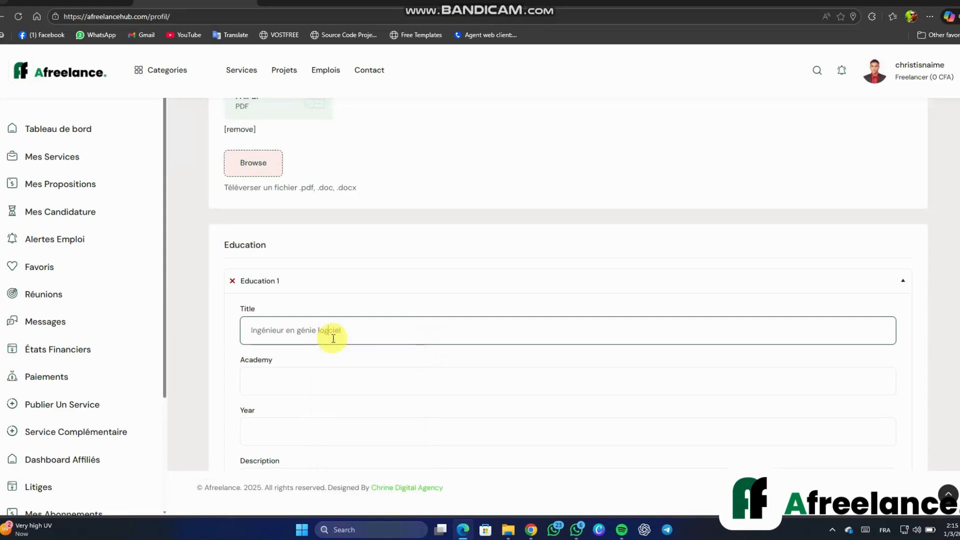
scroll(331, 343, "down", 2)
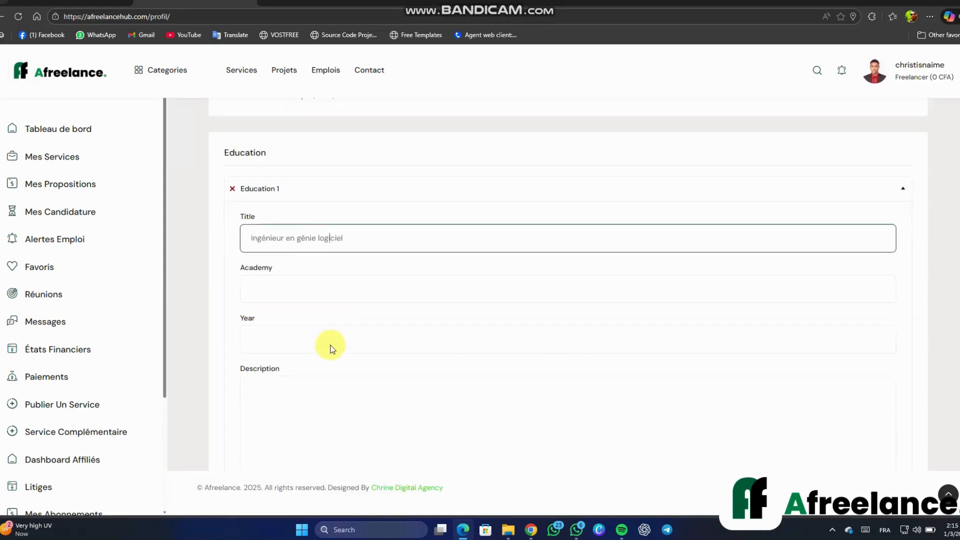
left_click(322, 280)
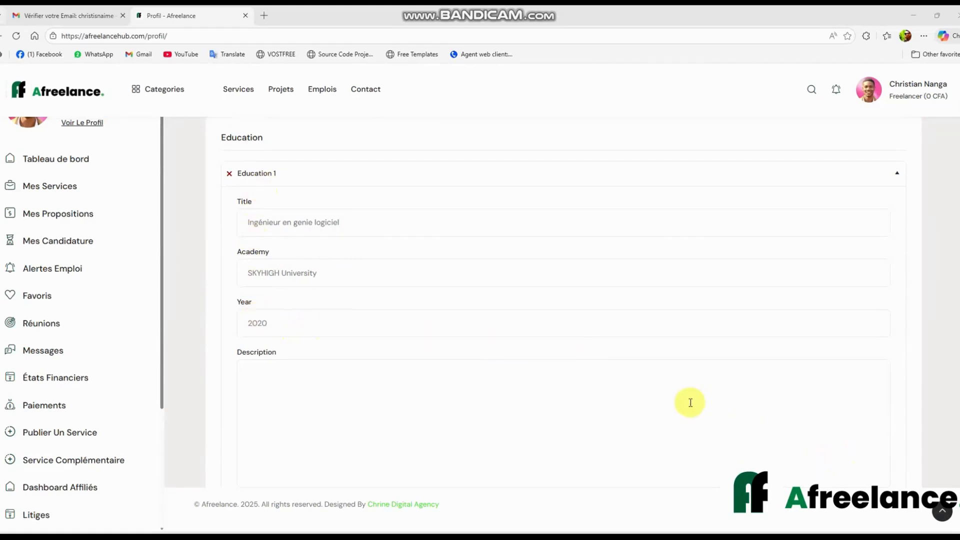
Expand Experience 1 and Award 1 to review the experience and certification details
scroll(688, 400, "down", 8)
scroll(604, 400, "up", 1)
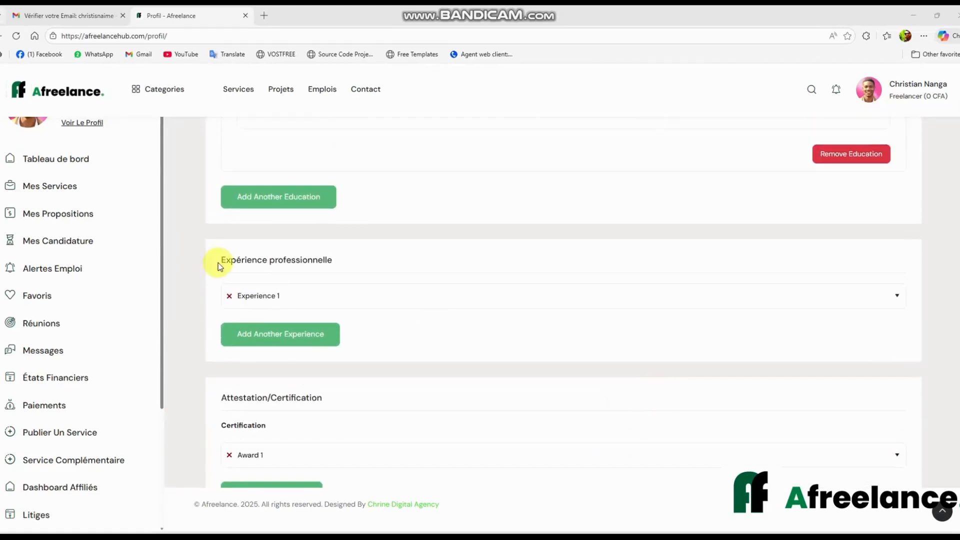
scroll(392, 288, "up", 1)
left_click(352, 347)
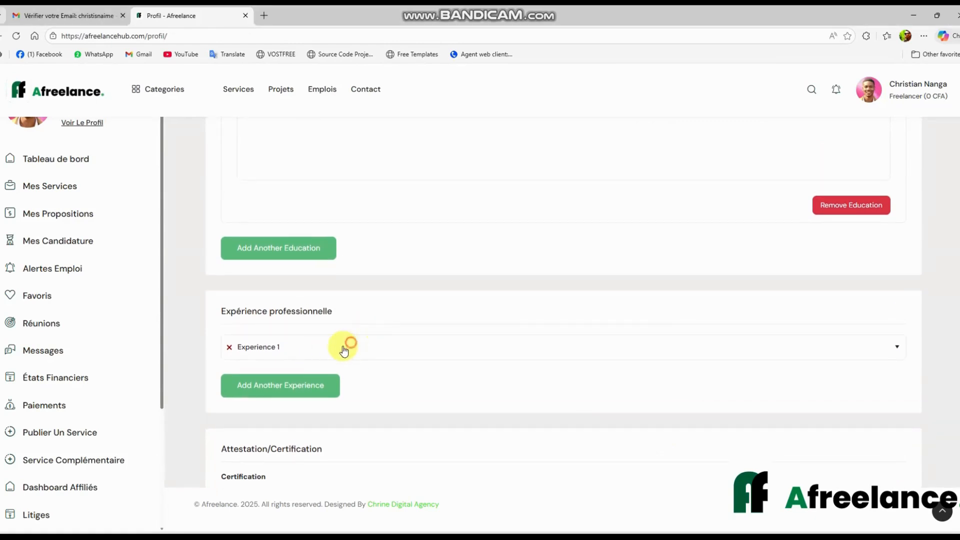
scroll(296, 392, "down", 2)
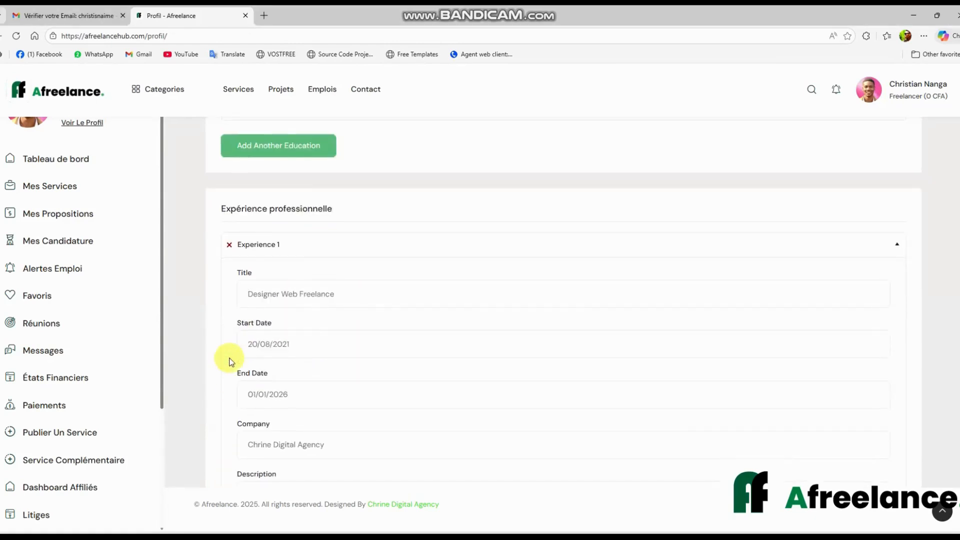
scroll(313, 299, "down", 2)
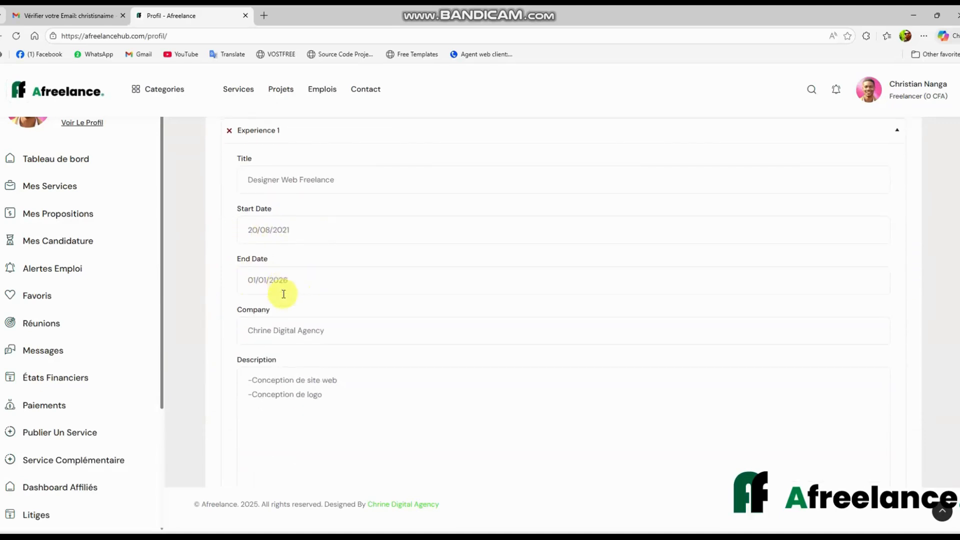
scroll(288, 292, "down", 1)
scroll(300, 325, "down", 2)
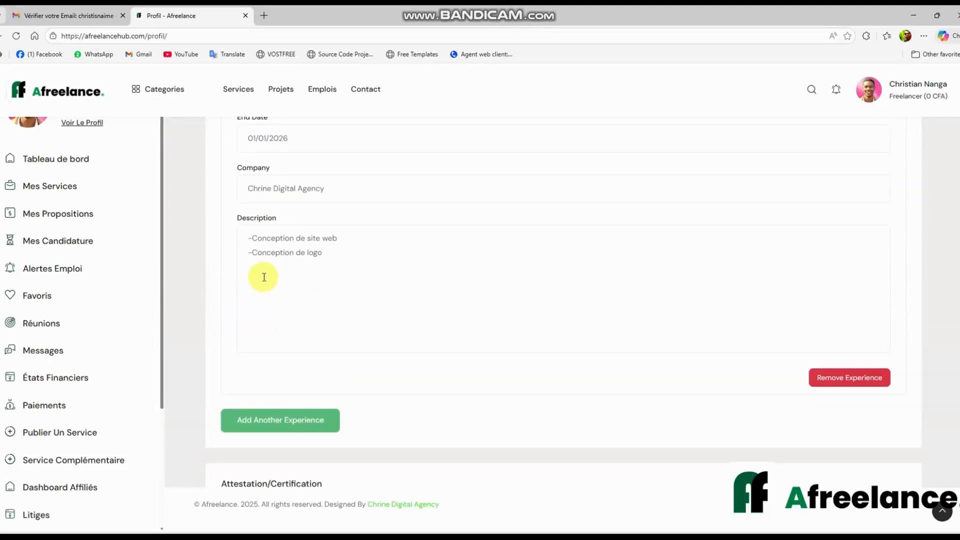
scroll(333, 336, "down", 3)
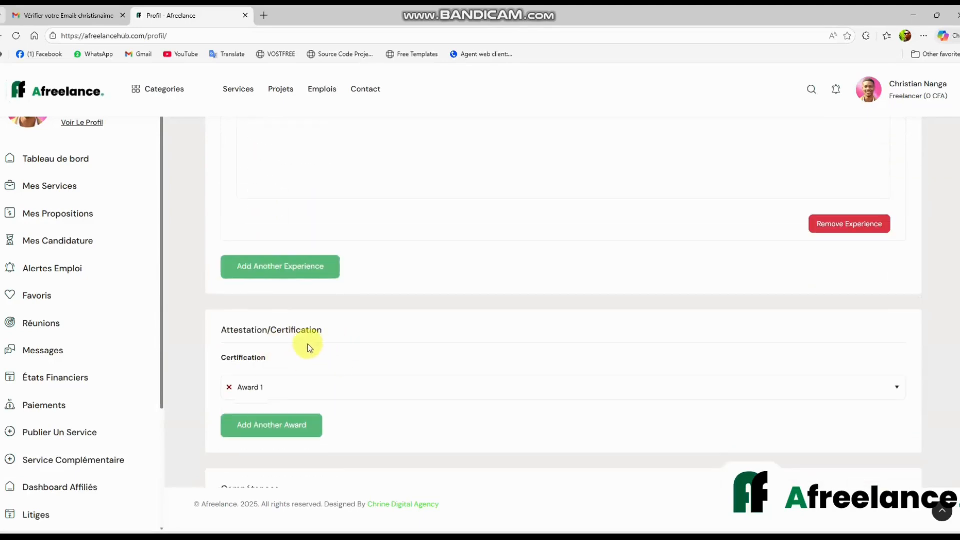
scroll(308, 345, "down", 2)
left_click(322, 284)
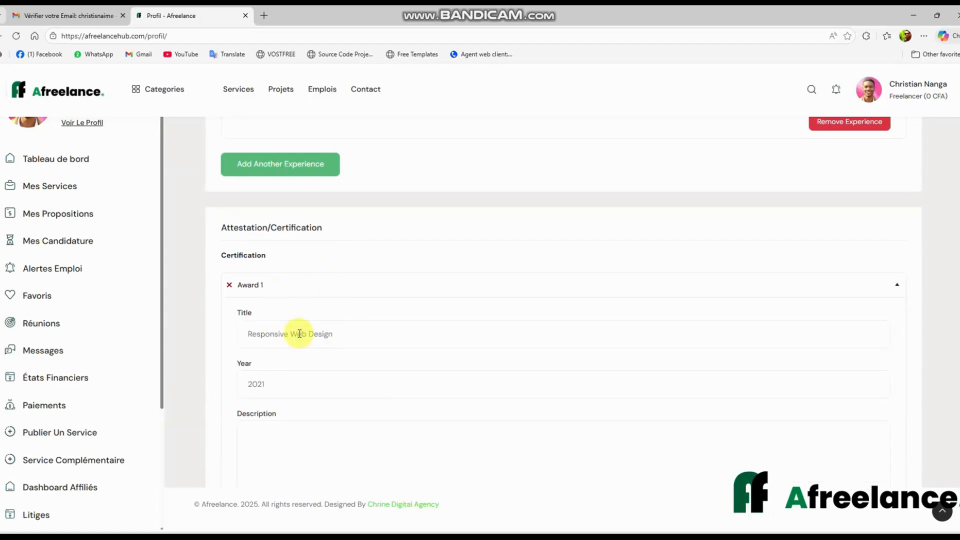
Expand Skills 1 through 3 to review the existing skills
scroll(300, 330, "down", 2)
scroll(326, 239, "down", 7)
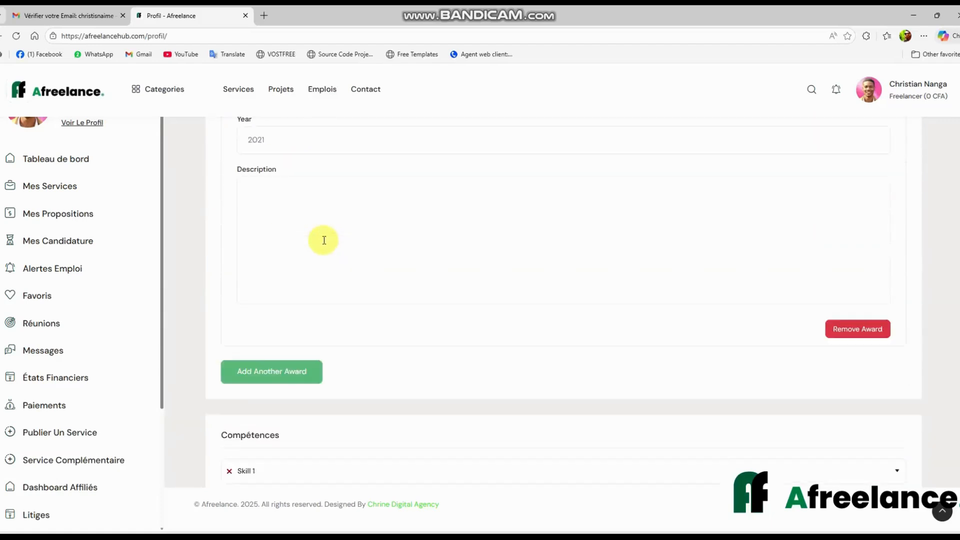
left_click(300, 261)
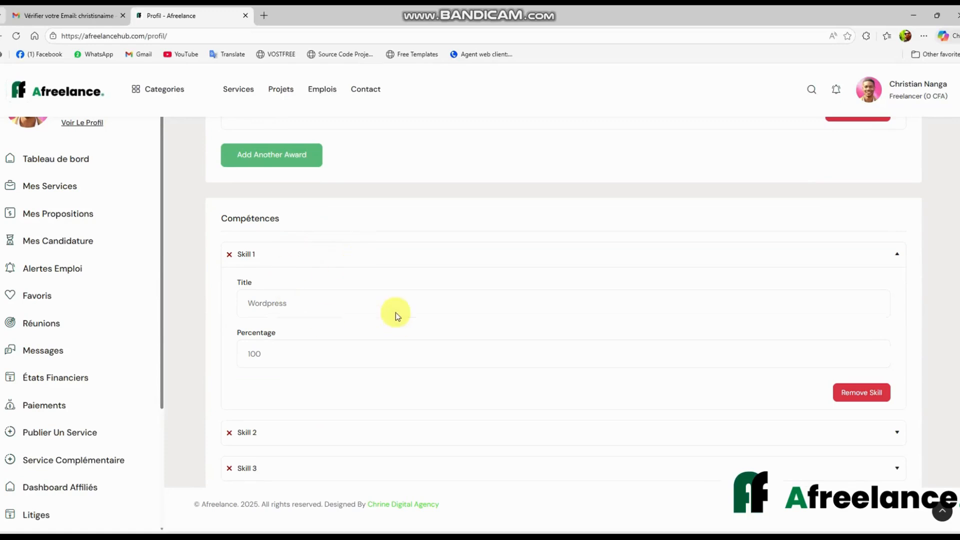
scroll(300, 315, "down", 2)
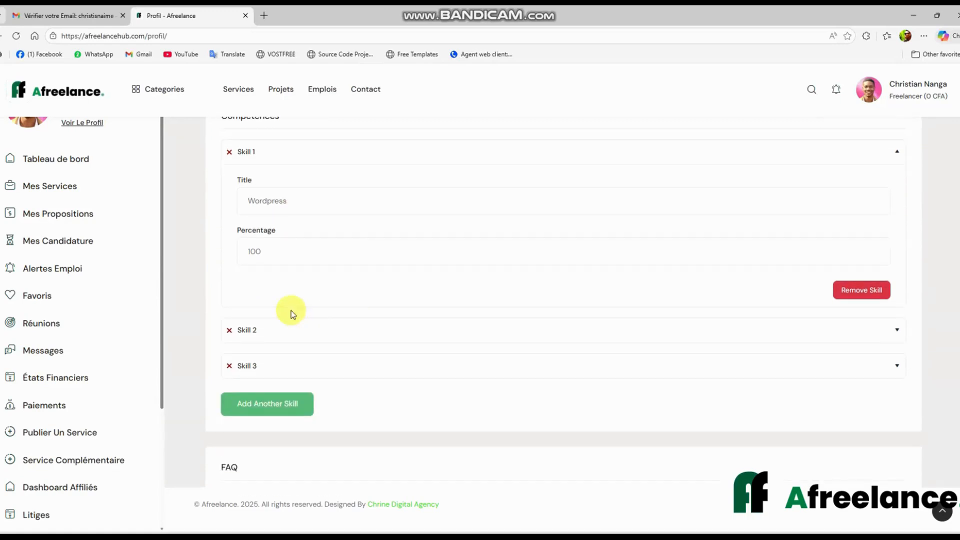
left_click(335, 330)
scroll(318, 338, "down", 4)
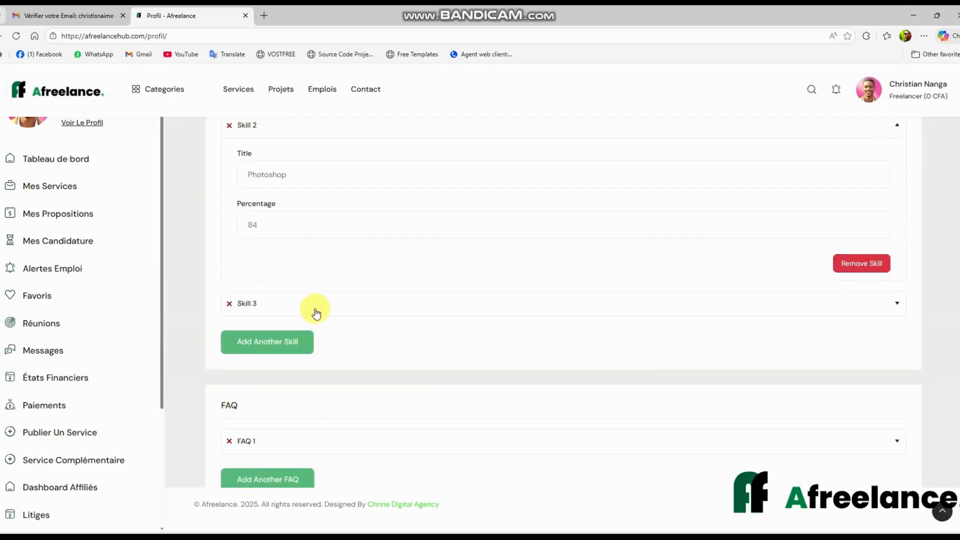
left_click(315, 306)
scroll(321, 353, "down", 2)
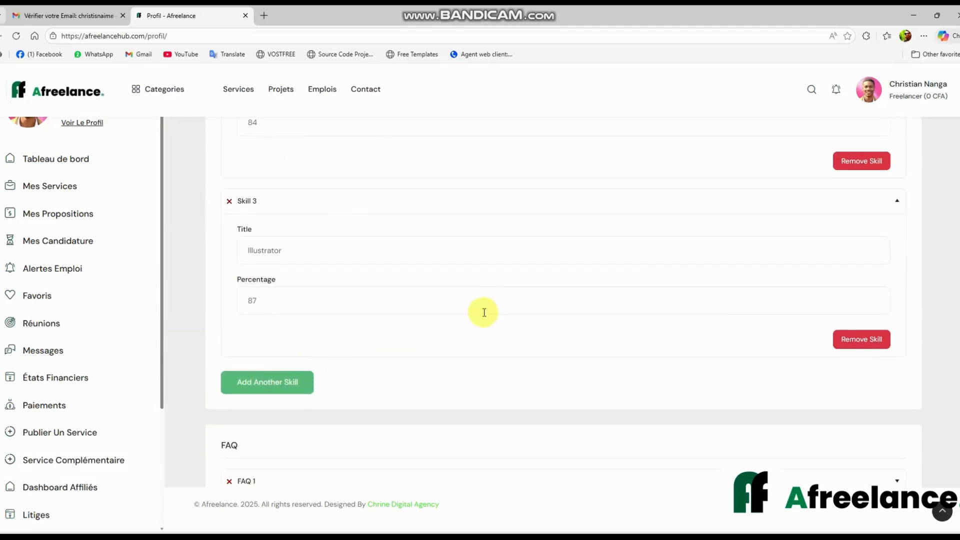
Add a fourth skill, Figma, at 45 percent
left_click(273, 381)
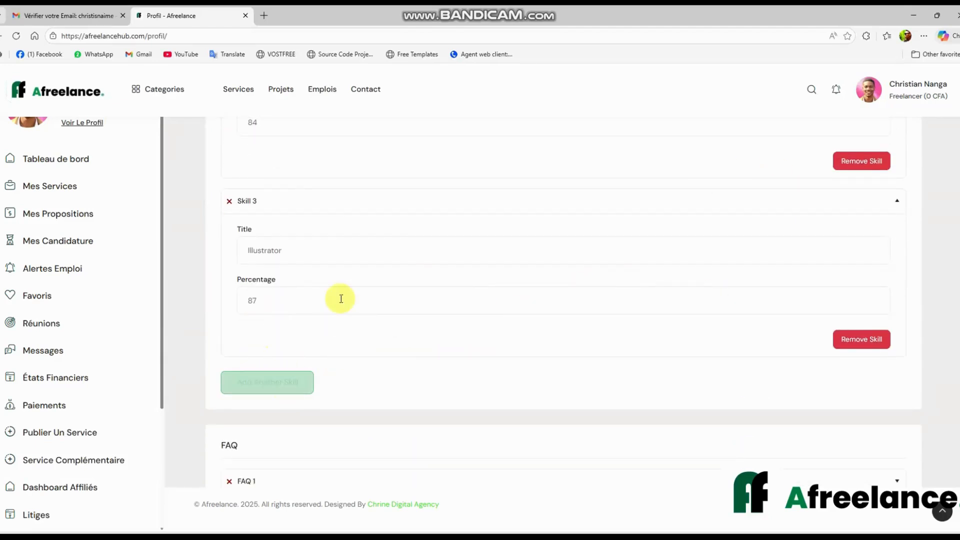
left_click(269, 384)
scroll(367, 367, "down", 1)
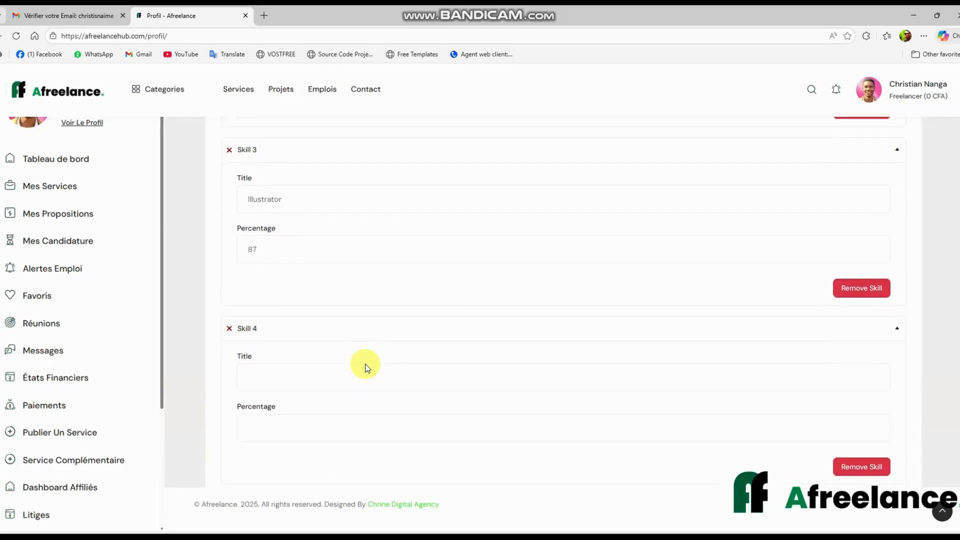
scroll(367, 368, "down", 1)
left_click(296, 318)
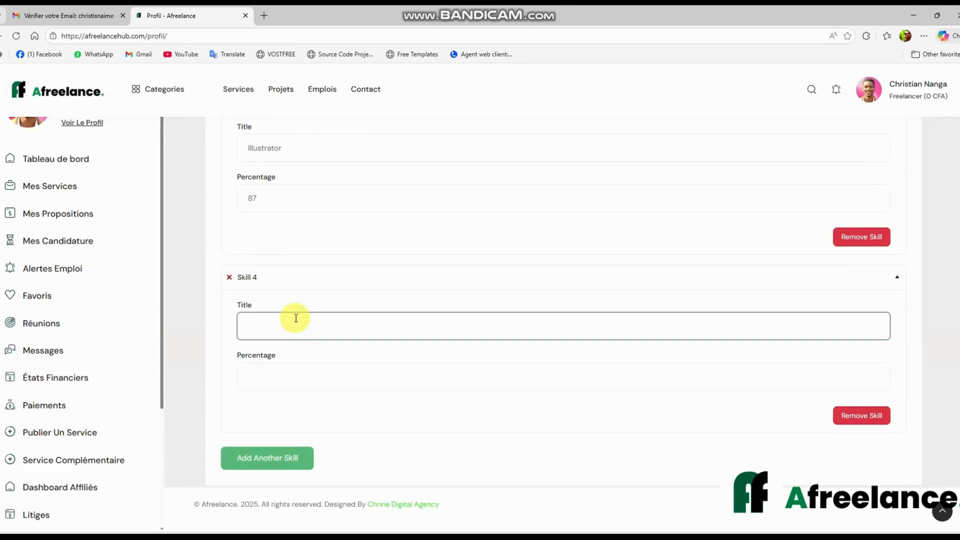
type("Figma")
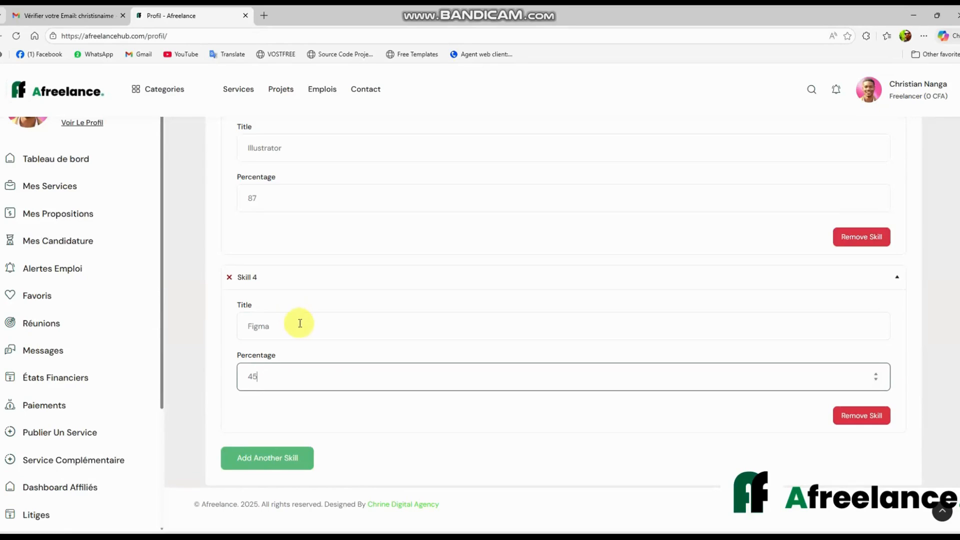
scroll(392, 354, "down", 5)
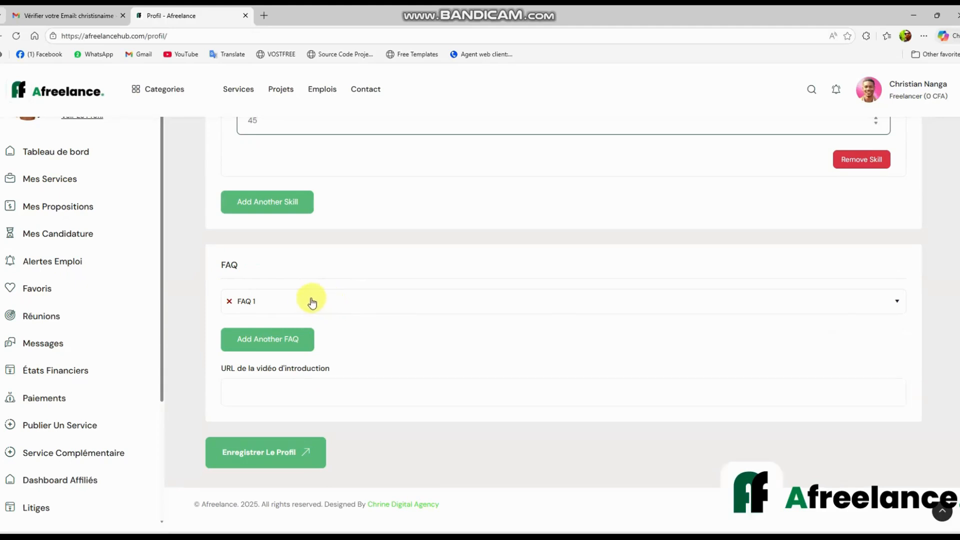
Check the FAQ 1 entry and save the profile, getting a successful update message
left_click(343, 305)
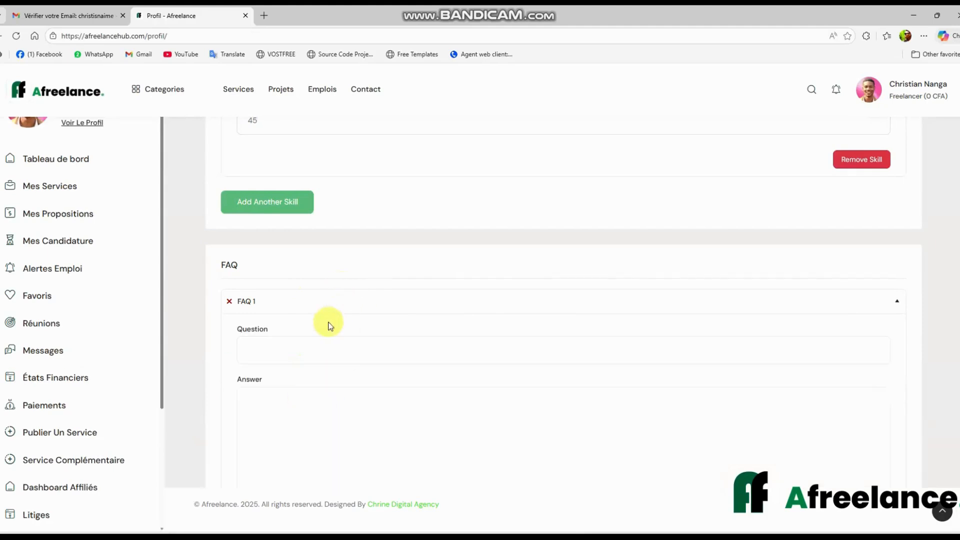
scroll(325, 330, "down", 2)
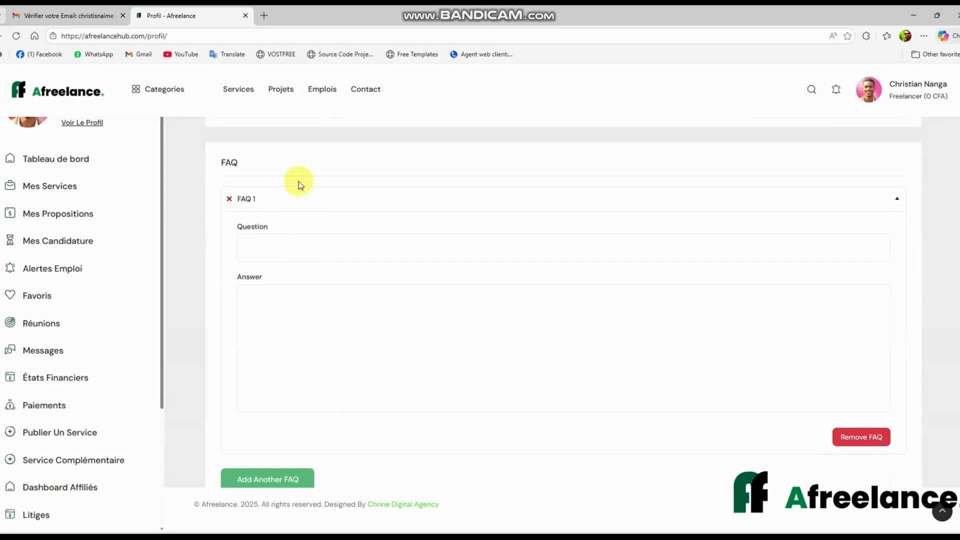
left_click(300, 198)
left_click(264, 347)
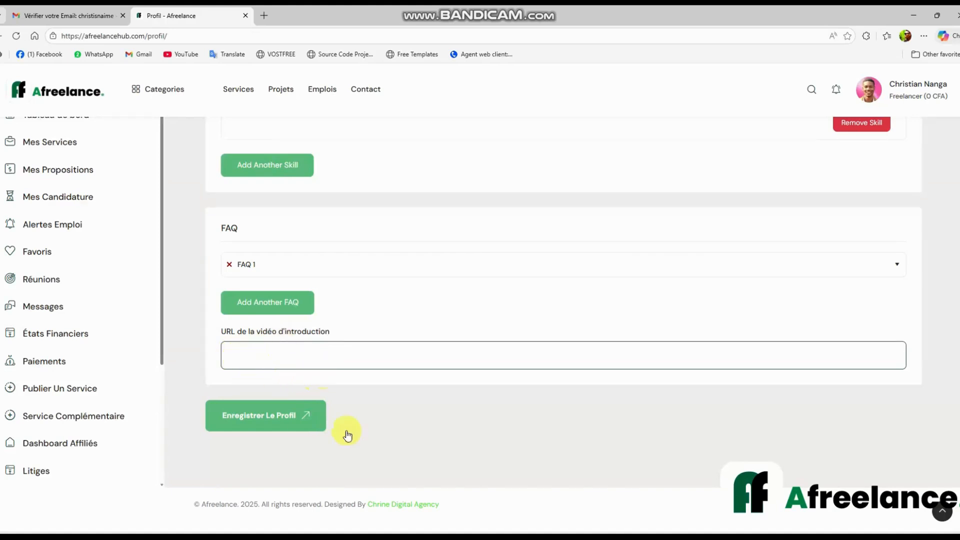
left_click(282, 424)
left_click(281, 424)
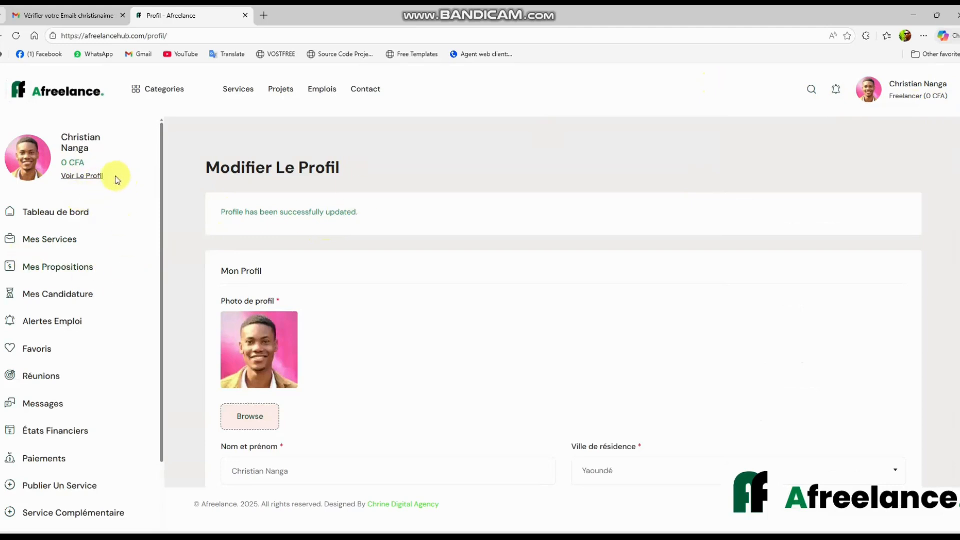
Go to the Vérification d'Identité page in the sidebar
scroll(113, 183, "down", 3)
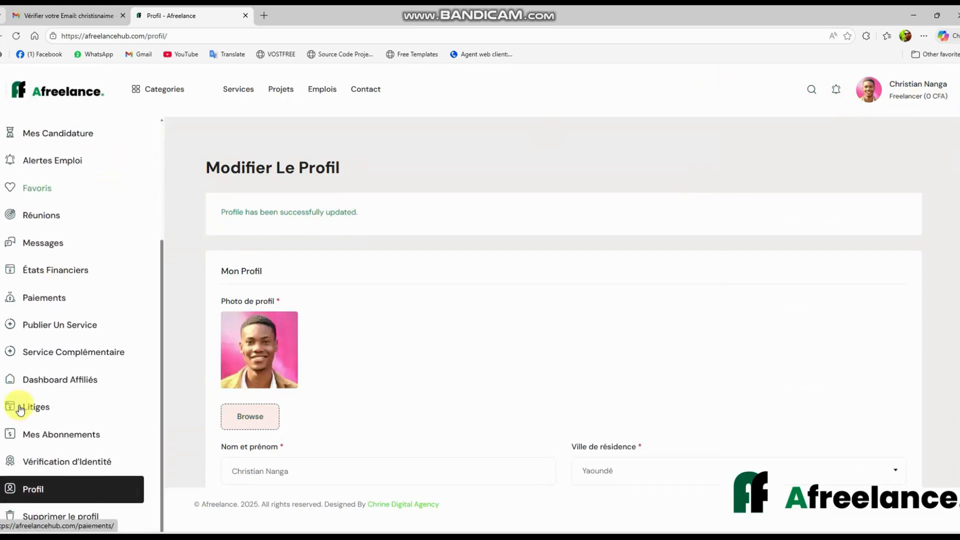
scroll(175, 235, "down", 3)
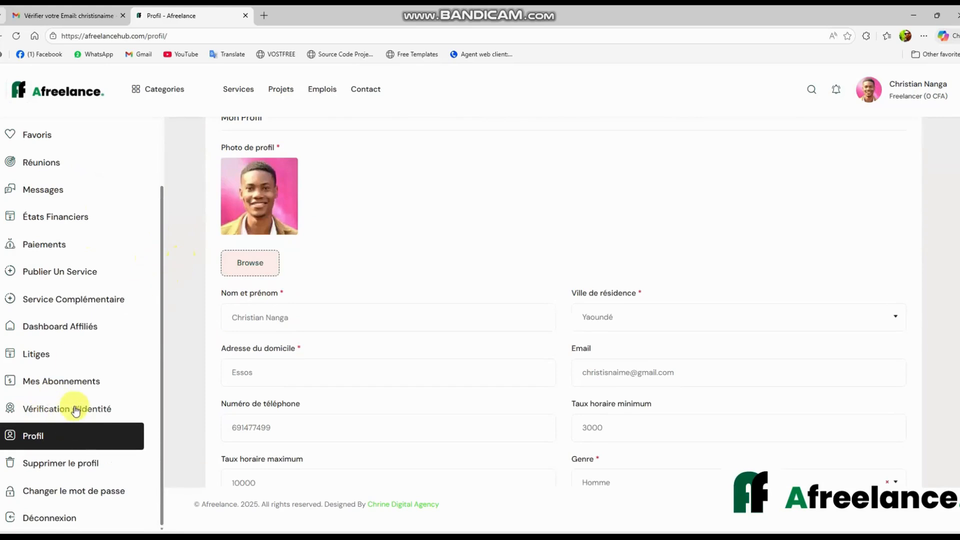
left_click(57, 410)
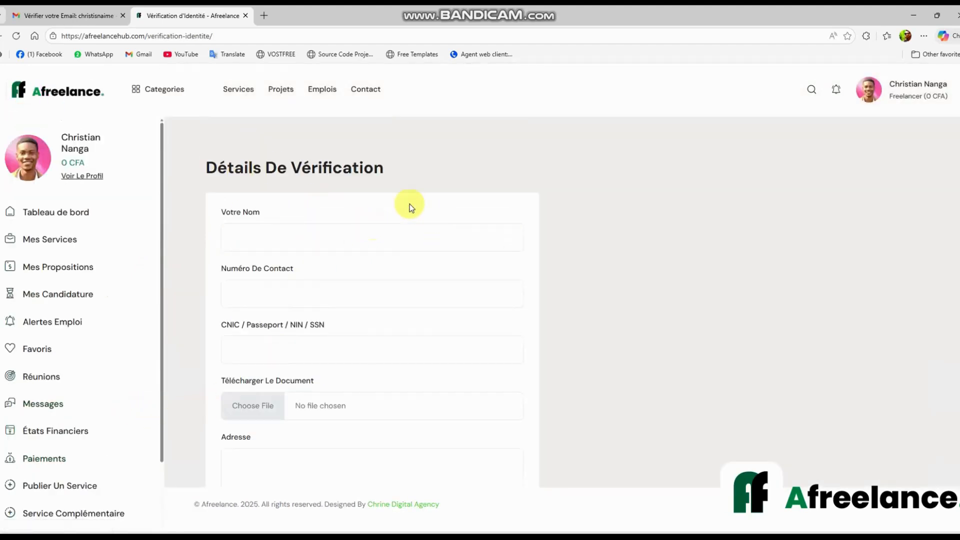
Enter the applicant's full name in Votre Nom
left_click(249, 235)
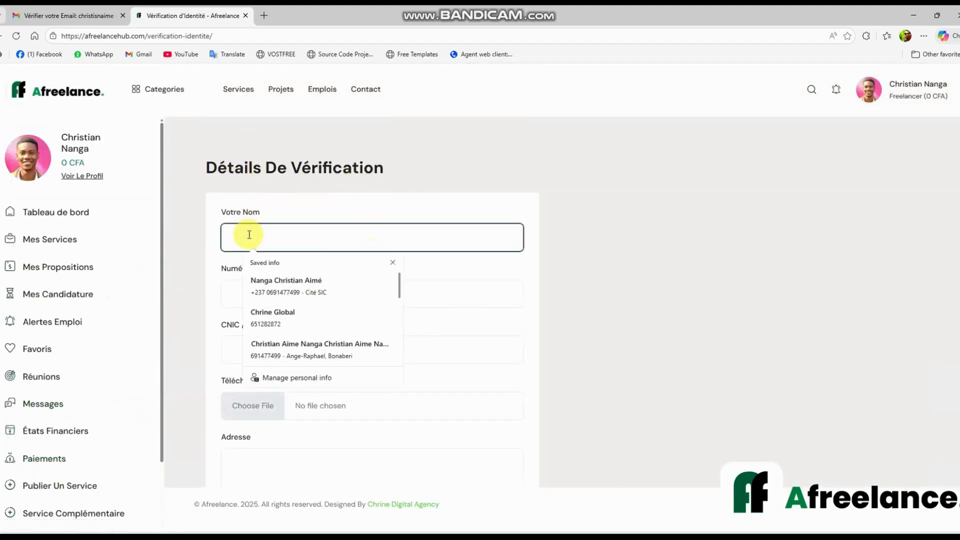
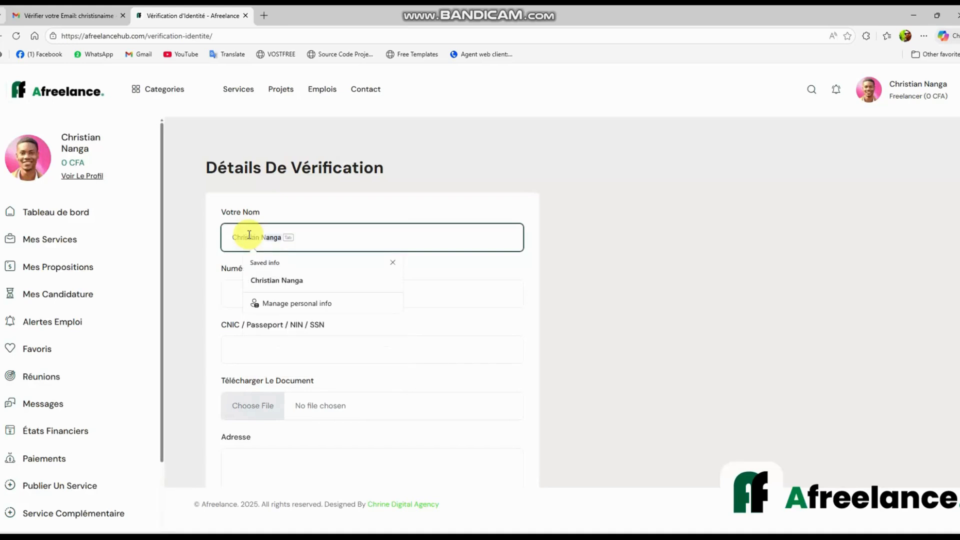
key("Tab")
Enter the contact number and CNIC / Passeport number, then start choosing the identity document
left_click(236, 293)
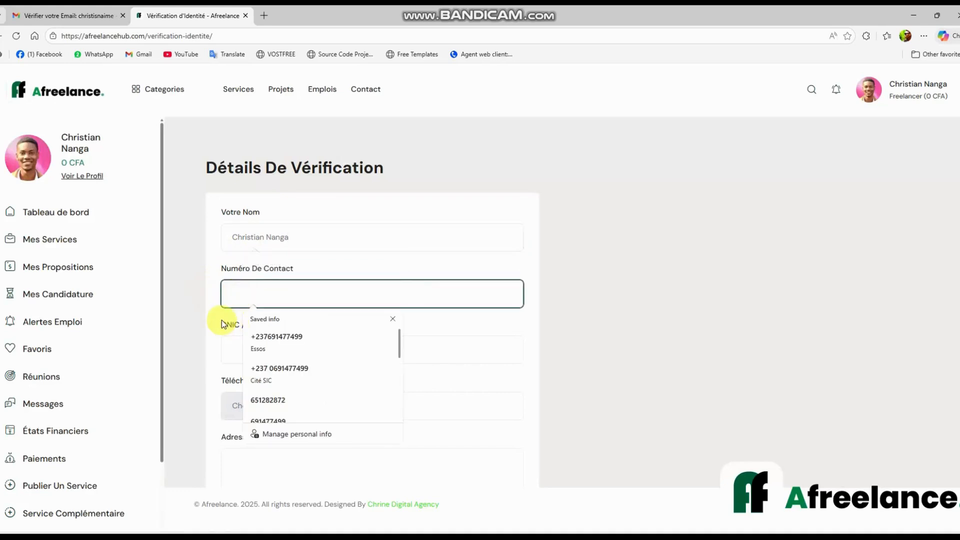
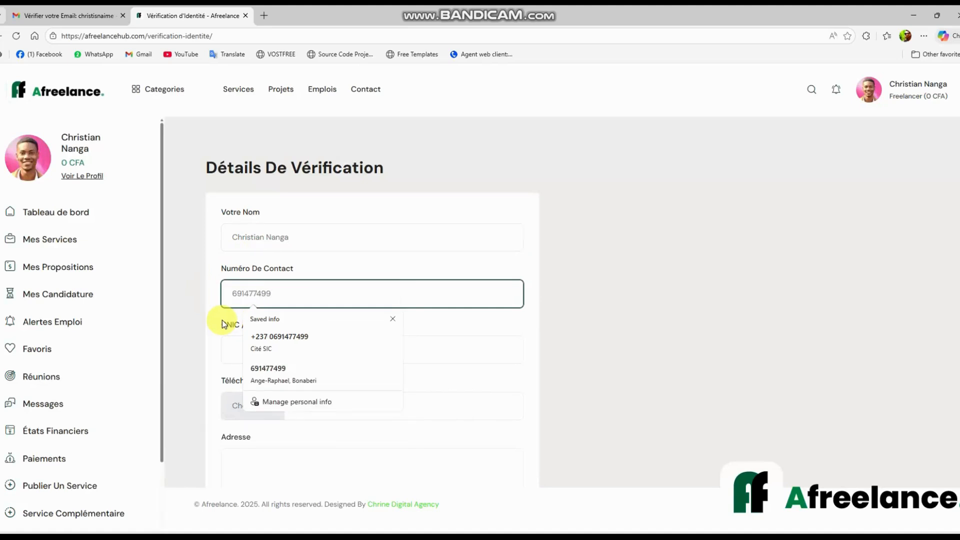
left_click(232, 351)
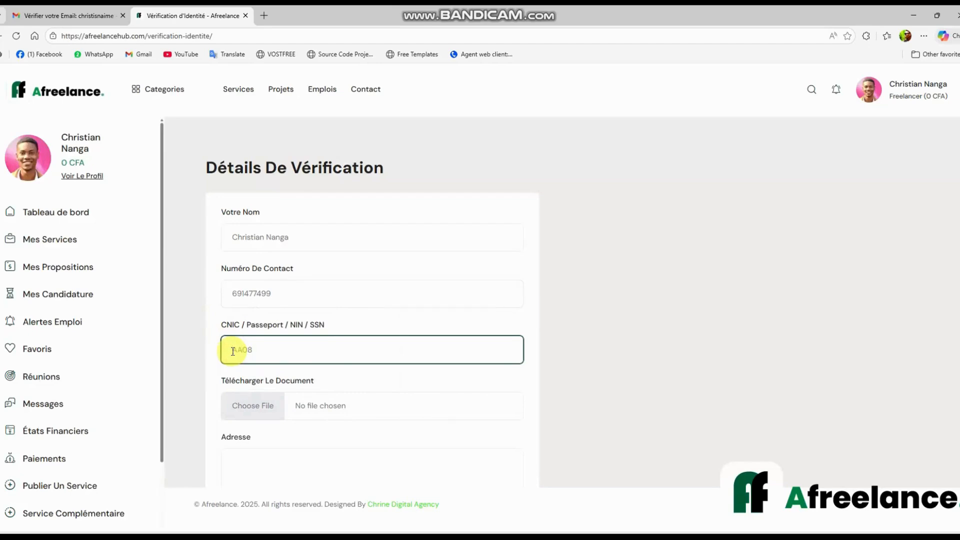
scroll(279, 383, "down", 3)
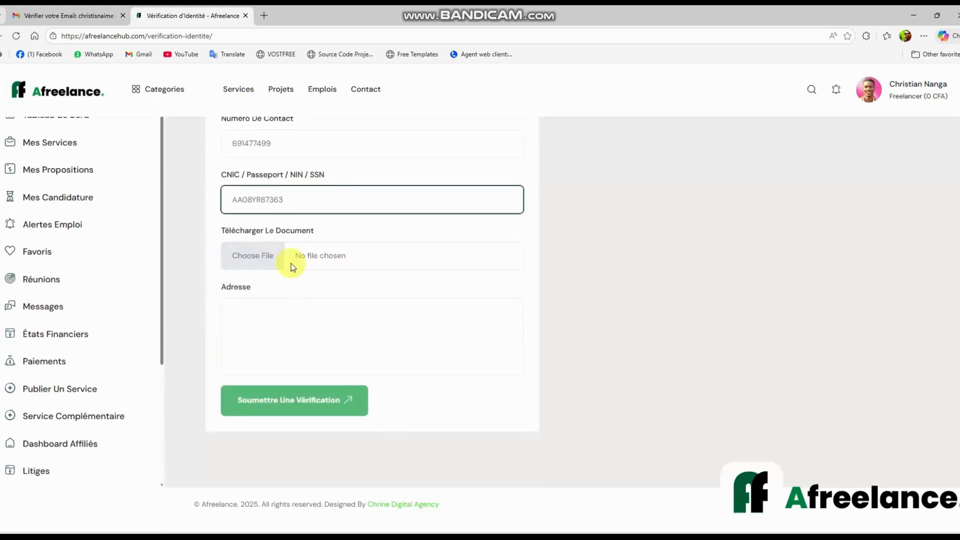
left_click(277, 247)
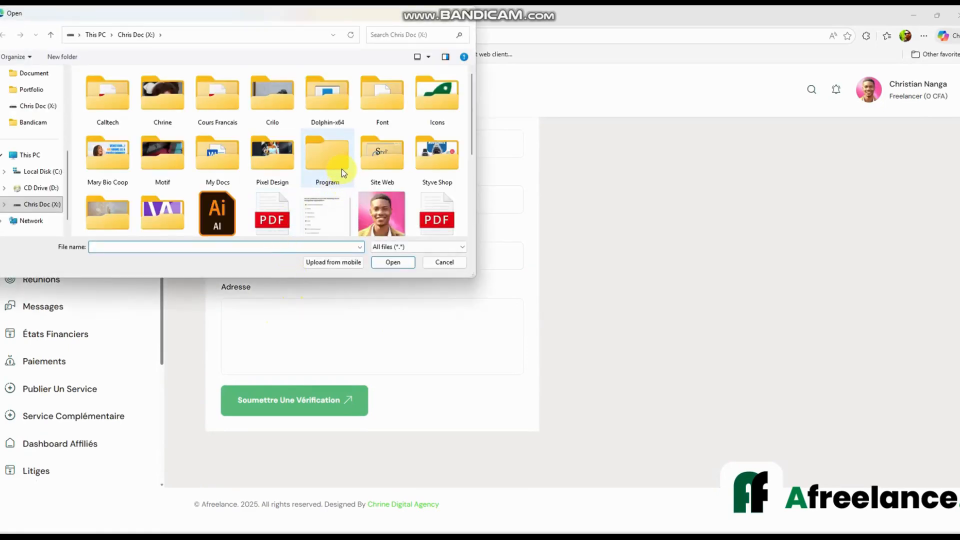
Attach the PDF as the identity document and type the street address in Adresse
double_click(431, 206)
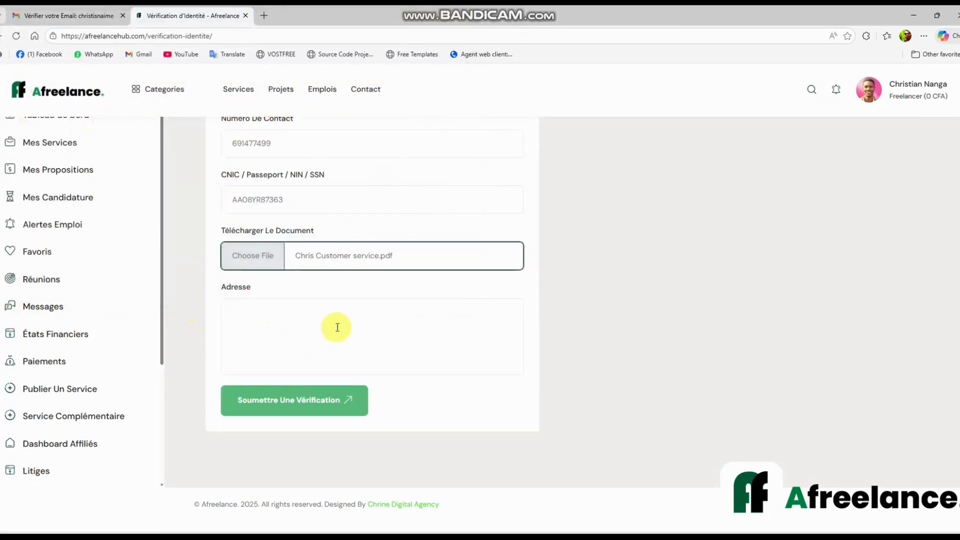
left_click(302, 306)
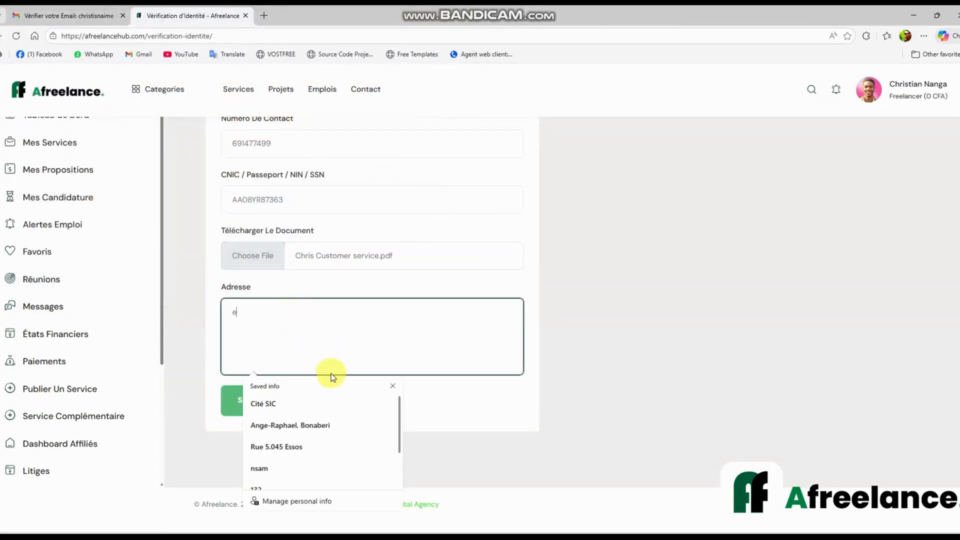
Submit the verification form, which returns a 'Can not upload file.' notice
left_click(526, 404)
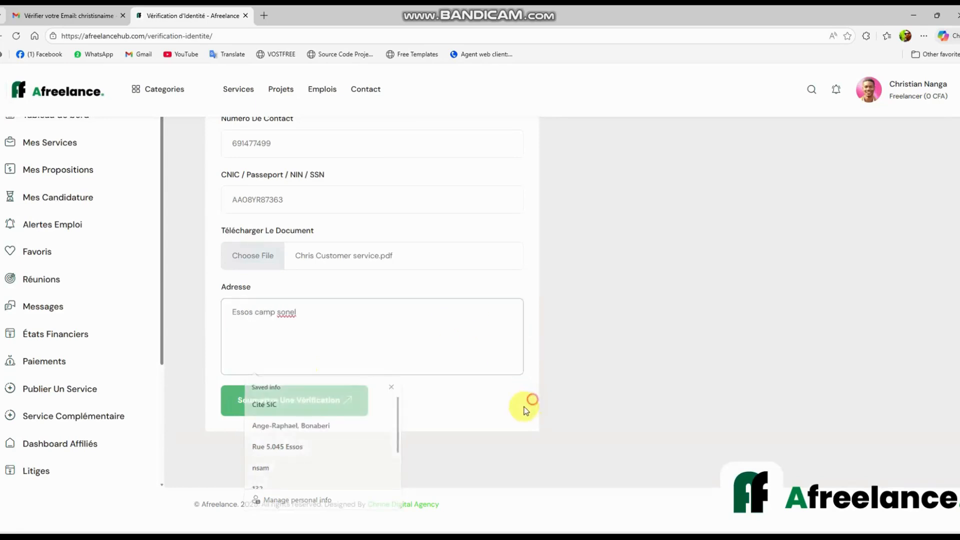
left_click(302, 399)
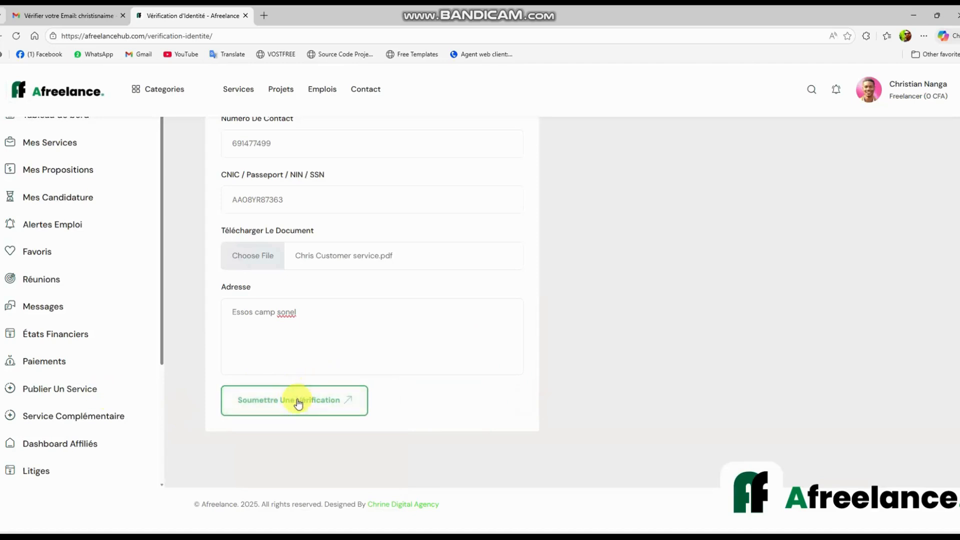
left_click(299, 403)
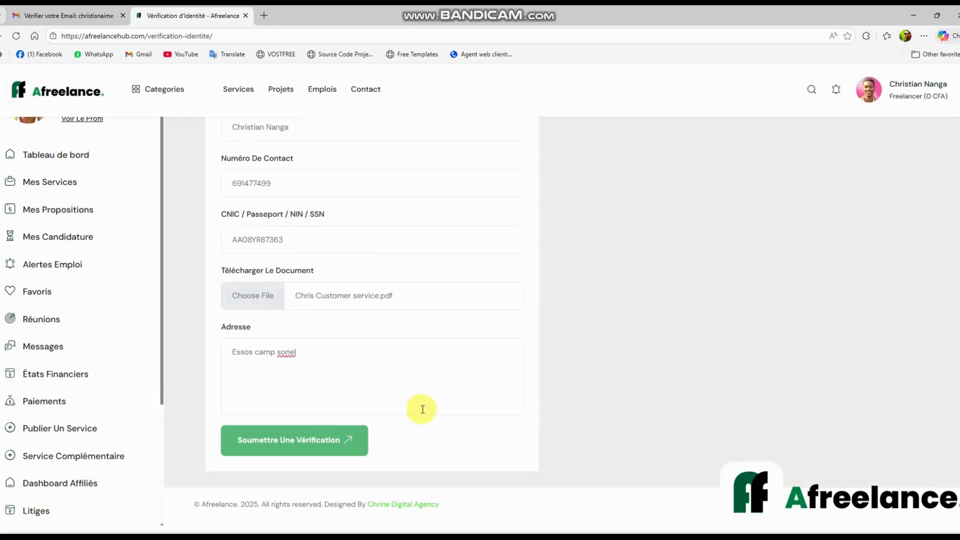
scroll(484, 386, "up", 3)
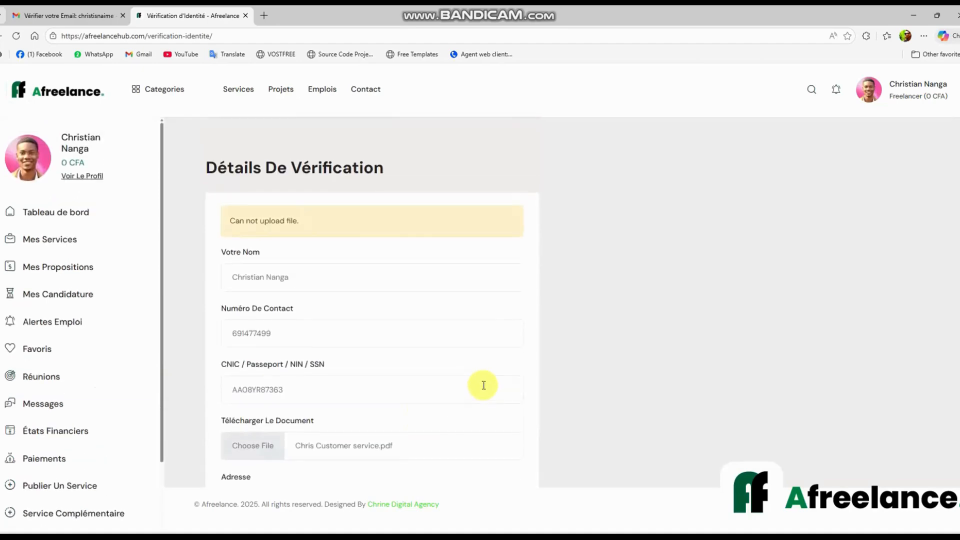
Replace the identity document with Passport Info.png
scroll(481, 385, "down", 2)
scroll(478, 384, "up", 2)
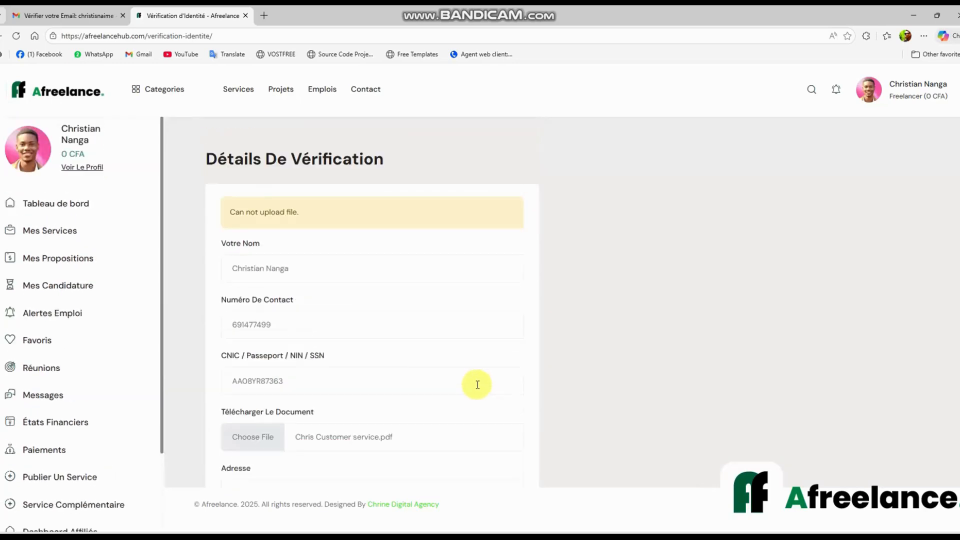
scroll(380, 351, "down", 2)
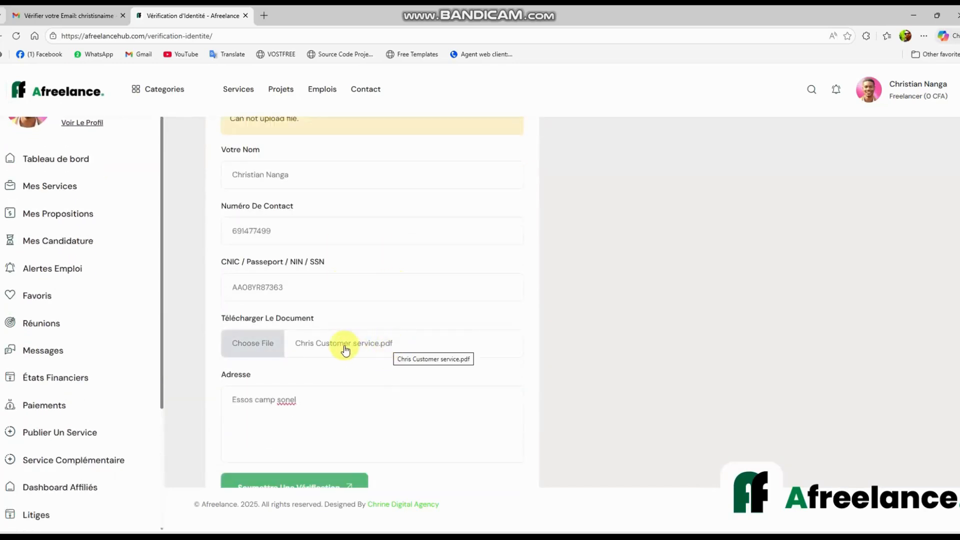
left_click(273, 345)
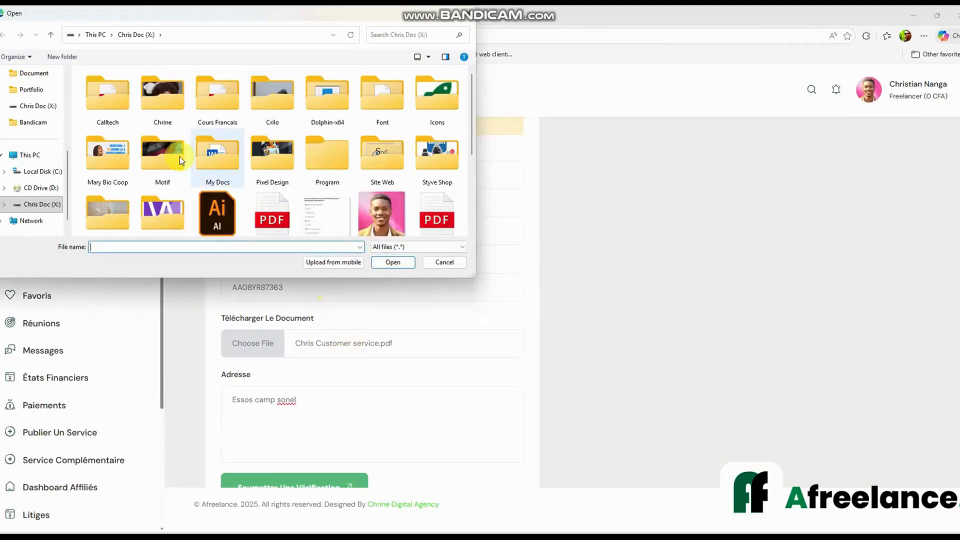
scroll(179, 157, "down", 1)
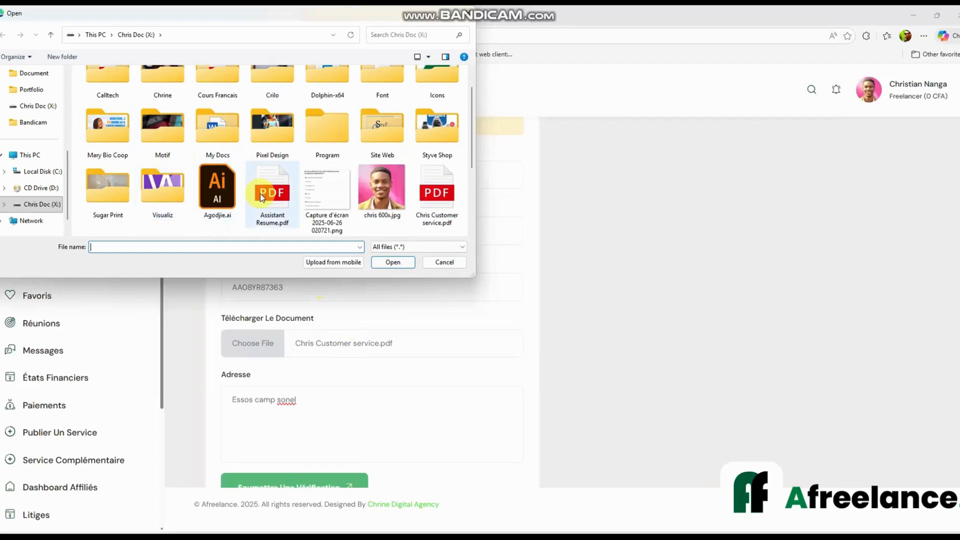
scroll(260, 193, "up", 1)
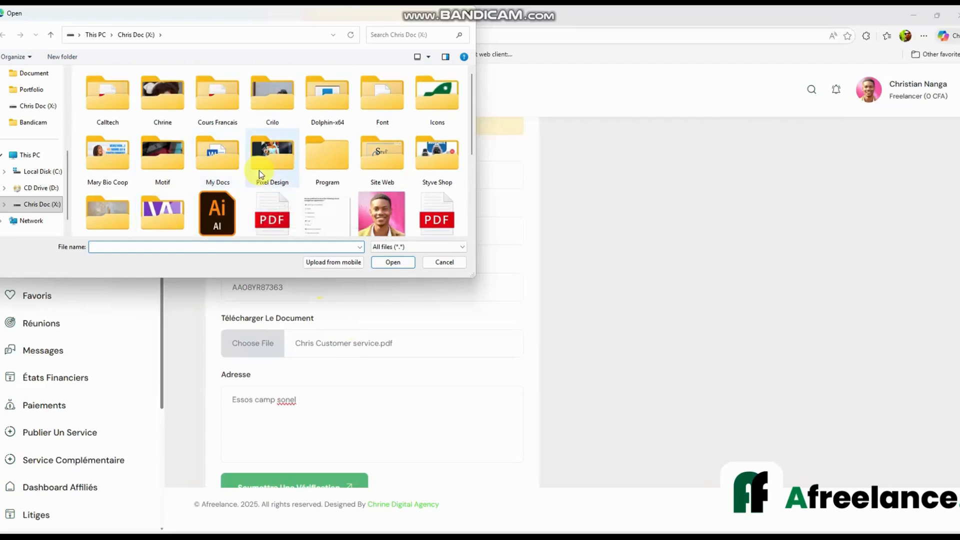
scroll(259, 171, "down", 5)
scroll(259, 171, "up", 5)
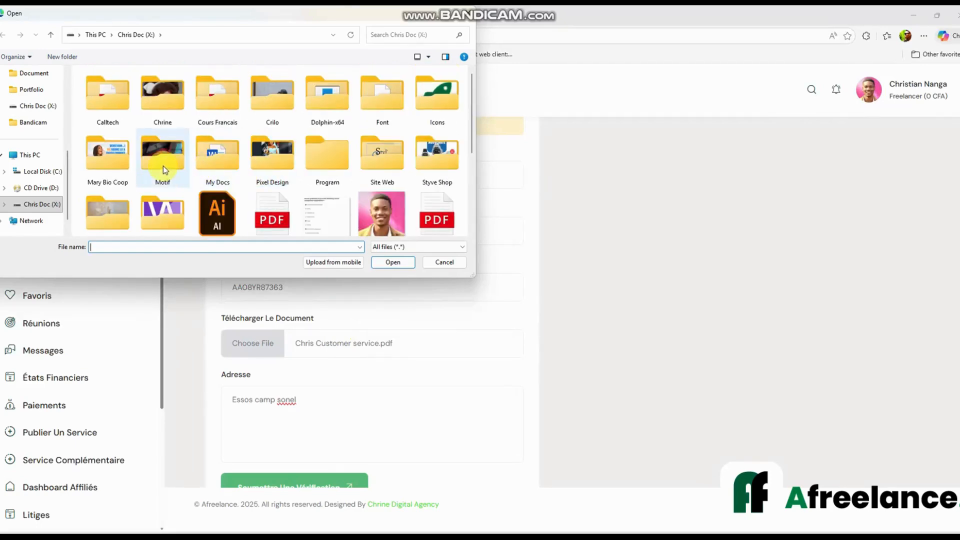
scroll(321, 187, "down", 5)
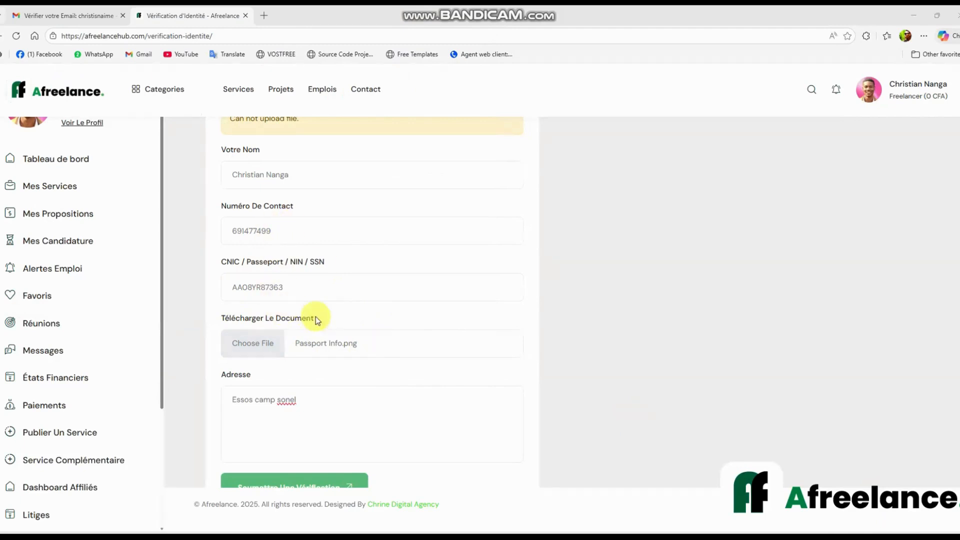
Resubmit the verification, which now reports the document as already sent
scroll(281, 311, "down", 2)
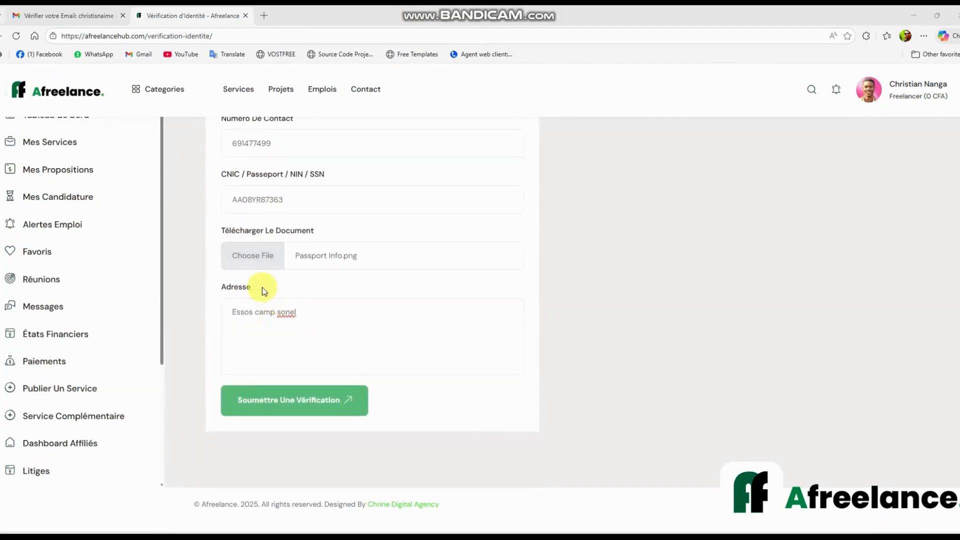
scroll(285, 166, "up", 4)
scroll(328, 225, "down", 3)
scroll(328, 228, "down", 1)
left_click(312, 401)
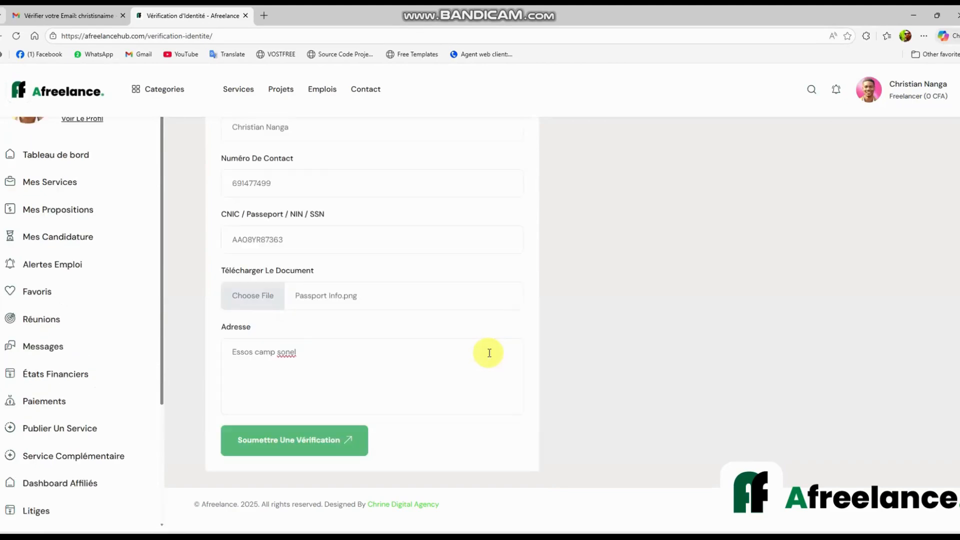
scroll(489, 351, "up", 3)
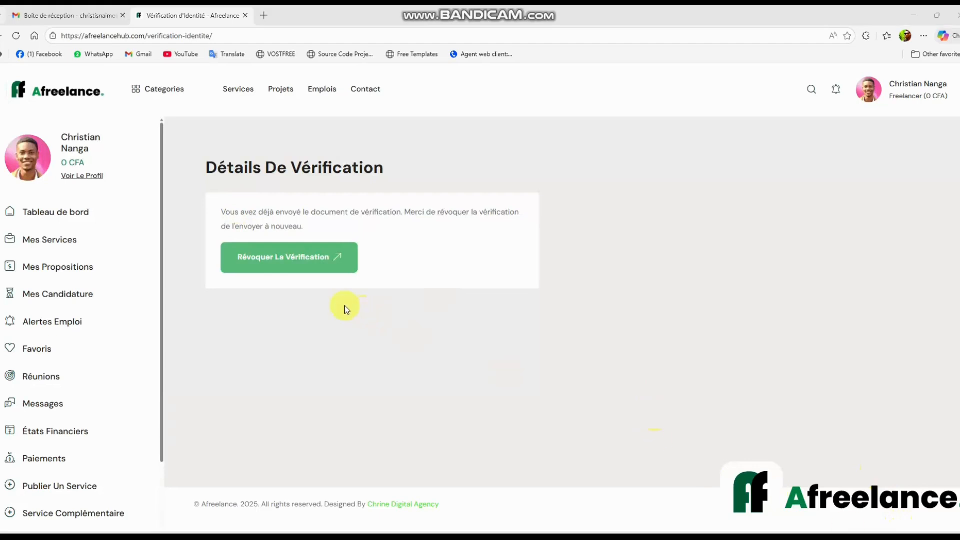
In Gmail, open the Afreelance 'Vérifier votre Email' message
left_click(66, 12)
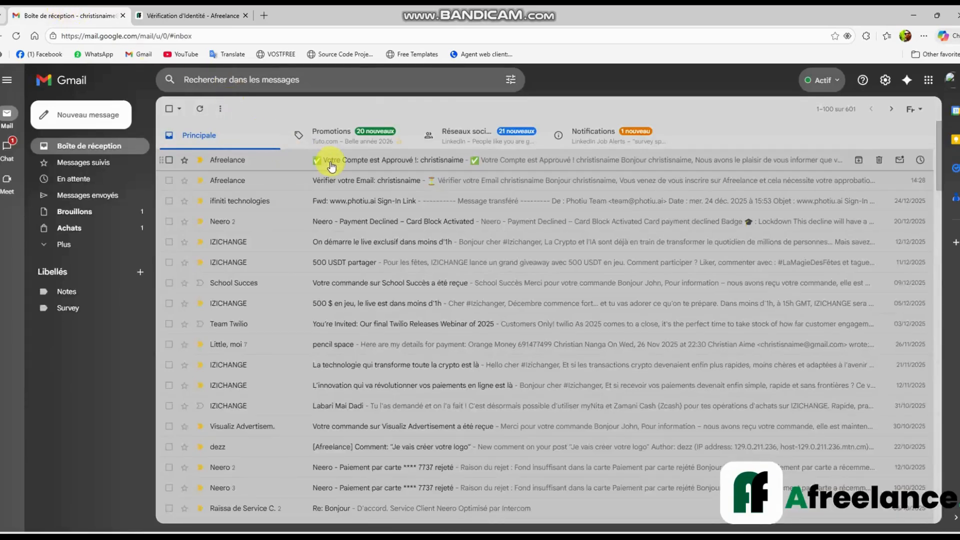
left_click(330, 180)
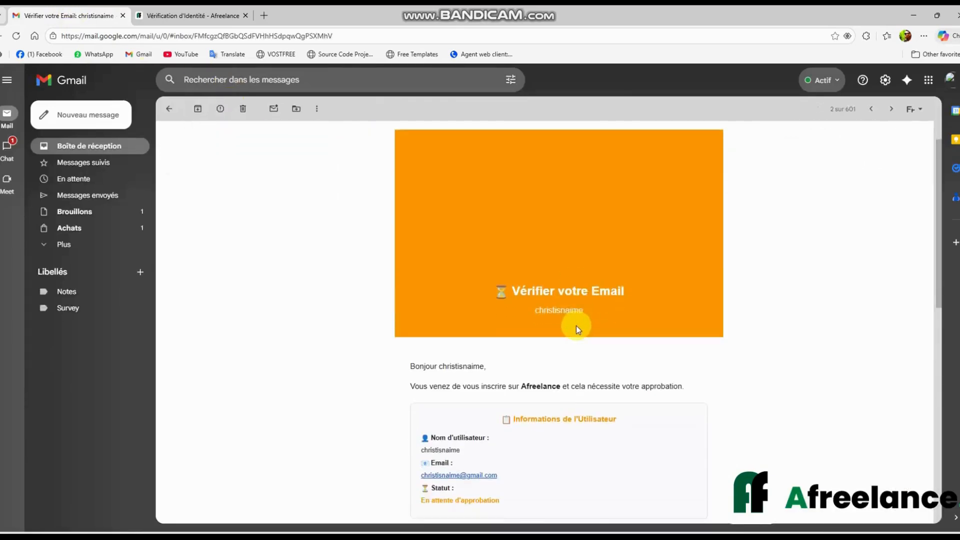
scroll(547, 338, "down", 4)
scroll(543, 339, "up", 3)
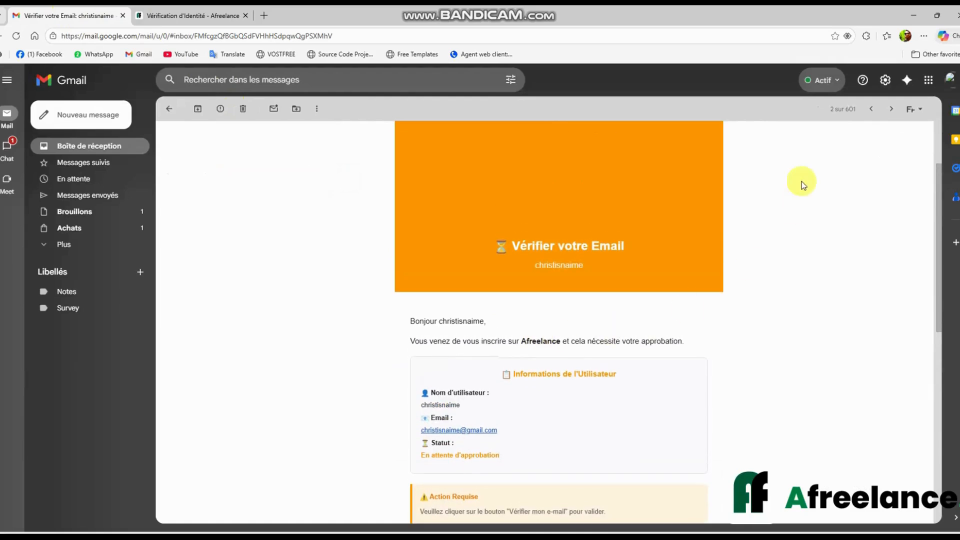
Read the newer 'Votre Compte est Approuvé !' email, then go back to the Afreelance verification page
left_click(870, 111)
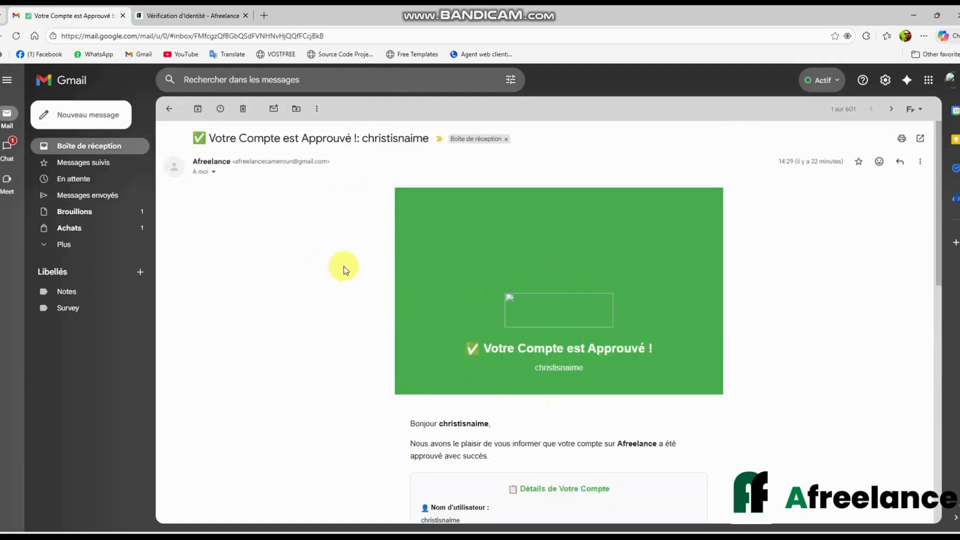
scroll(390, 277, "down", 1)
scroll(460, 315, "down", 1)
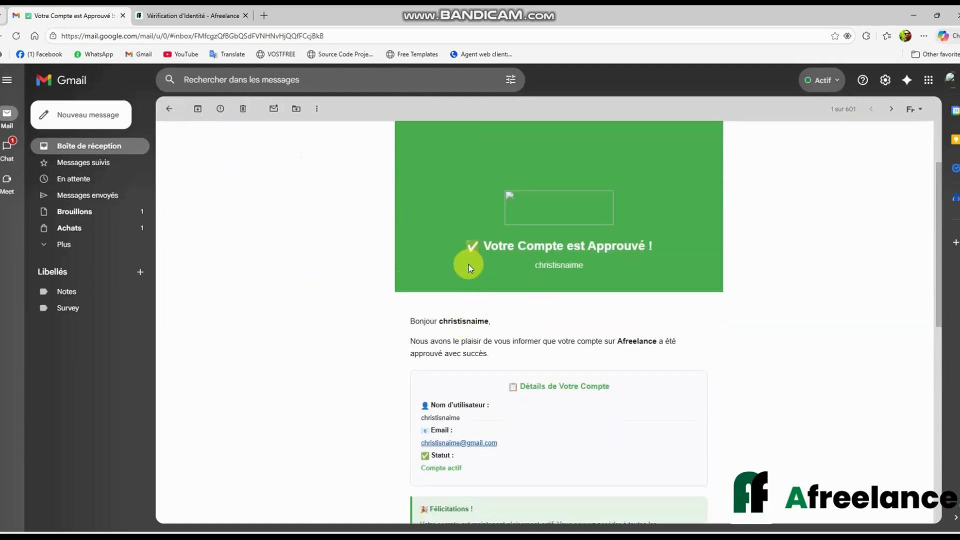
scroll(509, 266, "down", 1)
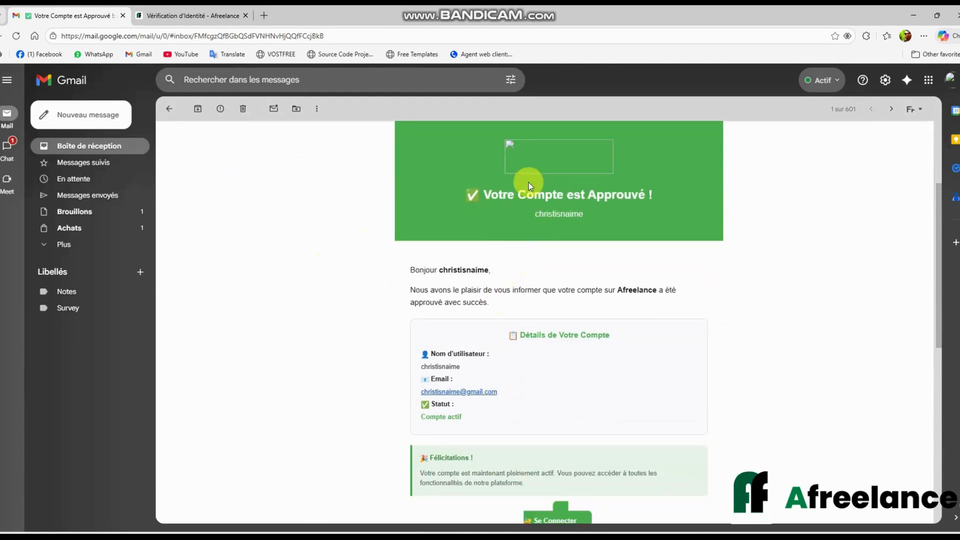
scroll(550, 270, "down", 3)
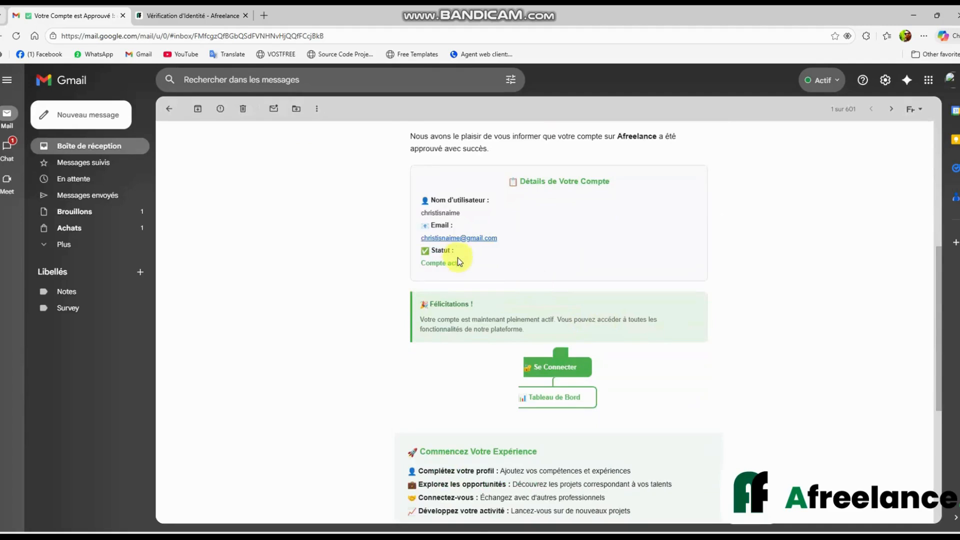
scroll(360, 259, "up", 2)
scroll(272, 263, "down", 1)
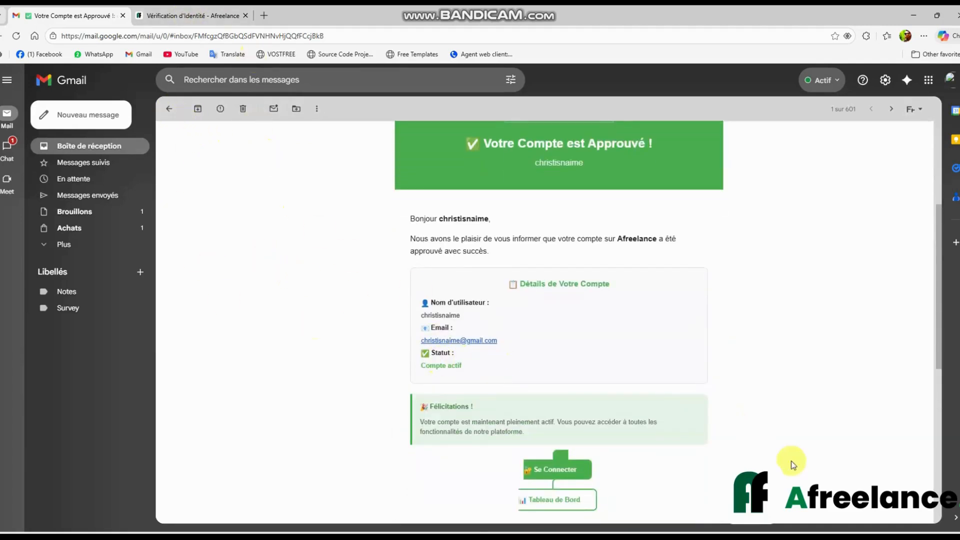
left_click(200, 15)
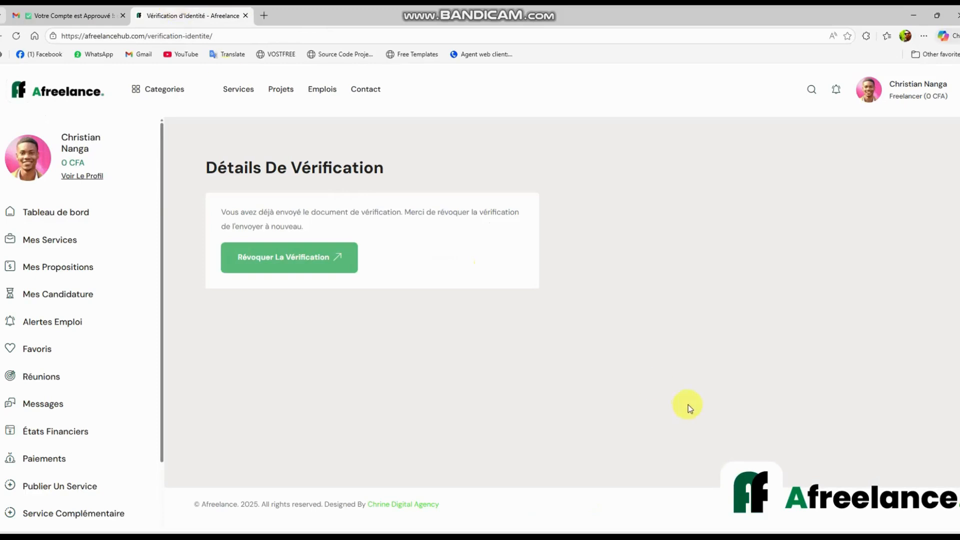